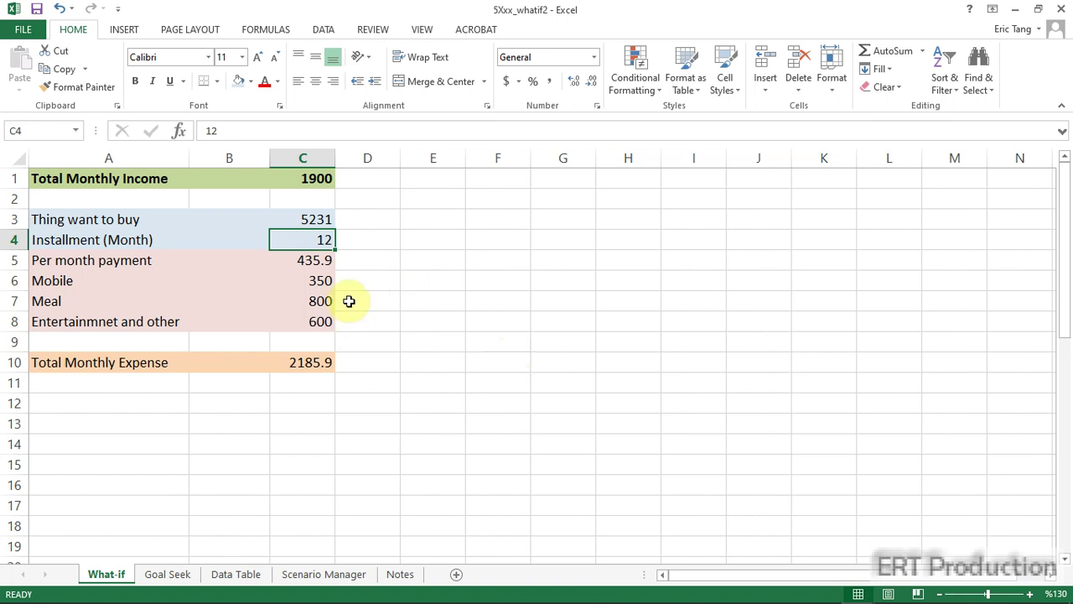
Review the income row, item price, instalment count and the payment and total expense formulas
{"action": "left_click", "coordinate": [25, 179]}
{"action": "left_click_drag", "start_coordinate": [157, 177], "coordinate": [295, 177]}
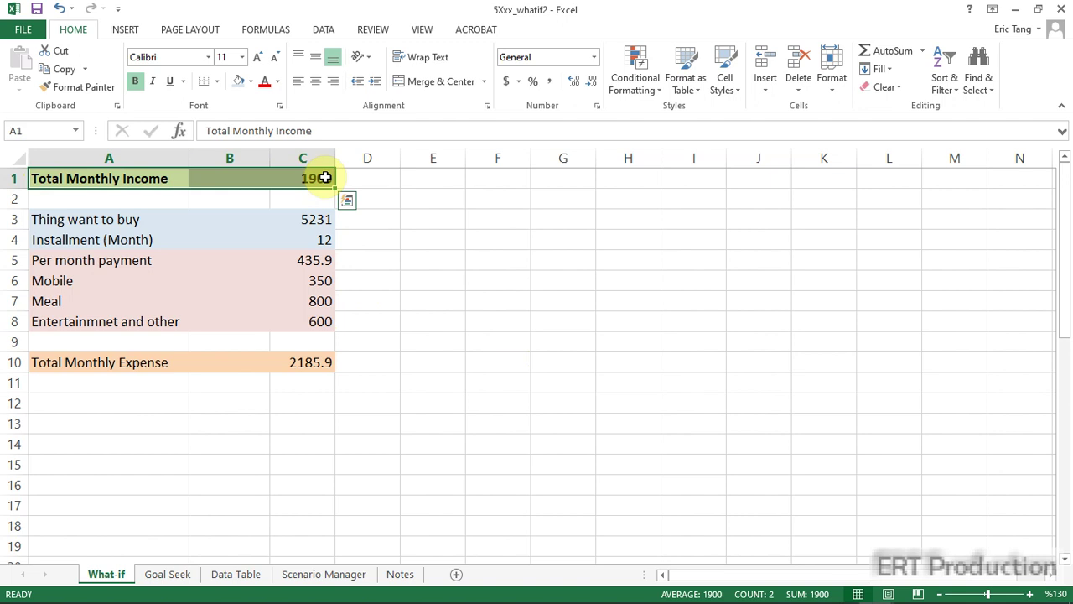
{"action": "left_click", "coordinate": [320, 219]}
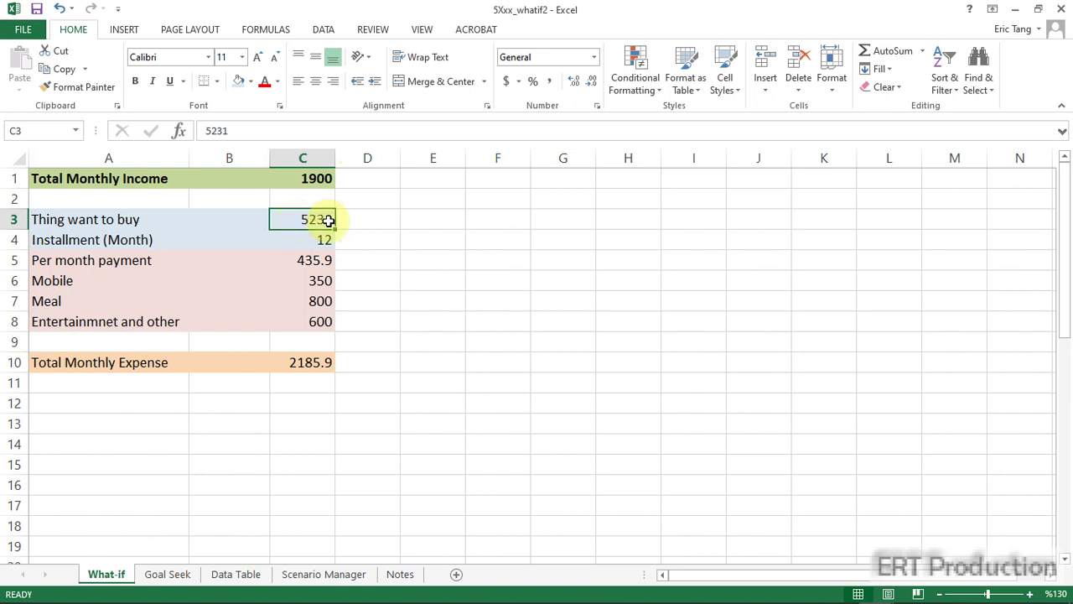
{"action": "left_click", "coordinate": [326, 243]}
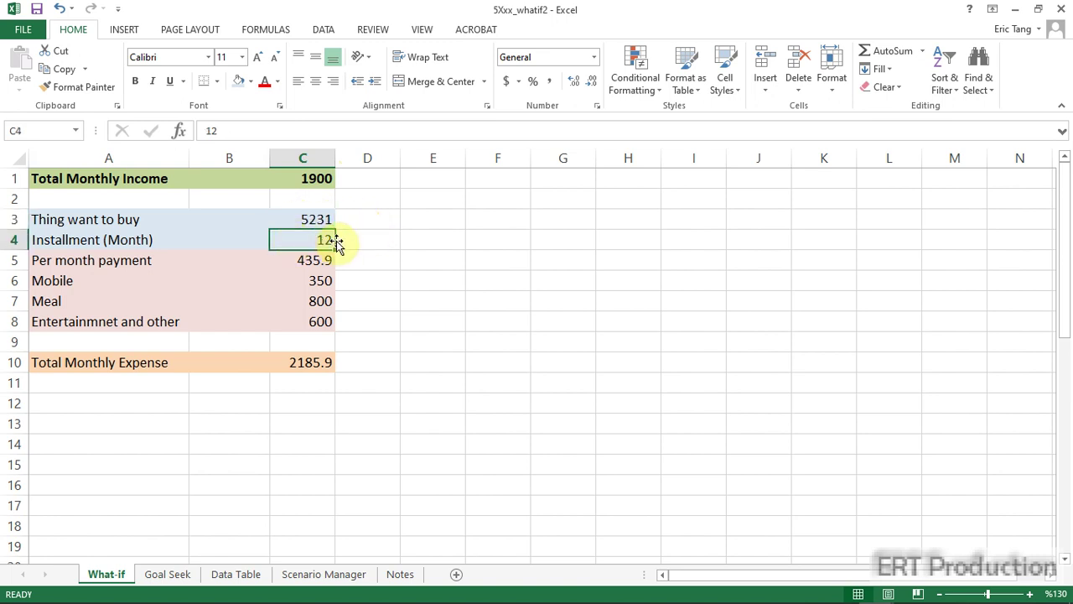
{"action": "left_click", "coordinate": [299, 262]}
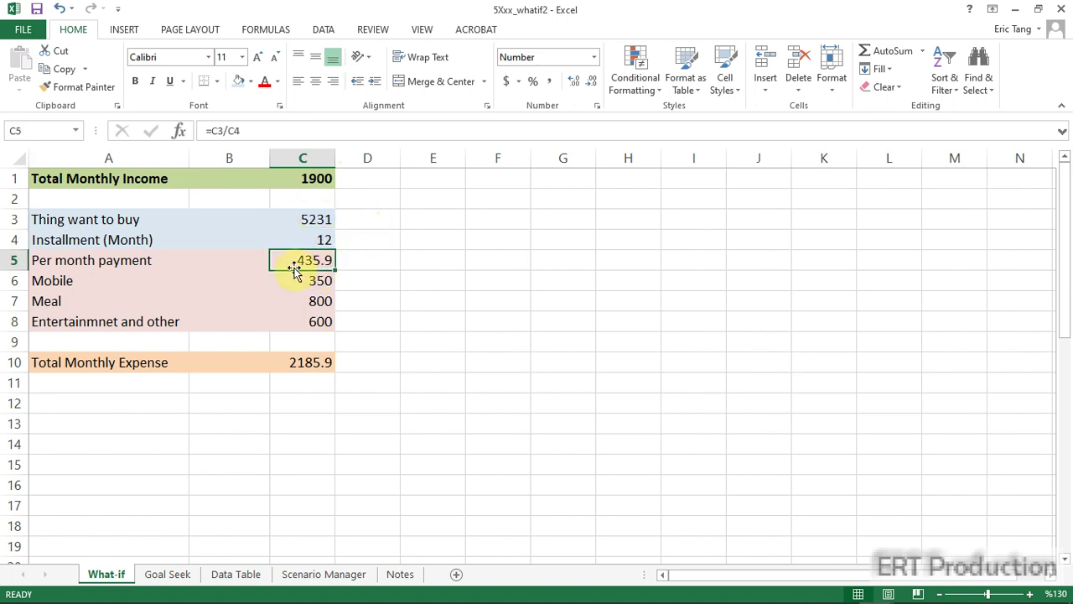
{"action": "left_click_drag", "start_coordinate": [318, 280], "coordinate": [309, 318]}
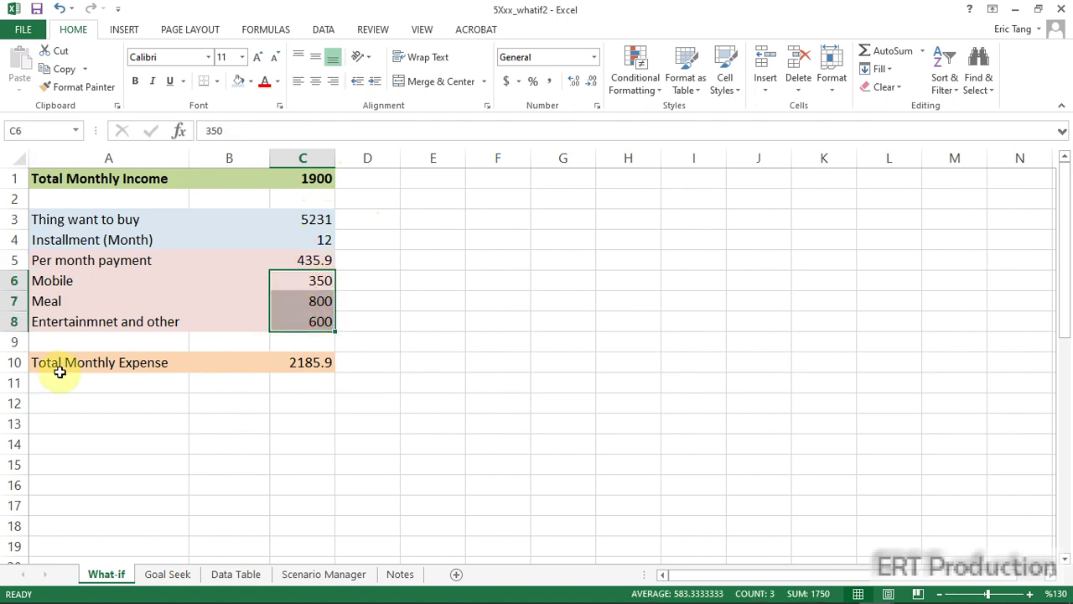
{"action": "double_click", "coordinate": [304, 366]}
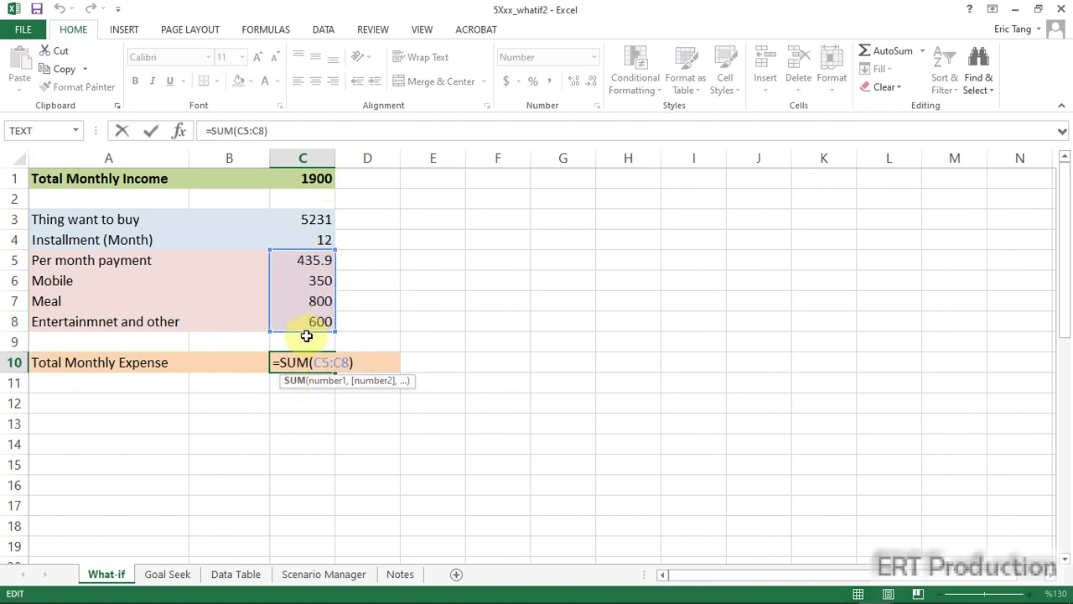
{"action": "key", "text": "Escape"}
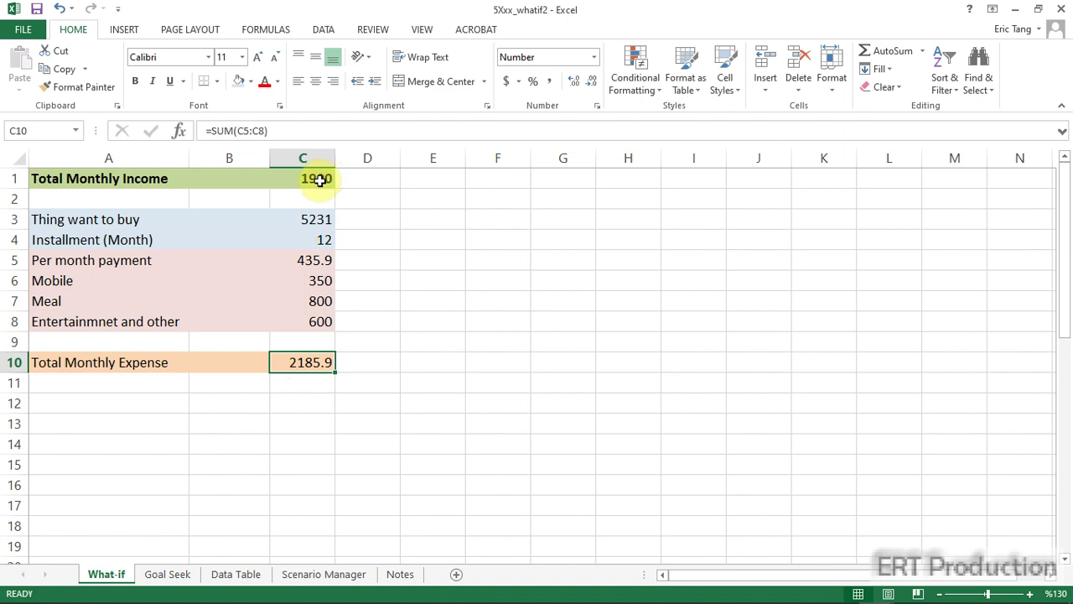
Try 13, 14 and 15 instalments in C4 and compare total expense with income
{"action": "left_click", "coordinate": [317, 240]}
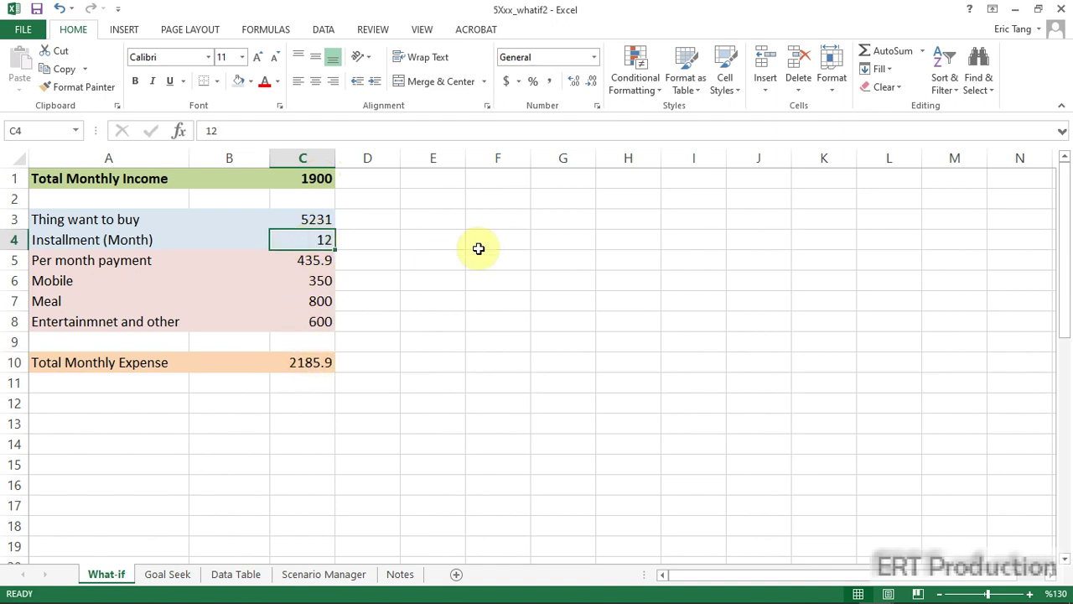
{"action": "type", "text": "13"}
{"action": "key", "text": "Return"}
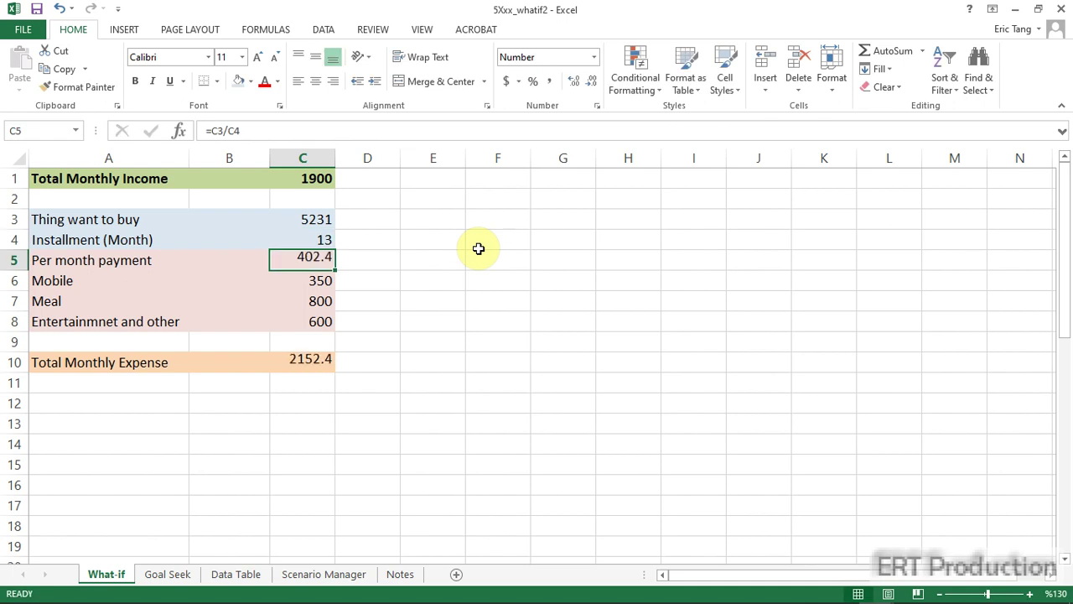
{"action": "key", "text": "Up"}
{"action": "type", "text": "14"}
{"action": "key", "text": "Return"}
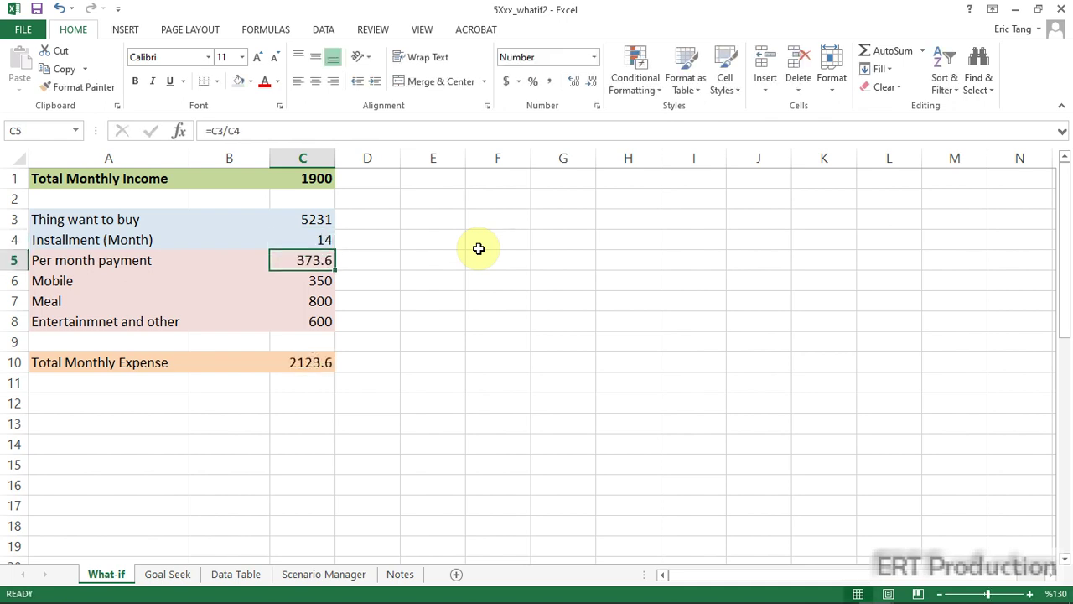
{"action": "key", "text": "Up"}
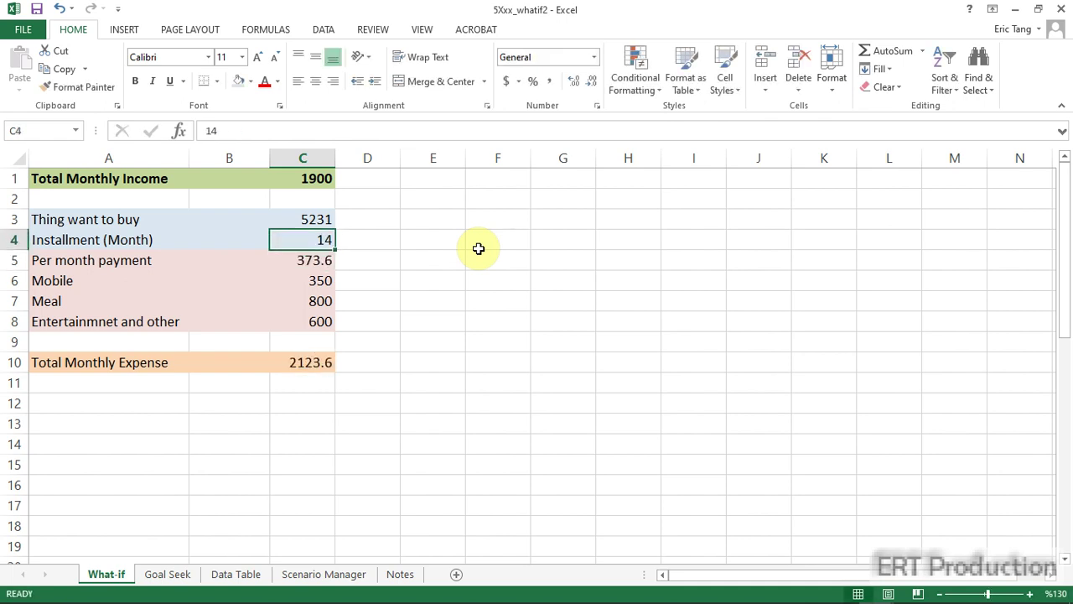
{"action": "type", "text": "1"}
{"action": "key", "text": "Return"}
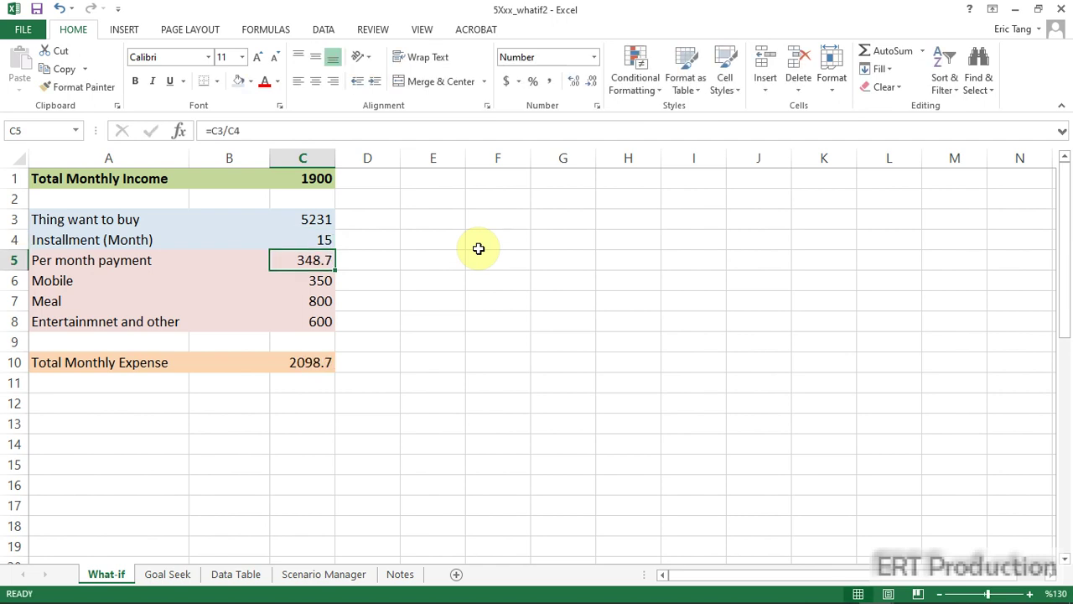
{"action": "left_click", "coordinate": [308, 363]}
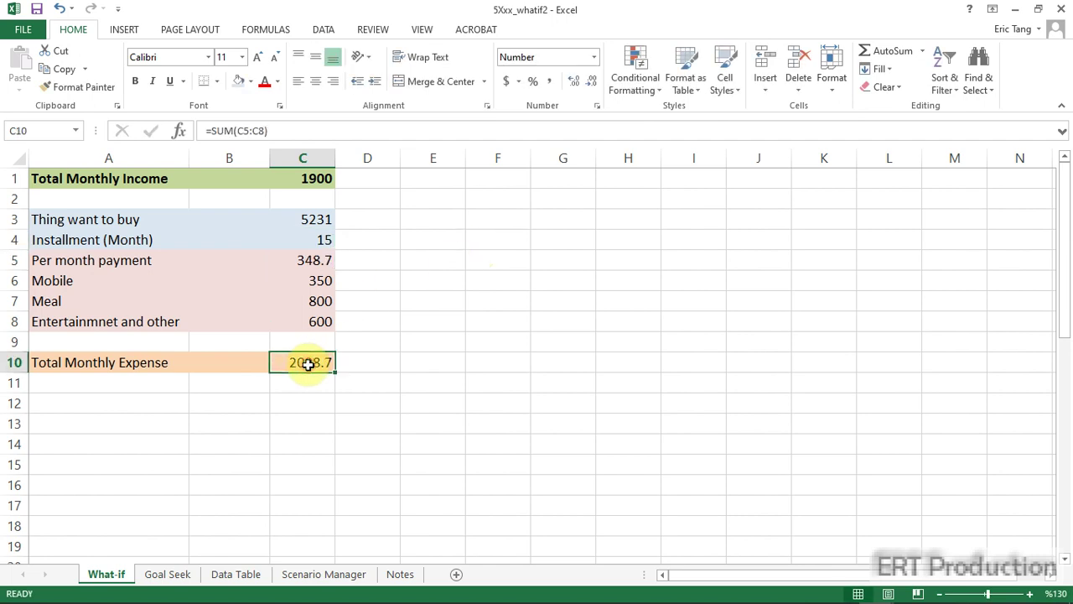
{"action": "left_click", "coordinate": [316, 176]}
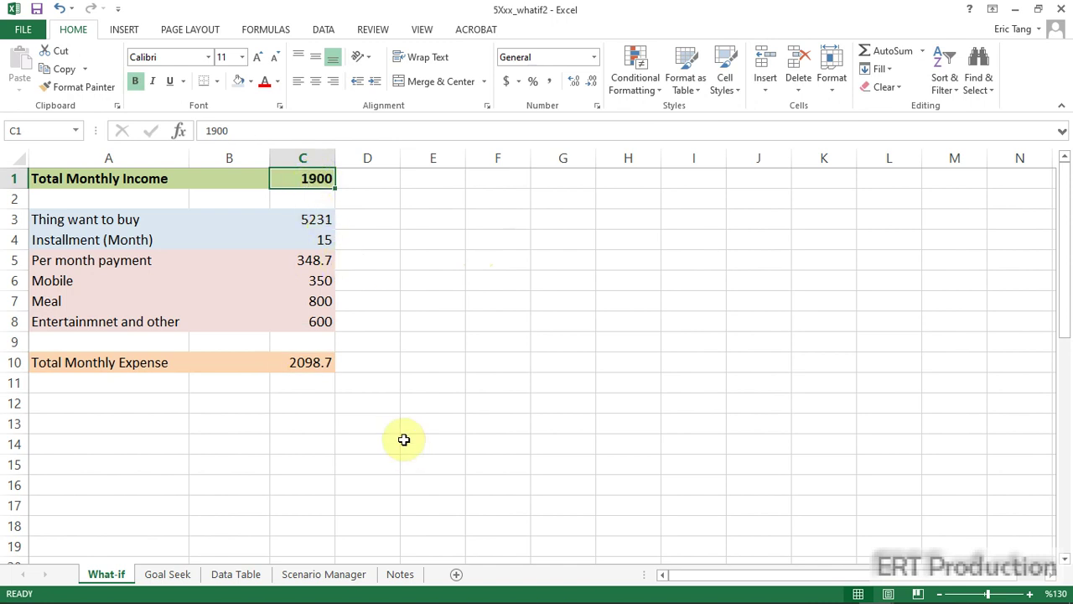
Try 12, then settle C4 at 13 instalments (402.4 payment, 2152.4 total expense)
{"action": "left_click", "coordinate": [324, 240]}
{"action": "type", "text": "12"}
{"action": "key", "text": "Return"}
{"action": "key", "text": "Up"}
{"action": "type", "text": "13"}
{"action": "key", "text": "Return"}
{"action": "key", "text": "Return"}
{"action": "key", "text": "Down"}
{"action": "key", "text": "Down"}
{"action": "key", "text": "Down"}
{"action": "key", "text": "Down"}
{"action": "key", "text": "Up"}
{"action": "key", "text": "Up"}
{"action": "key", "text": "Up"}
{"action": "key", "text": "Up"}
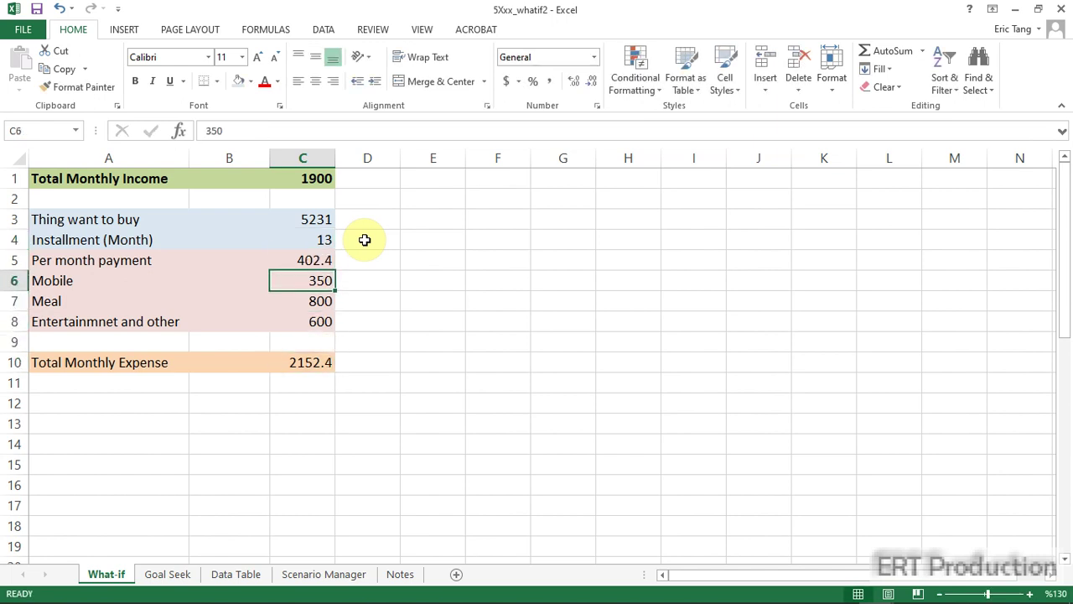
{"action": "key", "text": "Up"}
{"action": "key", "text": "Up"}
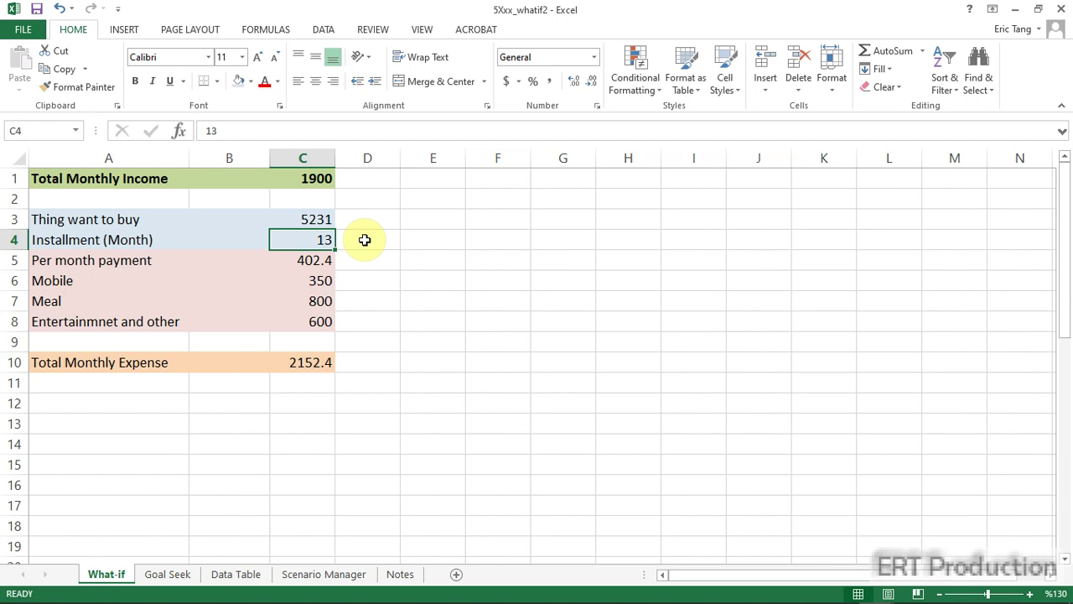
{"action": "left_click", "coordinate": [400, 574]}
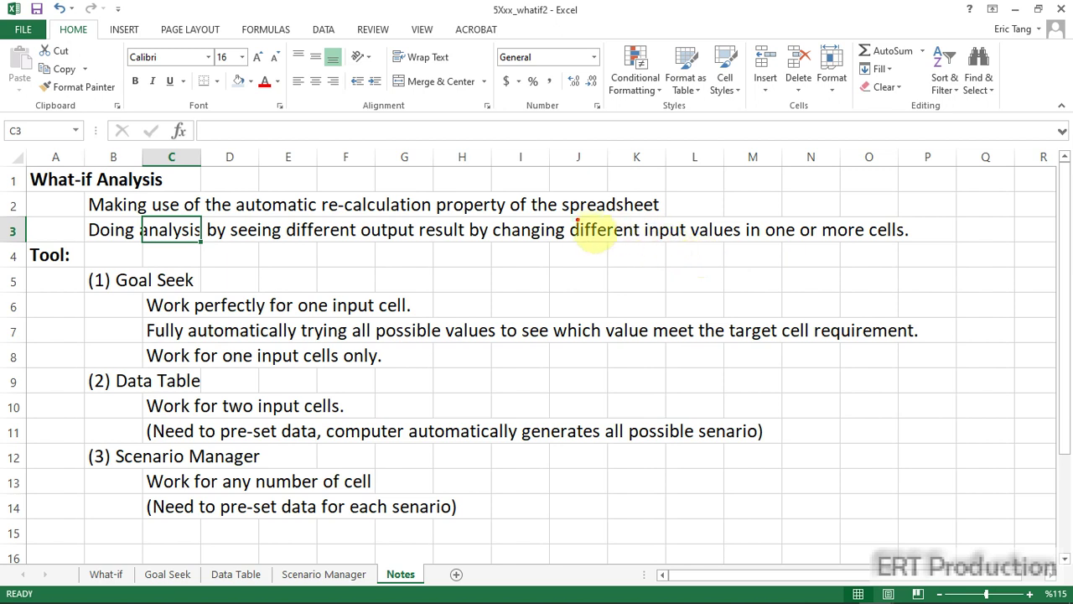
{"action": "mouse_move", "coordinate": [486, 213]}
{"action": "left_mouse_down"}
{"action": "mouse_move", "coordinate": [519, 239]}
{"action": "mouse_move", "coordinate": [746, 243]}
{"action": "left_mouse_up"}
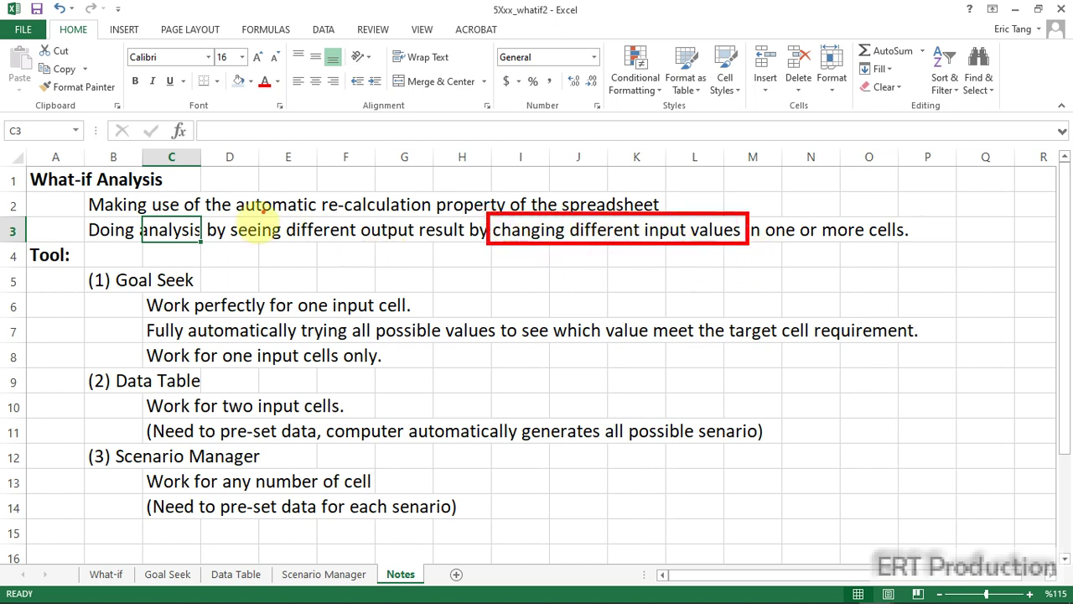
{"action": "left_click_drag", "start_coordinate": [285, 217], "coordinate": [468, 243]}
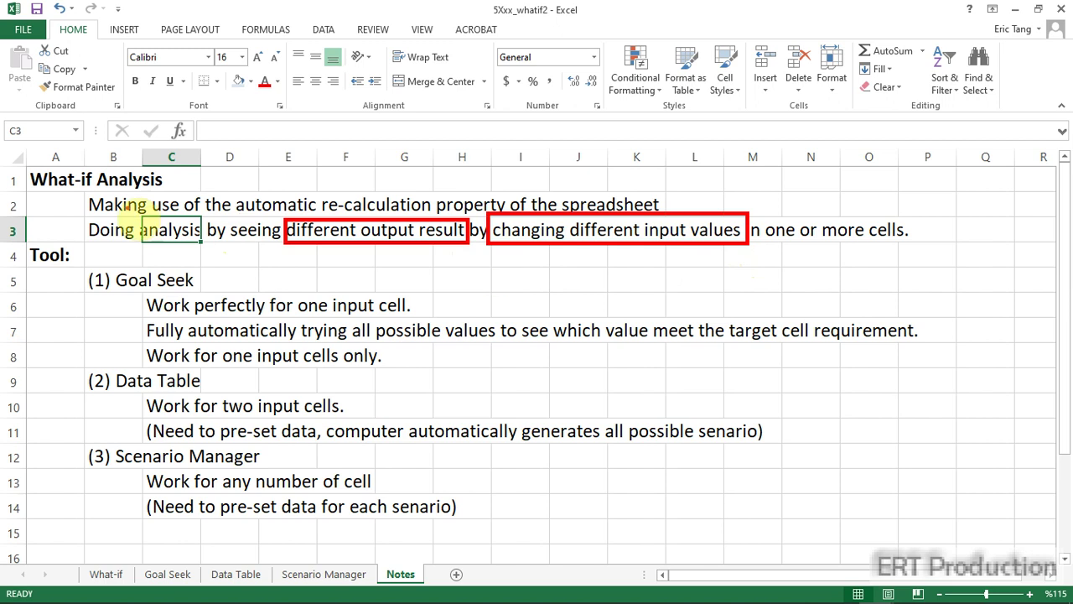
{"action": "mouse_move", "coordinate": [25, 170]}
{"action": "left_mouse_down"}
{"action": "mouse_move", "coordinate": [164, 206]}
{"action": "mouse_move", "coordinate": [173, 186]}
{"action": "left_mouse_up"}
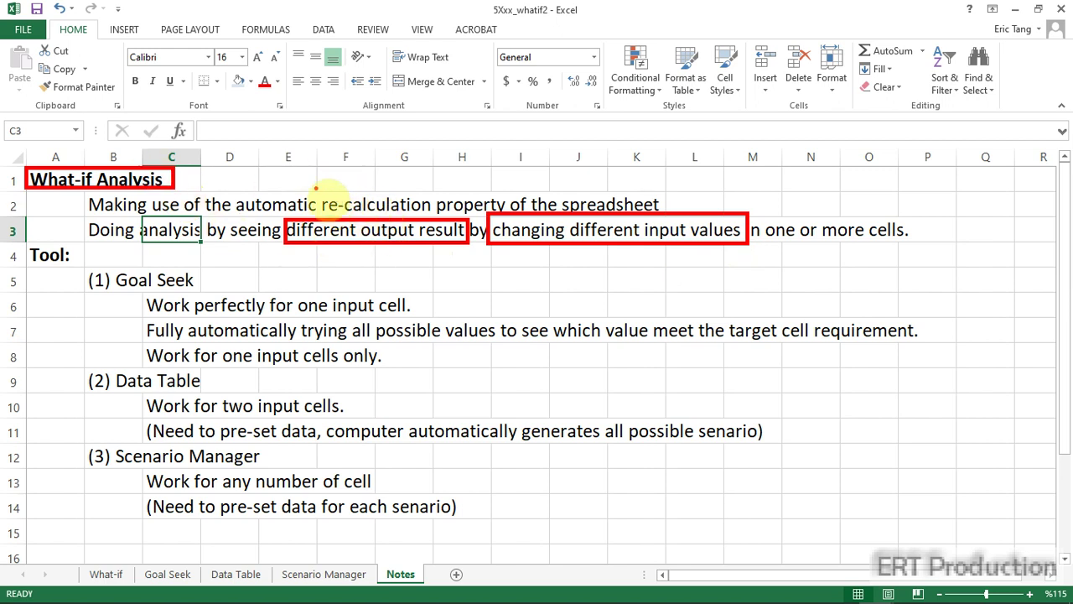
{"action": "mouse_move", "coordinate": [233, 191]}
{"action": "left_mouse_down"}
{"action": "mouse_move", "coordinate": [279, 226]}
{"action": "mouse_move", "coordinate": [453, 235]}
{"action": "mouse_move", "coordinate": [431, 214]}
{"action": "left_mouse_up"}
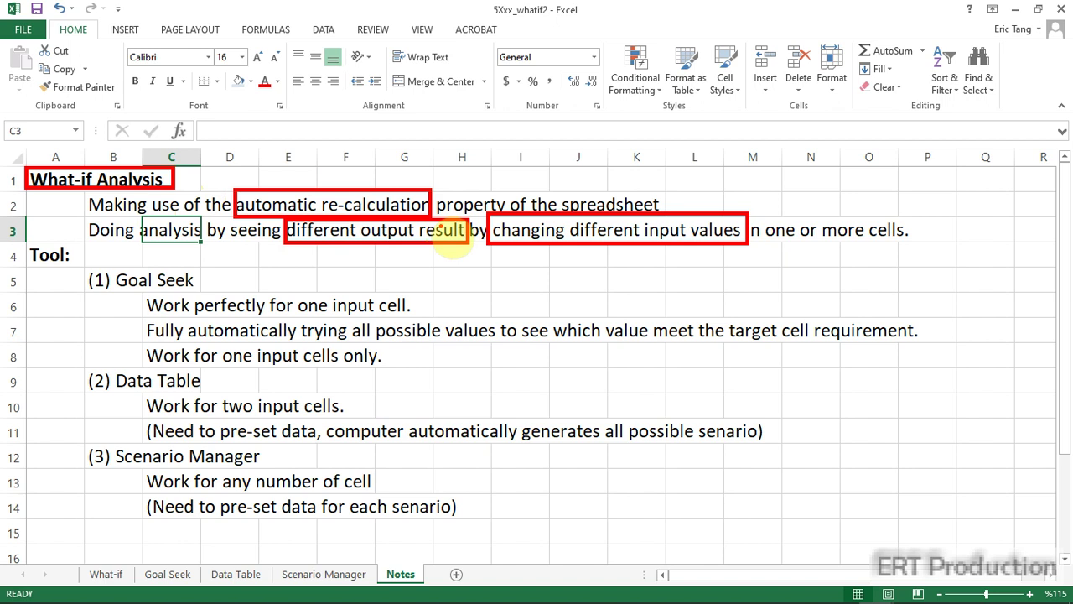
On the What-if sheet, try 14, then set C4 to 15 for a 348.7 payment
{"action": "left_click", "coordinate": [117, 575]}
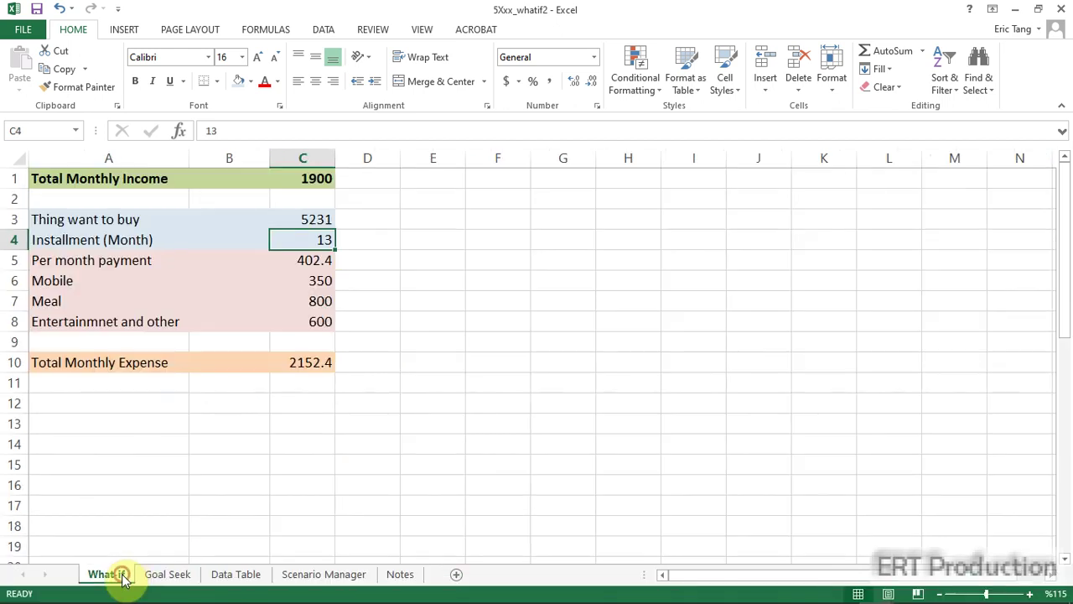
{"action": "type", "text": "14"}
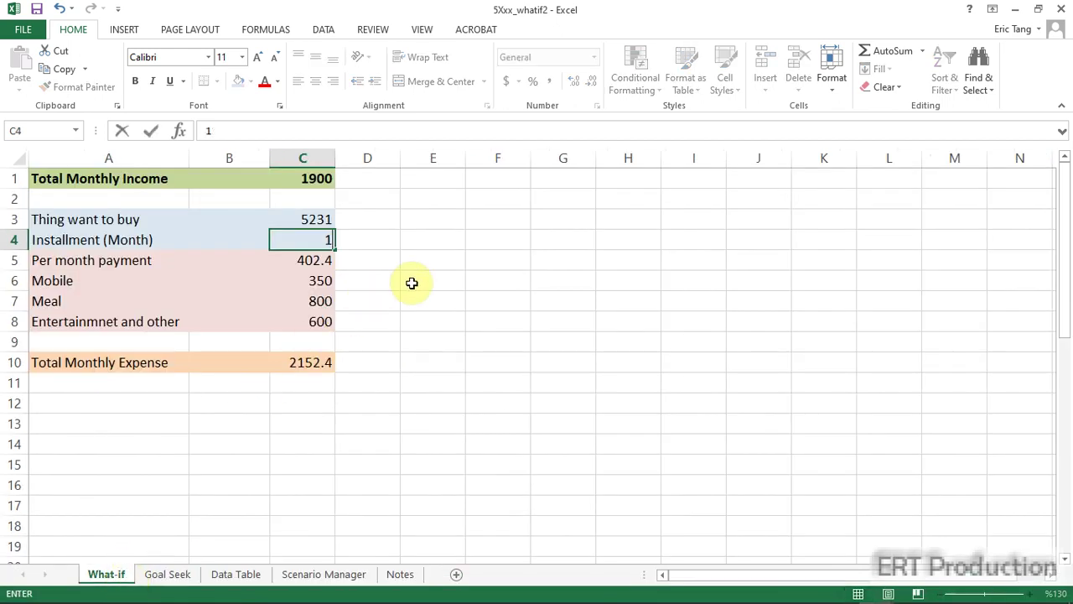
{"action": "key", "text": "Tab"}
{"action": "key", "text": "Left"}
{"action": "type", "text": "15"}
{"action": "key", "text": "Tab"}
{"action": "key", "text": "Left"}
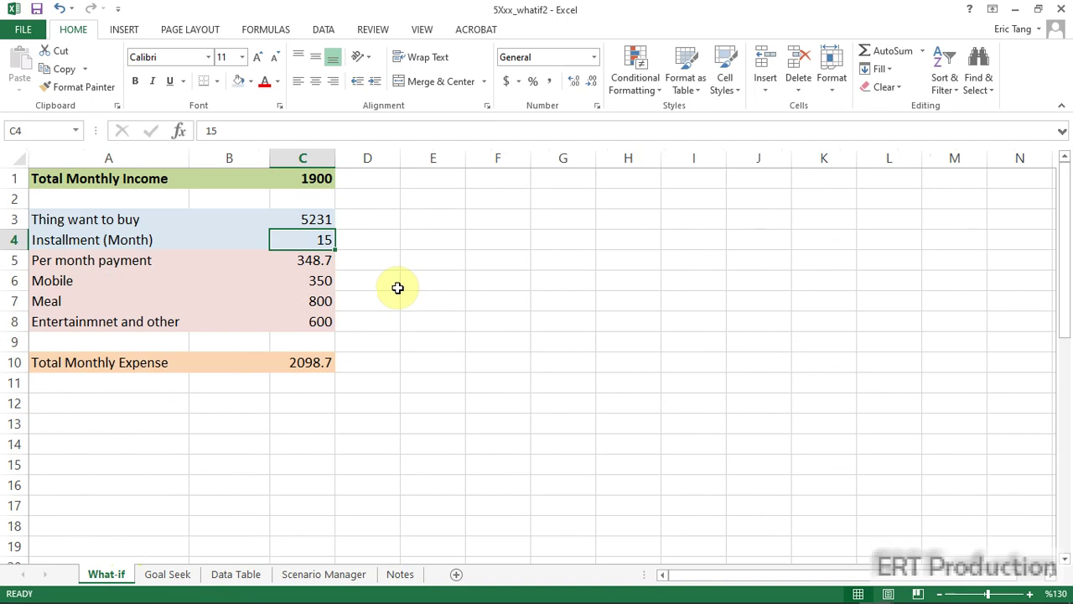
Review the Notes sheet entries for Goal Seek, Data Table and Scenario Manager
{"action": "left_click", "coordinate": [407, 576]}
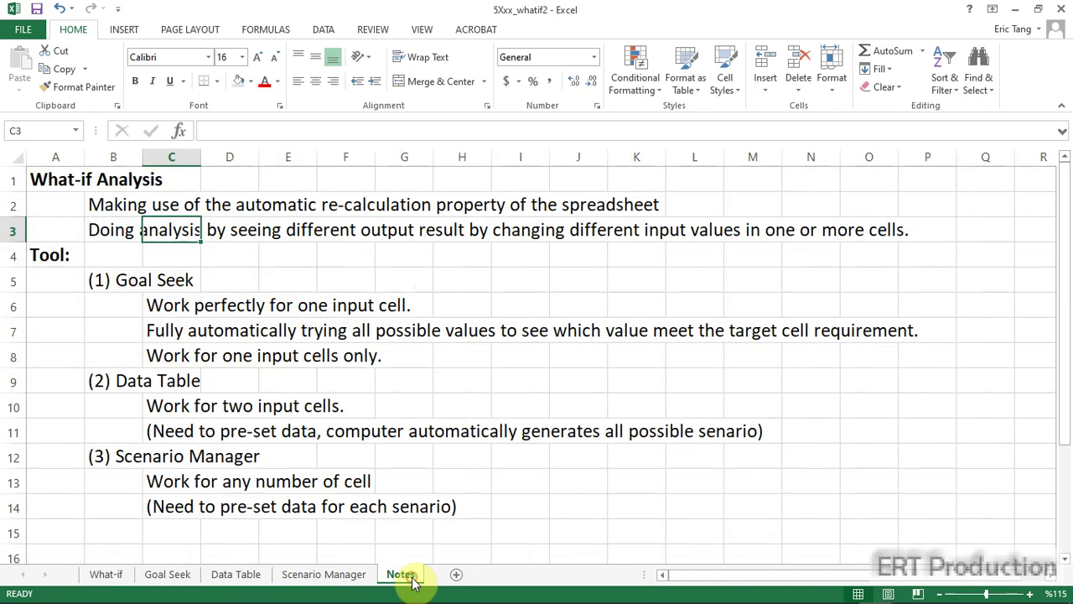
{"action": "left_click", "coordinate": [106, 285]}
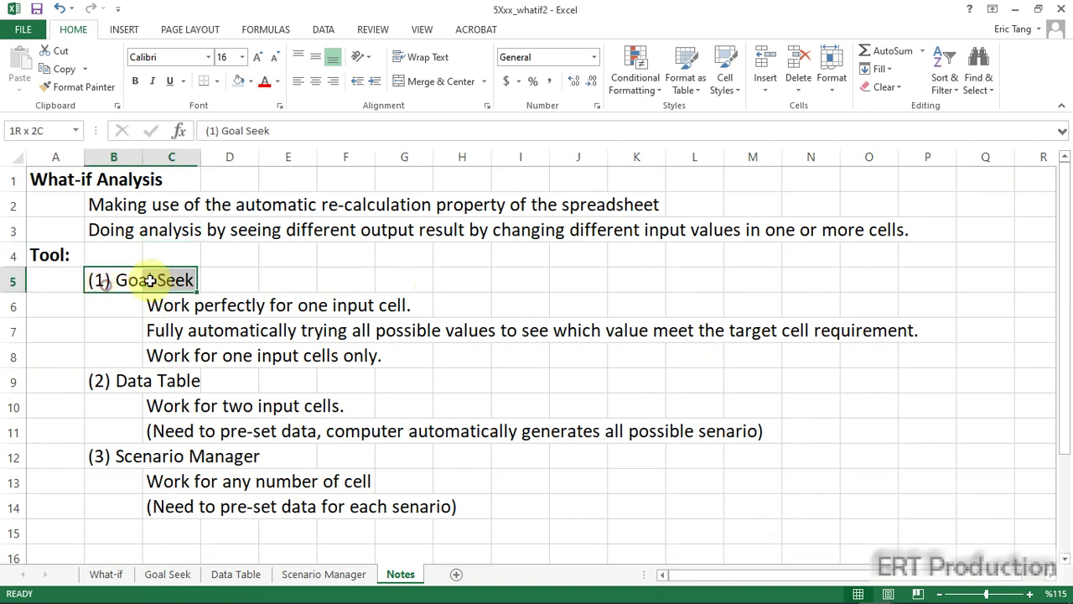
{"action": "left_click", "coordinate": [96, 381]}
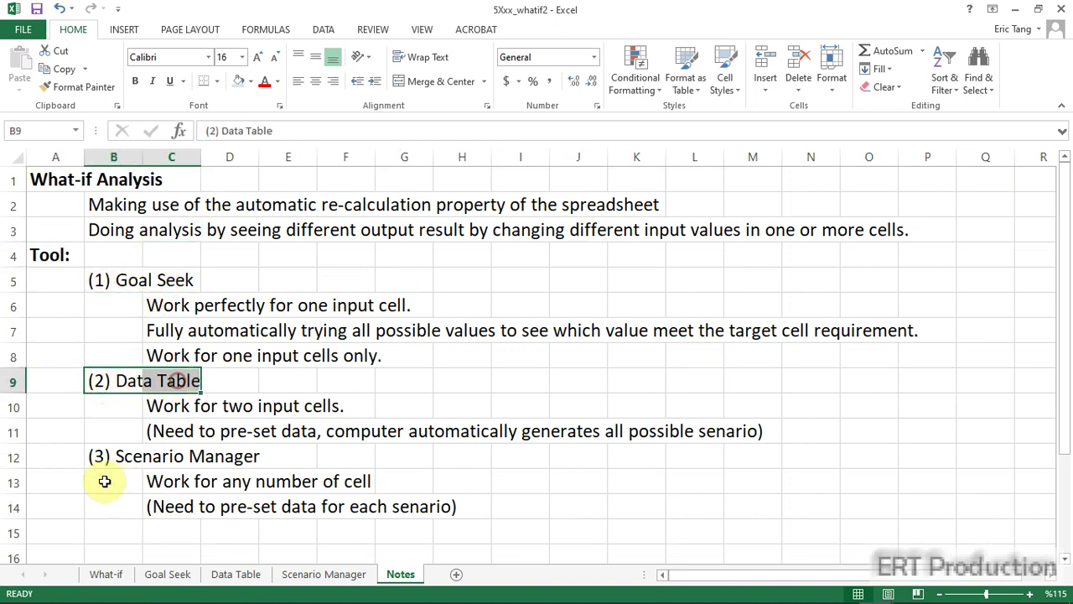
{"action": "left_click_drag", "start_coordinate": [88, 458], "coordinate": [232, 450]}
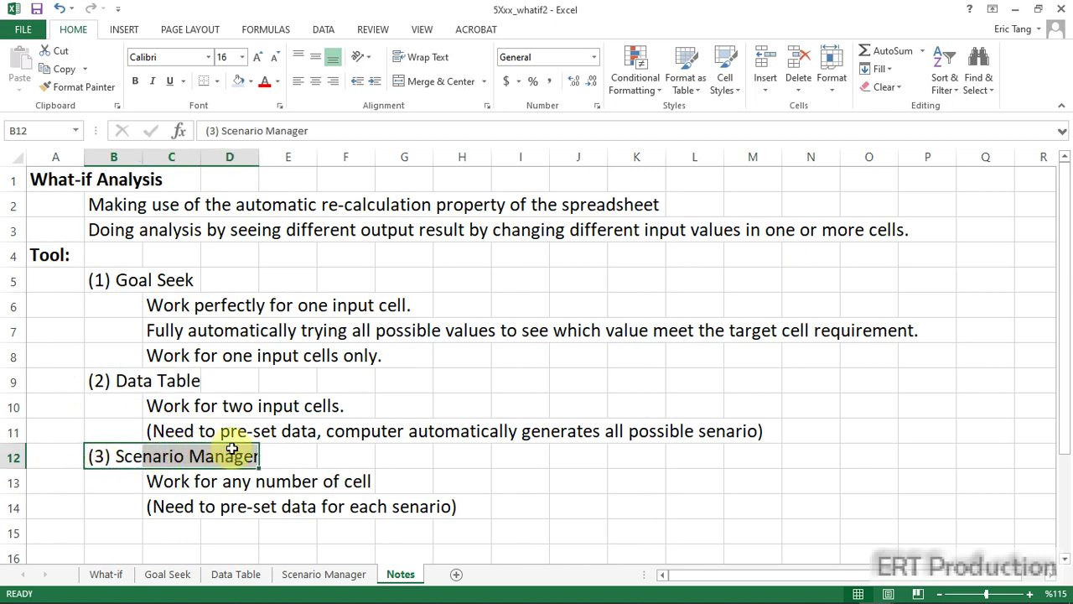
On the Goal Seek sheet, set the instalment count in C4 to 12
{"action": "left_click", "coordinate": [178, 577]}
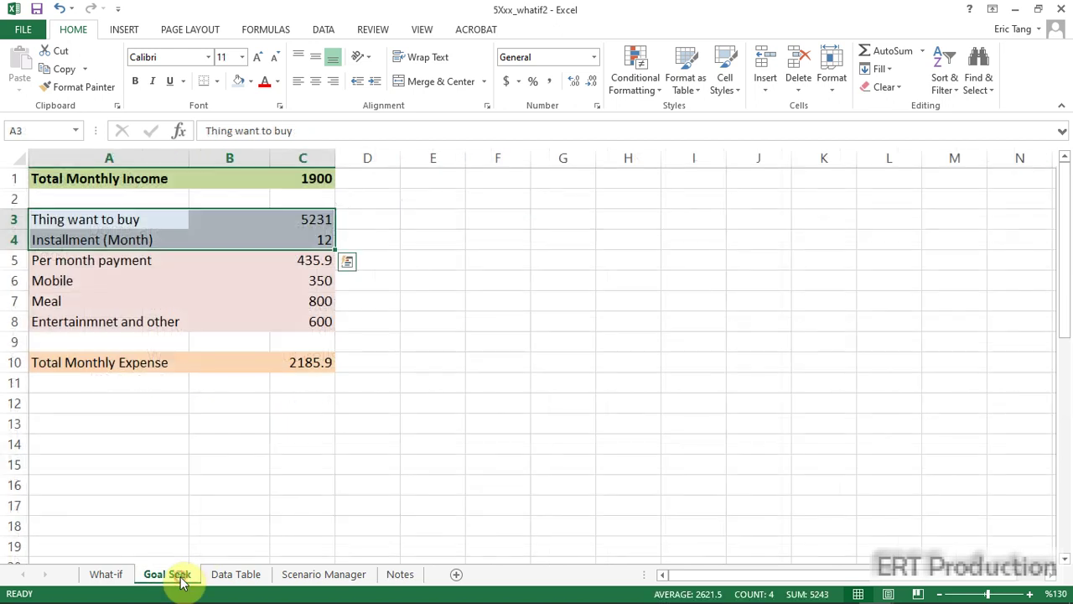
{"action": "left_click", "coordinate": [312, 240]}
{"action": "type", "text": "13"}
{"action": "key", "text": "Tab"}
{"action": "left_click", "coordinate": [312, 240]}
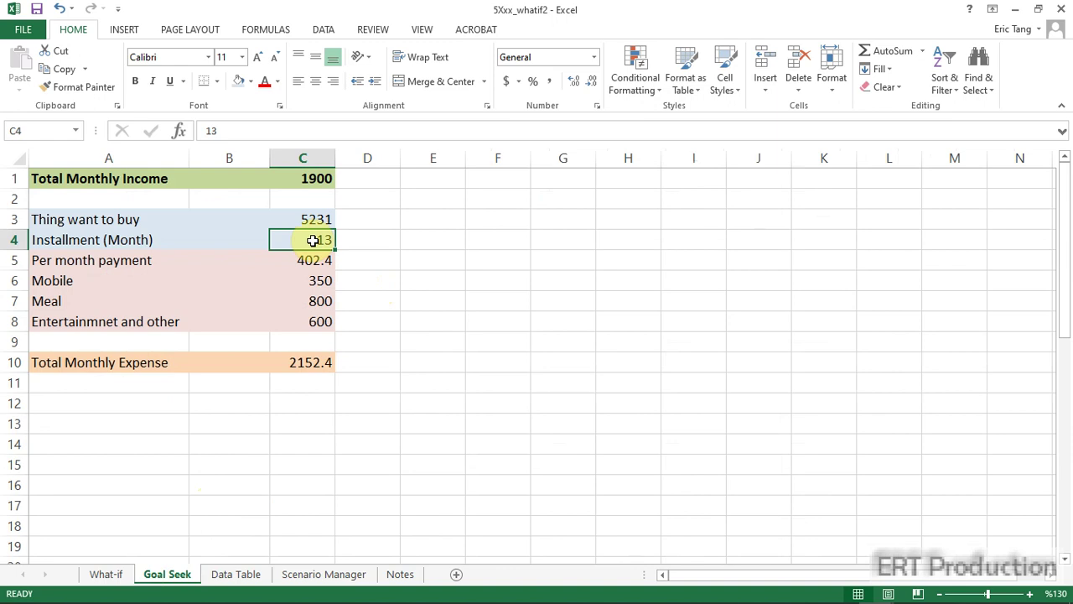
{"action": "type", "text": "12"}
{"action": "key", "text": "Tab"}
{"action": "left_click", "coordinate": [312, 241]}
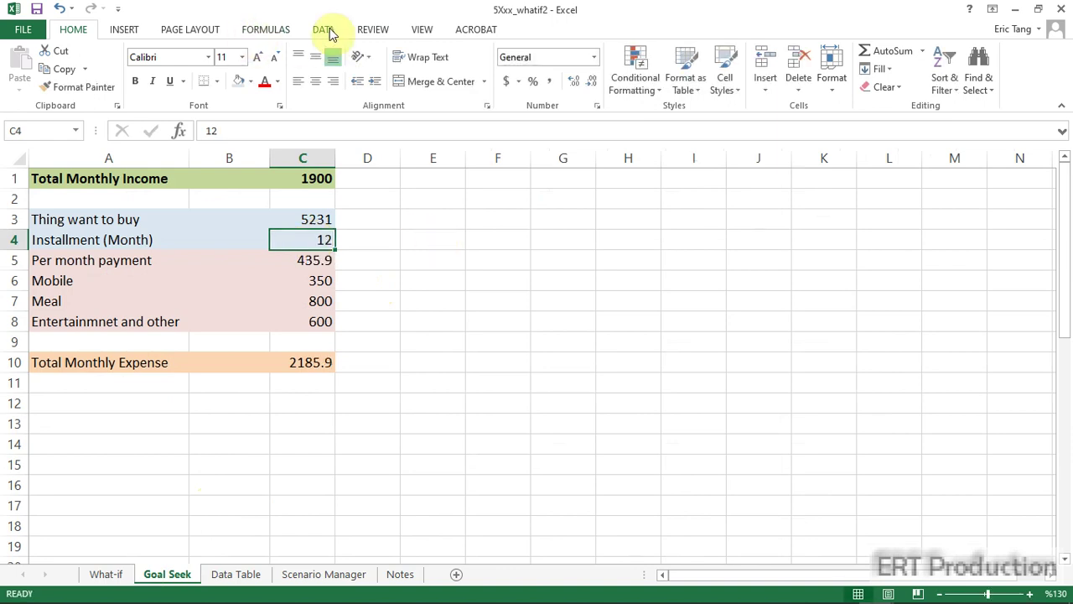
Goal Seek C10 to 1900 by changing C4, giving 34.8733 months
{"action": "left_click", "coordinate": [325, 30]}
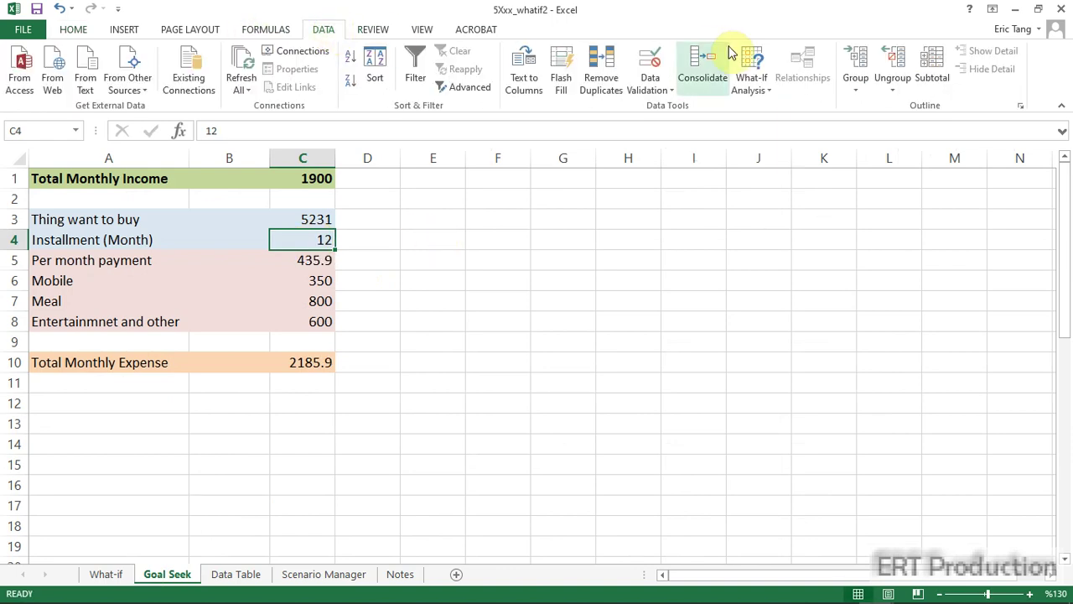
{"action": "left_click", "coordinate": [751, 84]}
{"action": "left_click", "coordinate": [775, 126]}
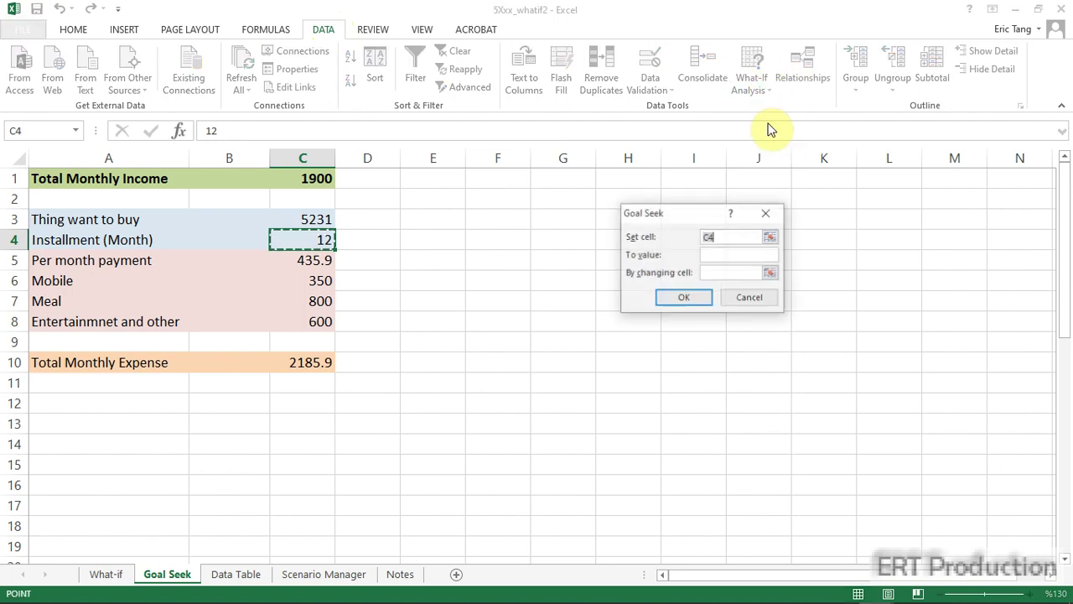
{"action": "left_click_drag", "start_coordinate": [693, 210], "coordinate": [585, 212]}
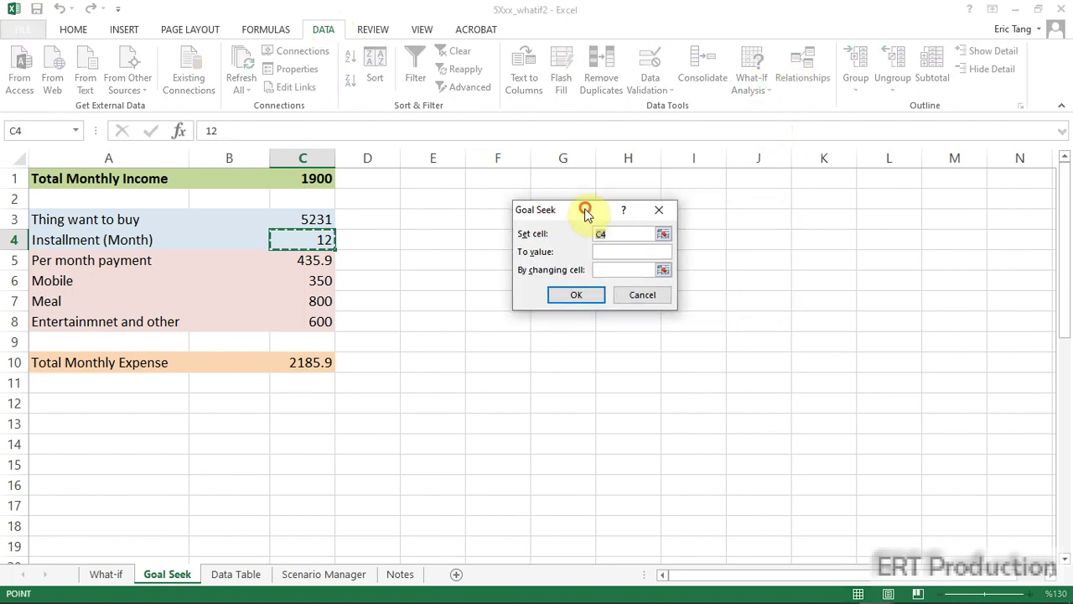
{"action": "left_click", "coordinate": [637, 234]}
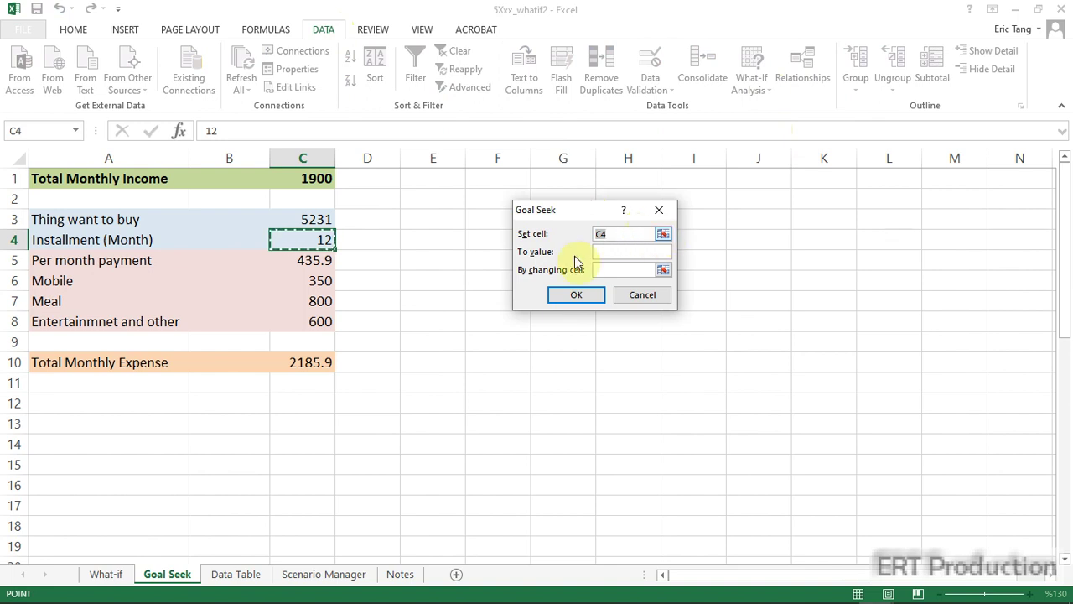
{"action": "left_click", "coordinate": [309, 364]}
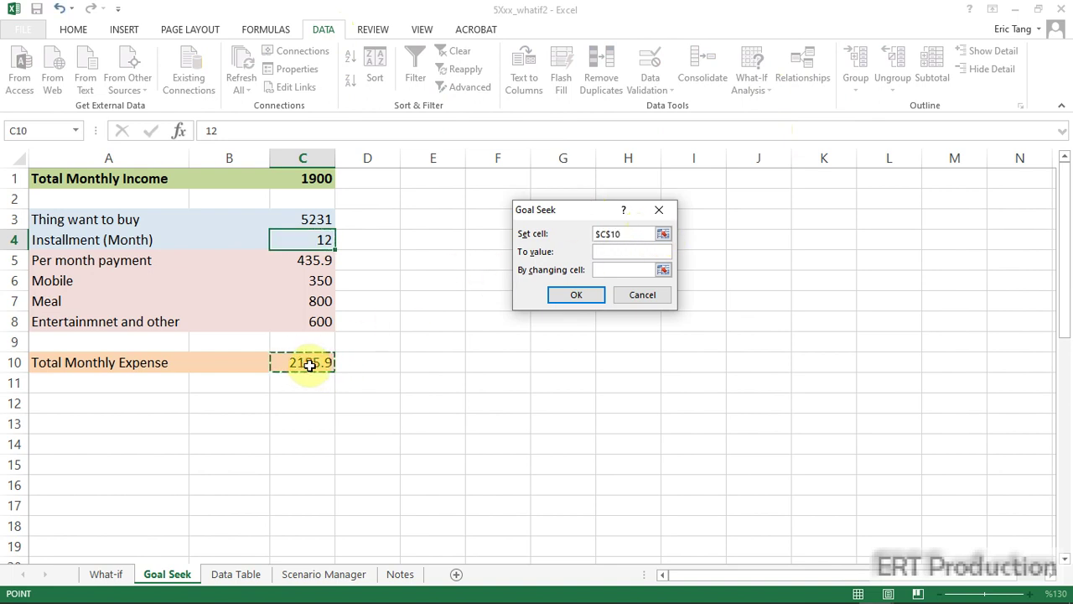
{"action": "left_click", "coordinate": [642, 252]}
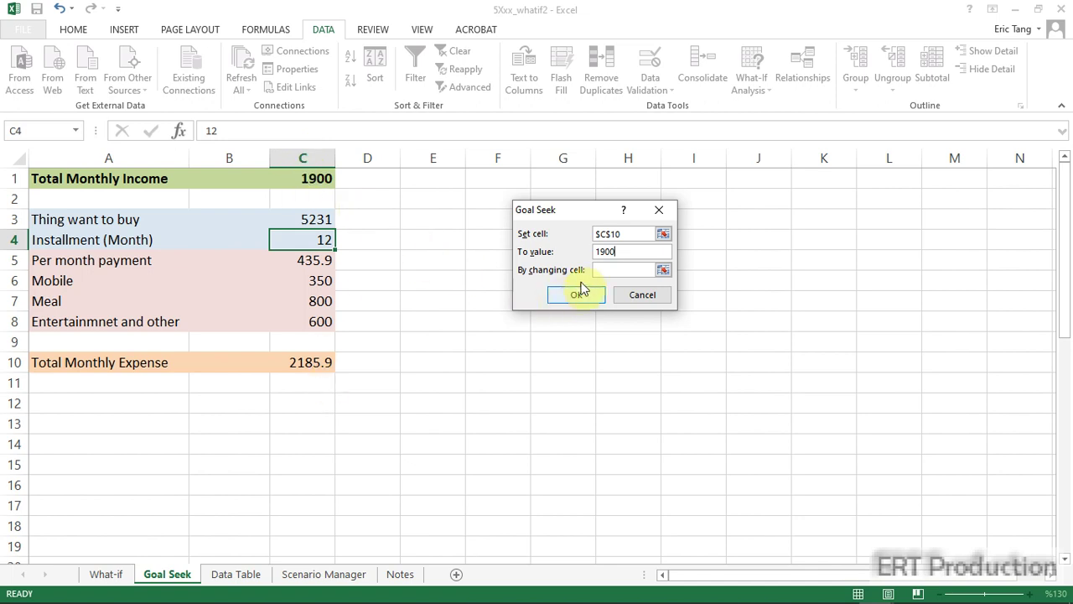
{"action": "left_click", "coordinate": [642, 270]}
{"action": "left_click", "coordinate": [320, 240]}
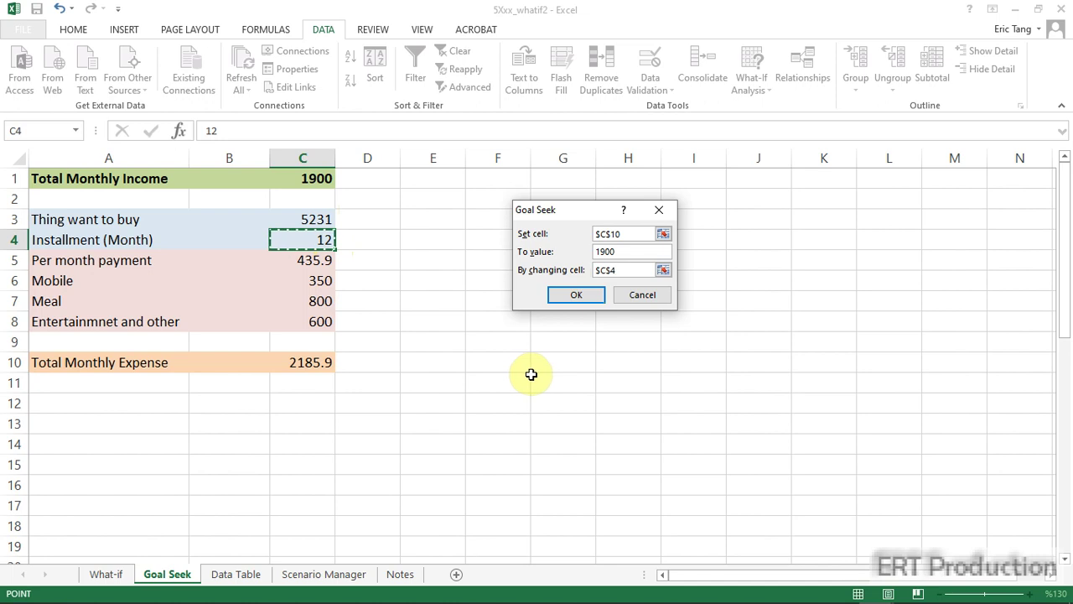
{"action": "left_click", "coordinate": [587, 295]}
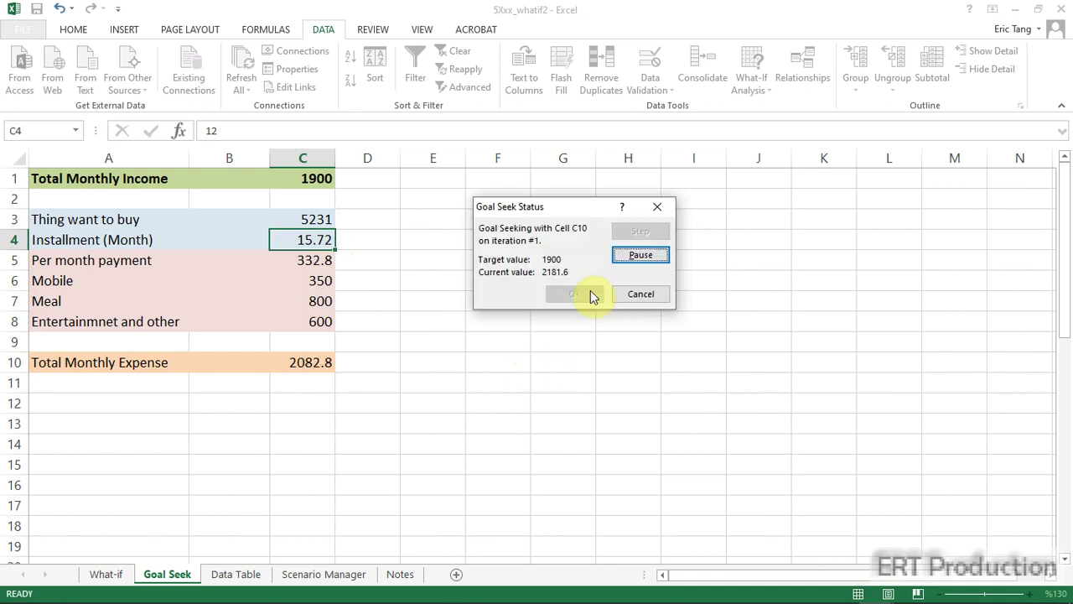
{"action": "left_click", "coordinate": [570, 298]}
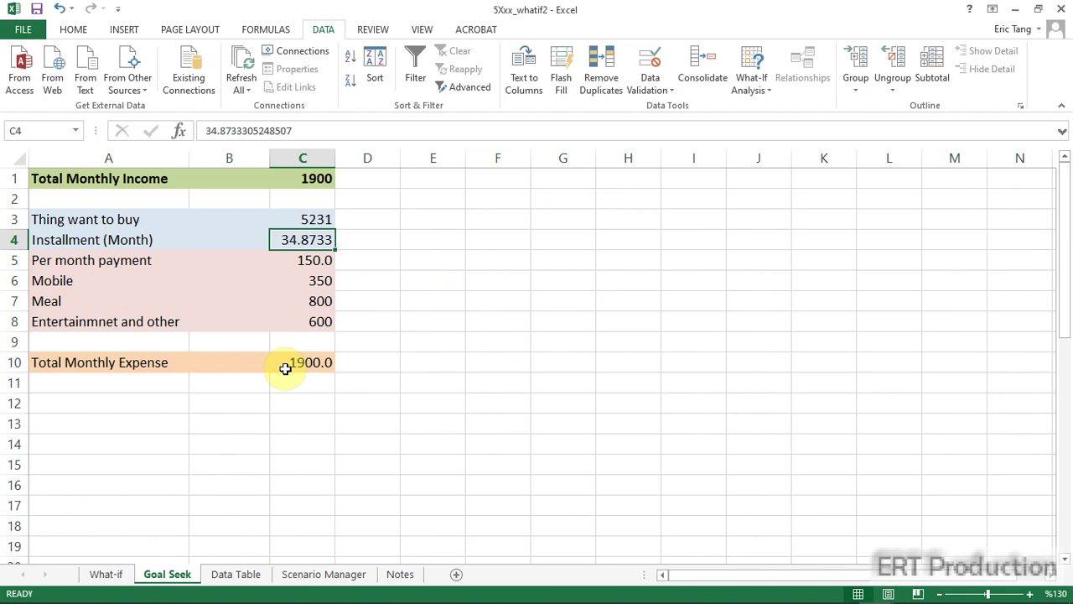
Outline the Notes sheet's key Goal Seek phrases in red, such as 'one input cell', then clear them
{"action": "left_click", "coordinate": [402, 574]}
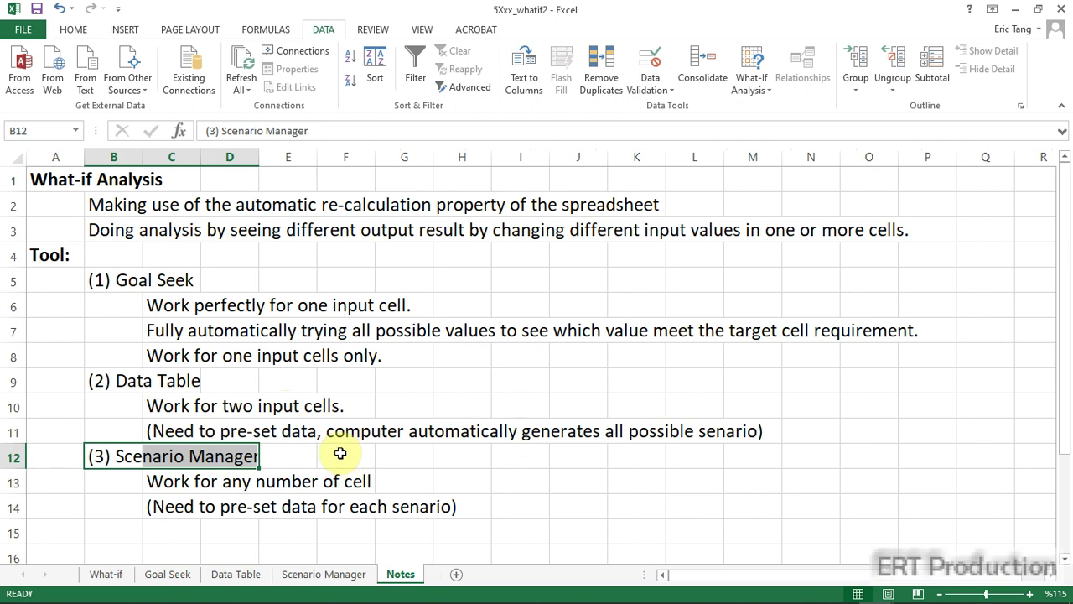
{"action": "left_click_drag", "start_coordinate": [107, 264], "coordinate": [202, 290]}
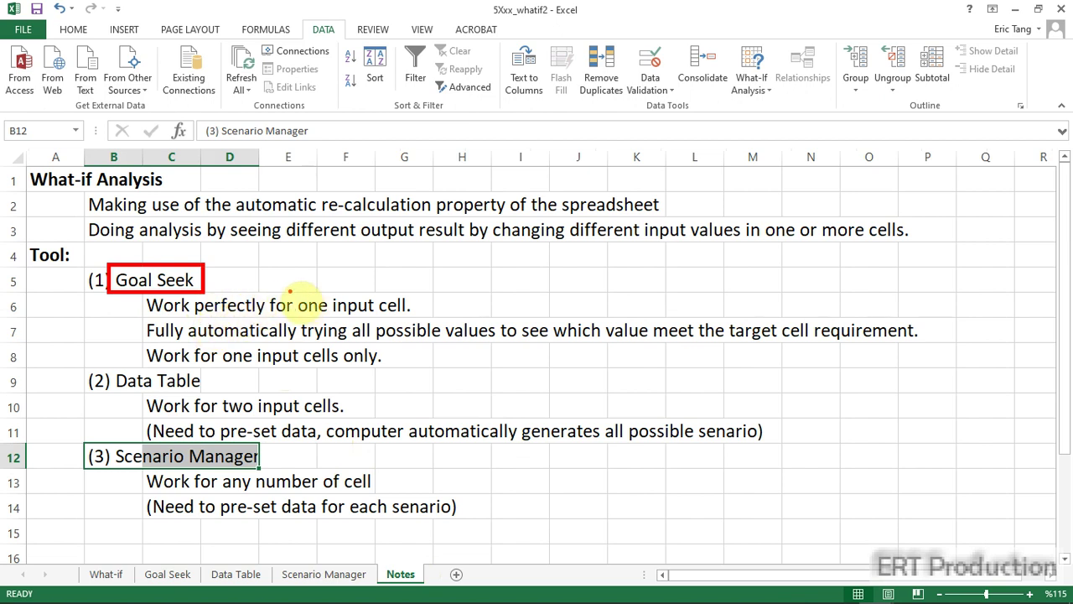
{"action": "mouse_move", "coordinate": [293, 286]}
{"action": "left_mouse_down"}
{"action": "mouse_move", "coordinate": [335, 318]}
{"action": "mouse_move", "coordinate": [415, 318]}
{"action": "left_mouse_up"}
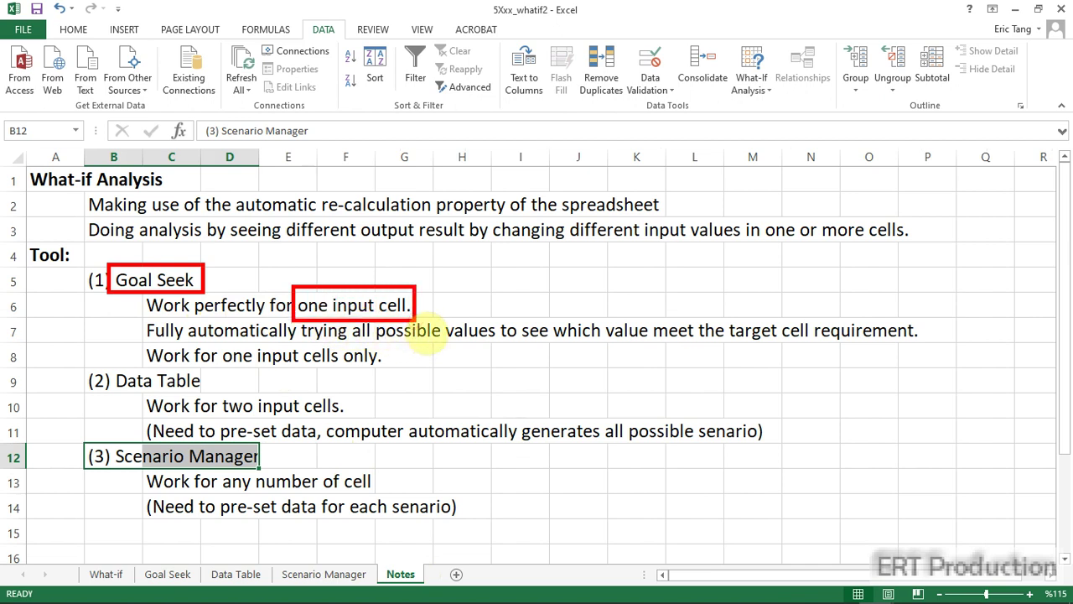
{"action": "mouse_move", "coordinate": [141, 321]}
{"action": "left_mouse_down"}
{"action": "mouse_move", "coordinate": [211, 340]}
{"action": "mouse_move", "coordinate": [301, 342]}
{"action": "left_mouse_up"}
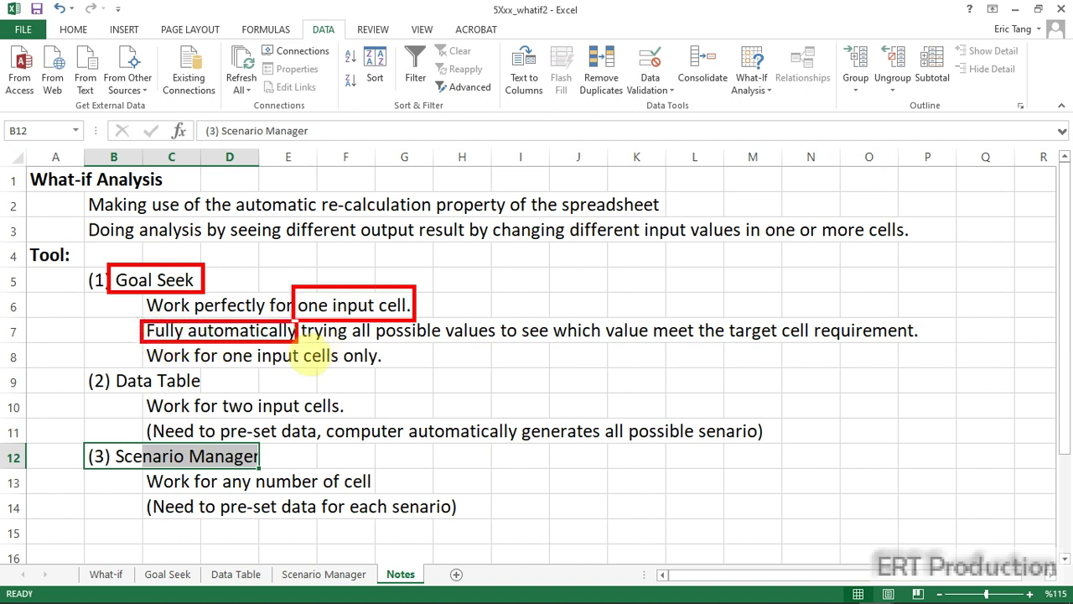
{"action": "left_click_drag", "start_coordinate": [374, 320], "coordinate": [495, 342]}
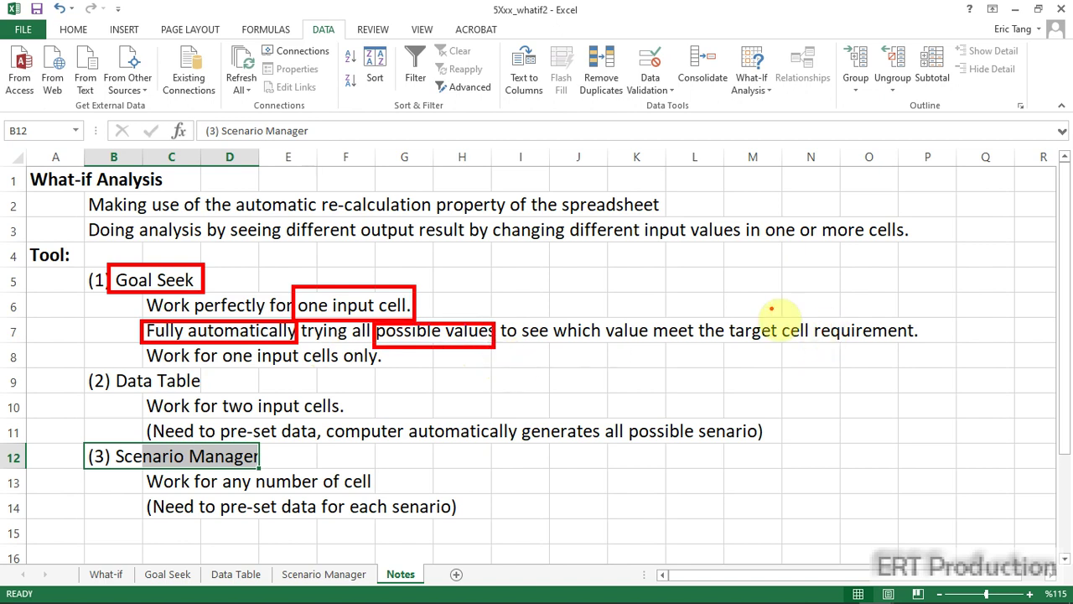
{"action": "mouse_move", "coordinate": [717, 306]}
{"action": "left_mouse_down"}
{"action": "mouse_move", "coordinate": [769, 352]}
{"action": "mouse_move", "coordinate": [831, 350]}
{"action": "left_mouse_up"}
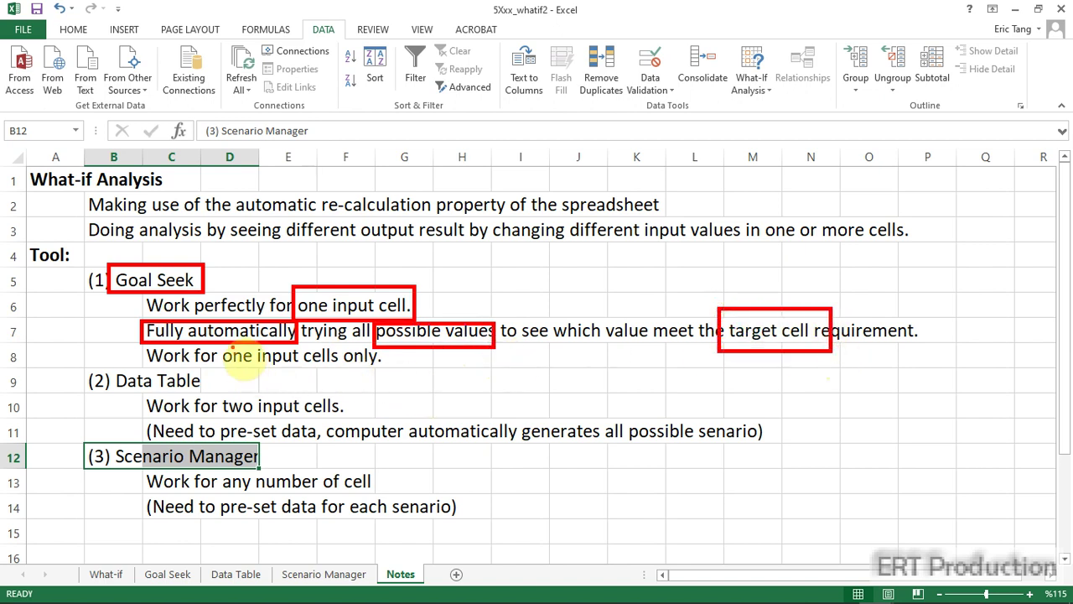
{"action": "mouse_move", "coordinate": [221, 345]}
{"action": "left_mouse_down"}
{"action": "mouse_move", "coordinate": [252, 371]}
{"action": "mouse_move", "coordinate": [409, 370]}
{"action": "left_mouse_up"}
{"action": "key", "text": "Escape"}
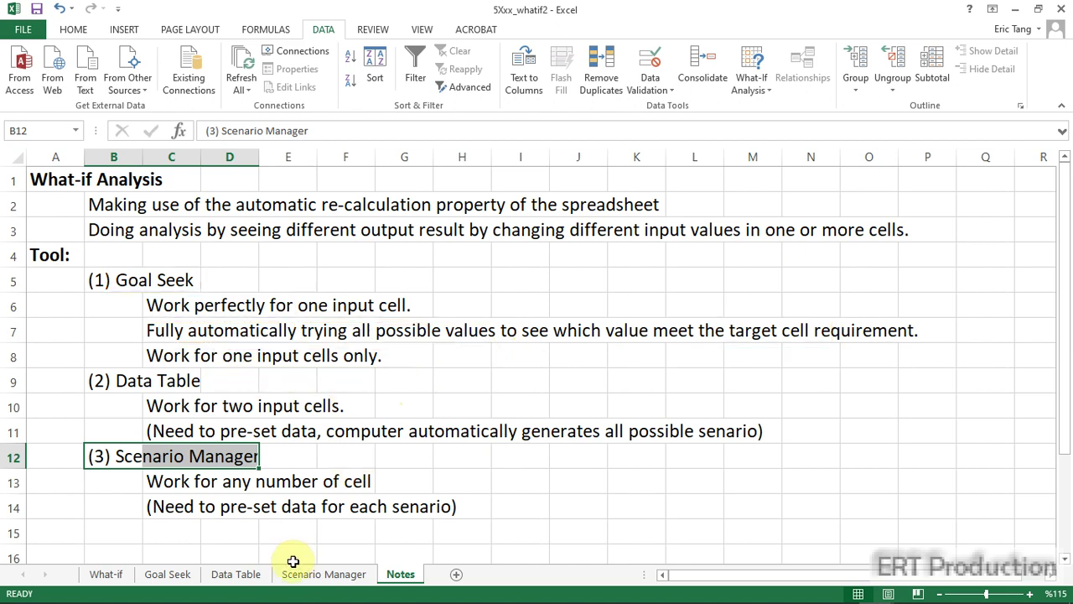
On the Data Table sheet, fill installment cell C4 and entertainment cell C8 yellow
{"action": "left_click", "coordinate": [236, 574]}
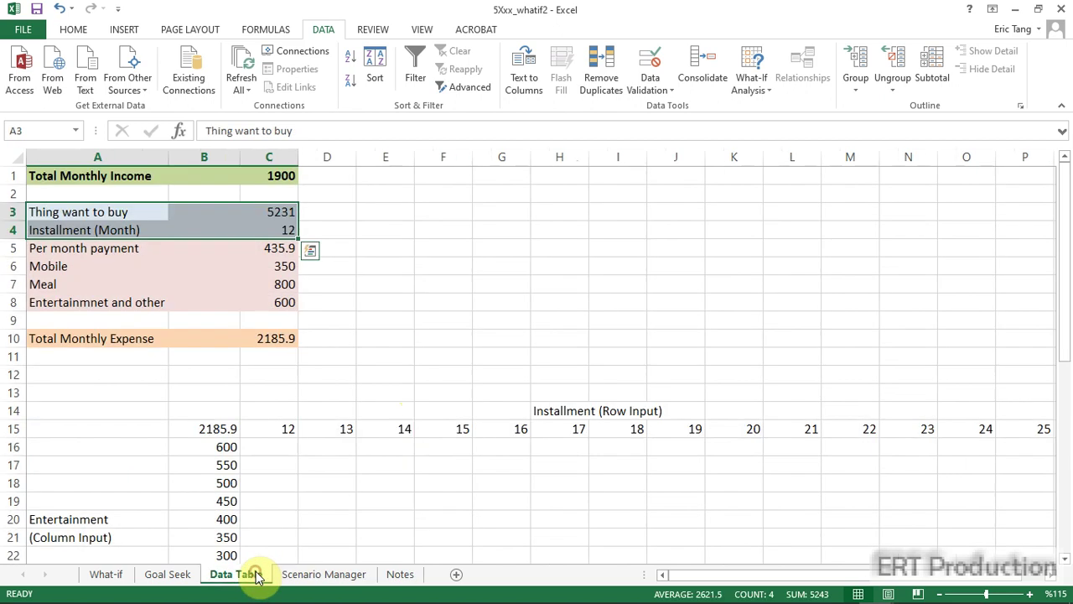
{"action": "left_click", "coordinate": [349, 263]}
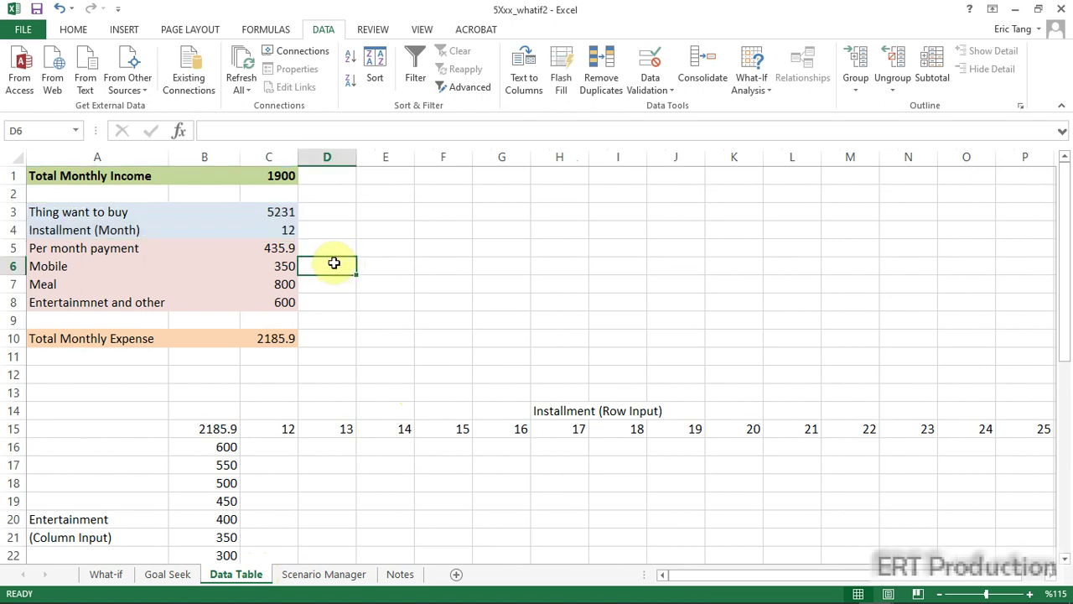
{"action": "left_click", "coordinate": [282, 228]}
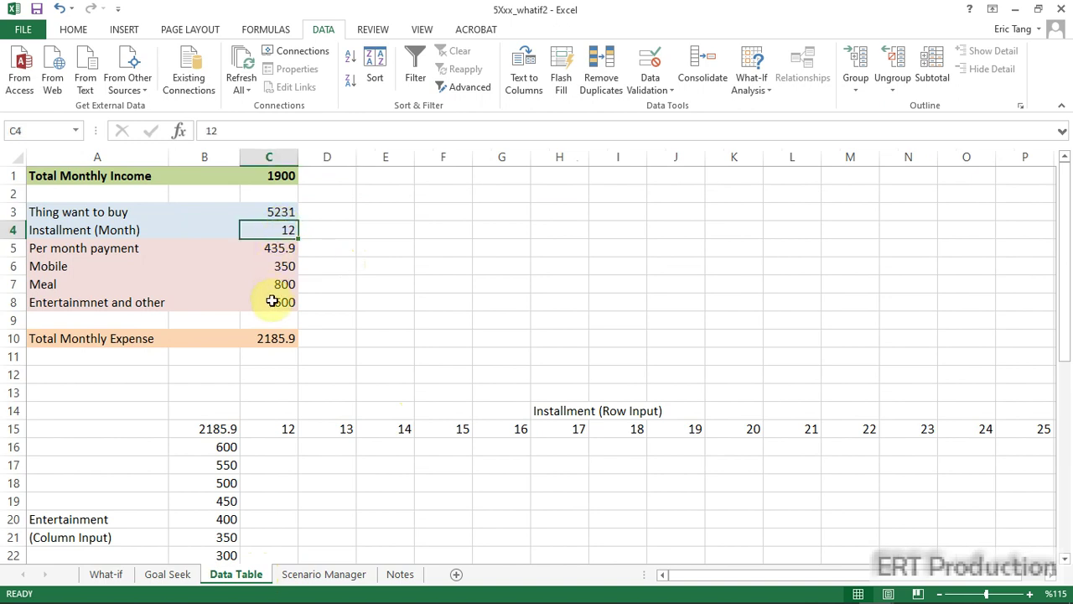
{"action": "left_click", "coordinate": [73, 29]}
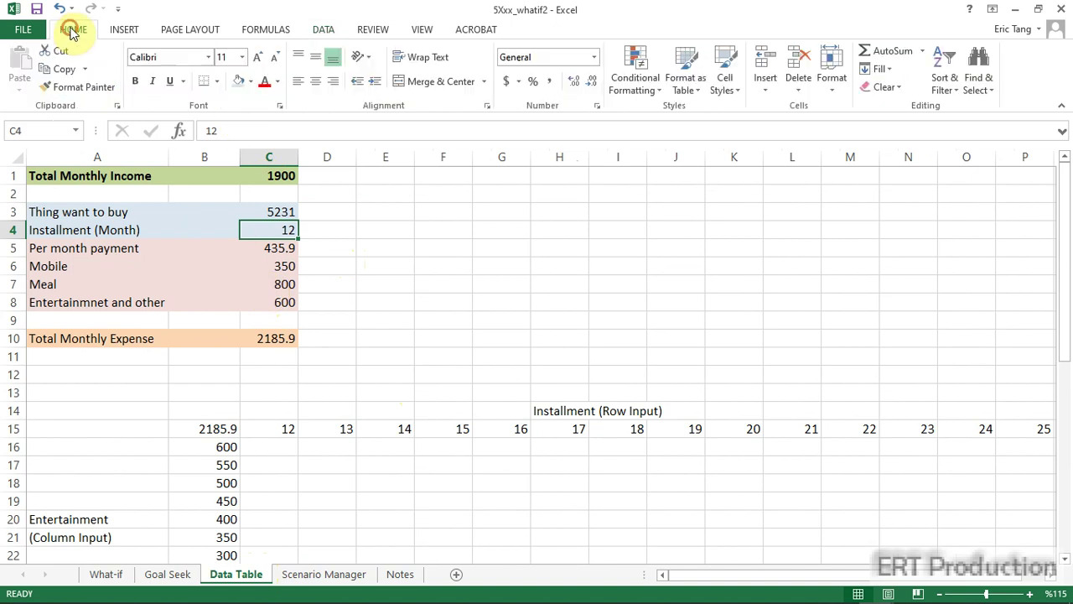
{"action": "left_click", "coordinate": [249, 82]}
{"action": "left_click", "coordinate": [278, 204]}
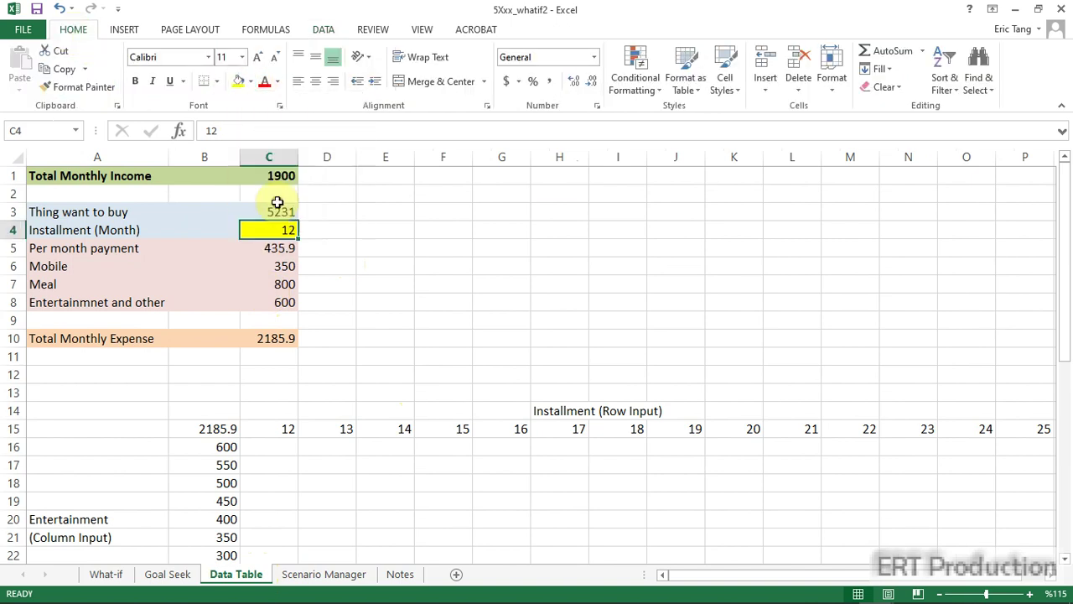
{"action": "left_click", "coordinate": [270, 302]}
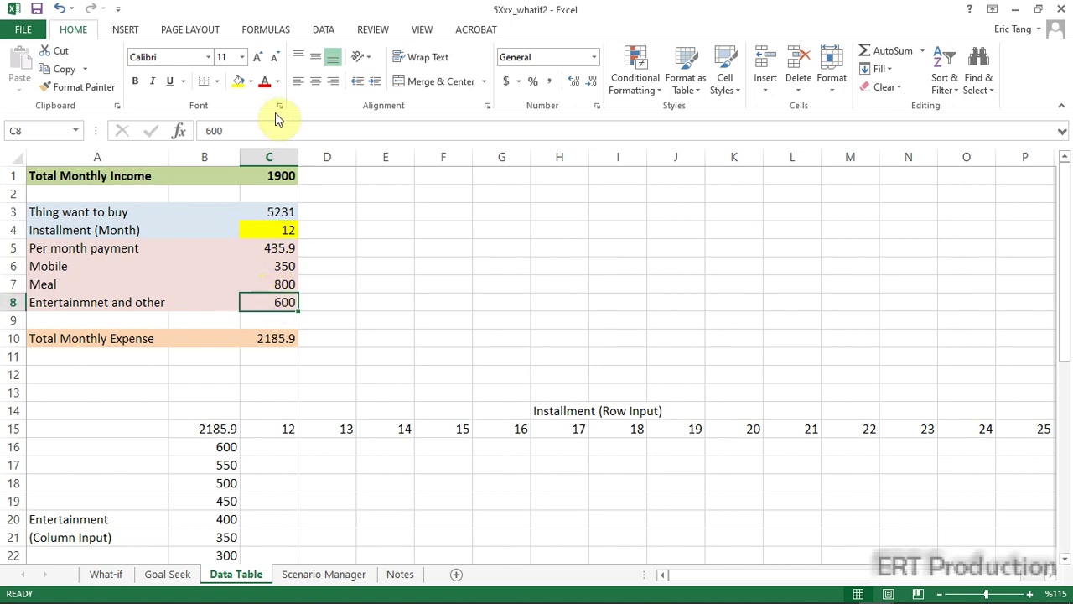
{"action": "left_click", "coordinate": [239, 81]}
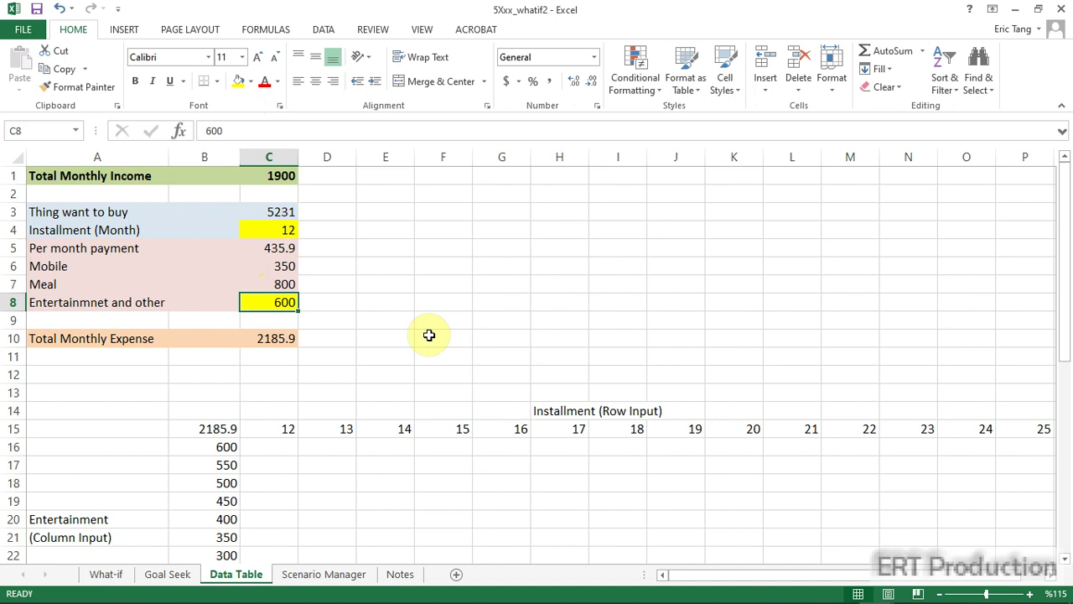
{"action": "left_click", "coordinate": [282, 230]}
{"action": "left_click", "coordinate": [277, 301]}
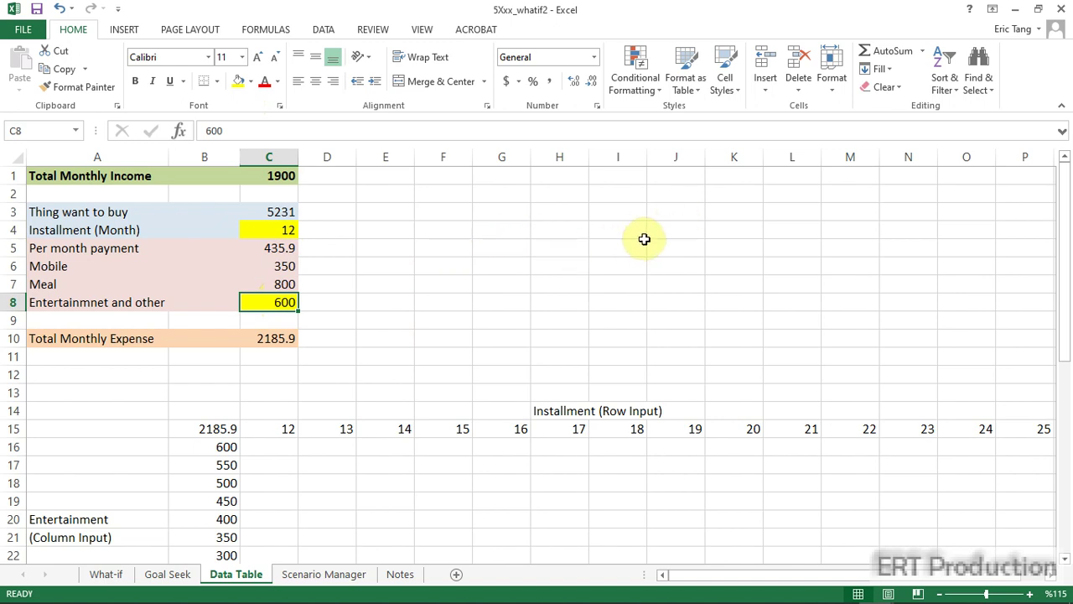
{"action": "scroll", "coordinate": [642, 237], "scroll_direction": "down", "scroll_amount": 1}
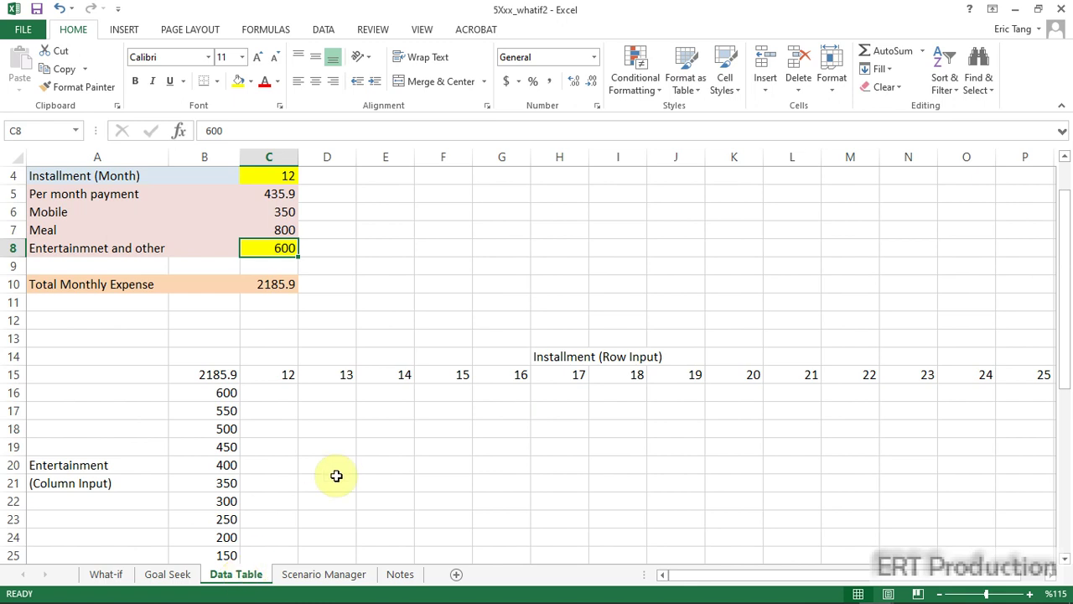
Fill the installment values 12–25 in C15:P15 yellow
{"action": "scroll", "coordinate": [364, 431], "scroll_direction": "down", "scroll_amount": 1}
{"action": "scroll", "coordinate": [364, 431], "scroll_direction": "up", "scroll_amount": 1}
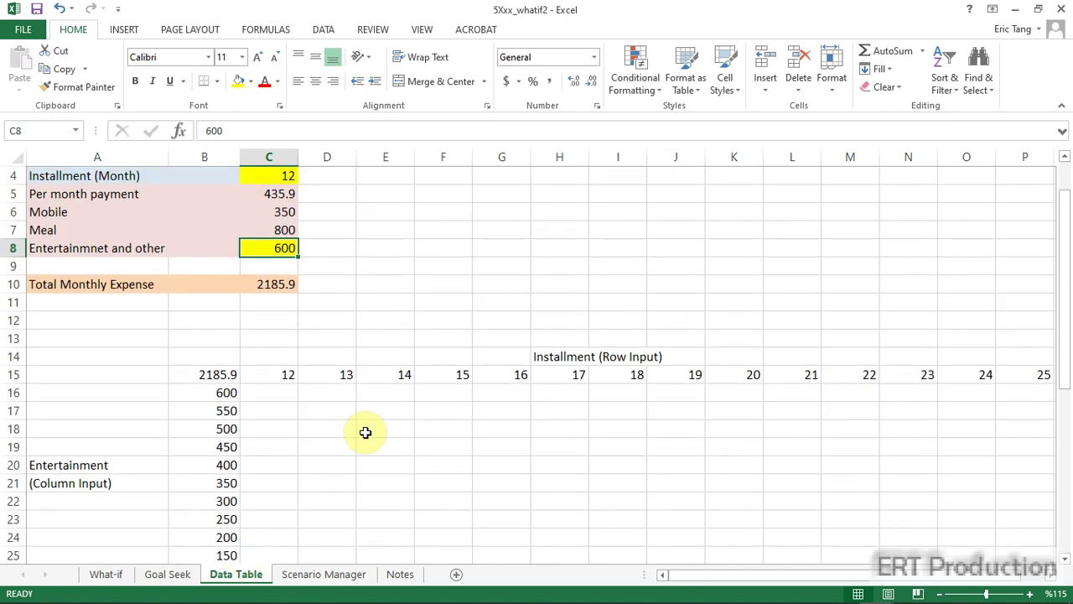
{"action": "scroll", "coordinate": [366, 432], "scroll_direction": "down", "scroll_amount": 2}
{"action": "left_click_drag", "start_coordinate": [216, 268], "coordinate": [1032, 494]}
{"action": "left_click", "coordinate": [321, 303]}
{"action": "scroll", "coordinate": [287, 316], "scroll_direction": "up", "scroll_amount": 1}
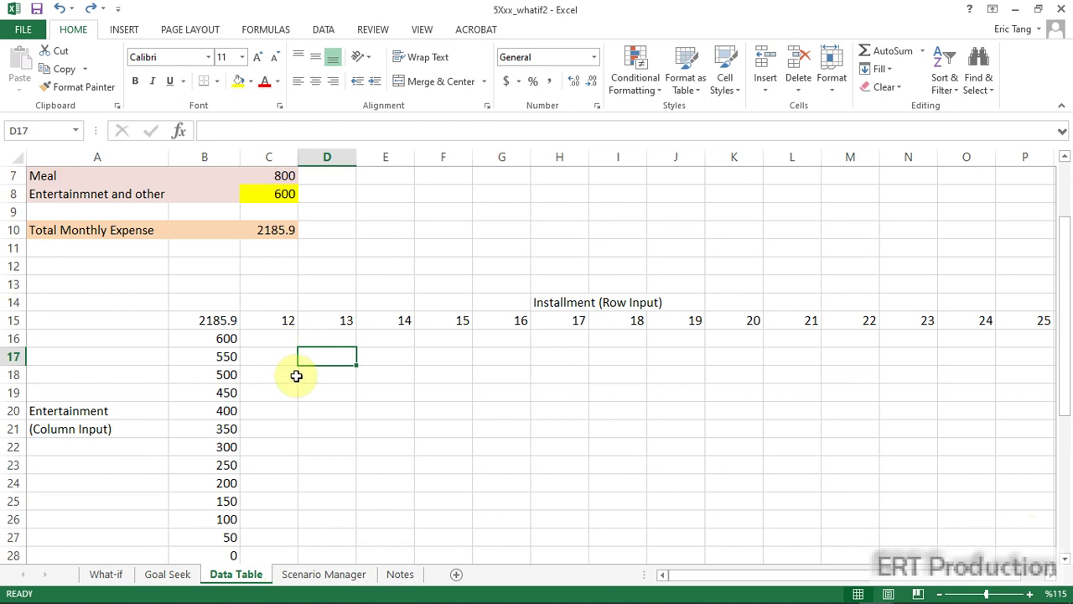
{"action": "scroll", "coordinate": [316, 347], "scroll_direction": "up", "scroll_amount": 2}
{"action": "scroll", "coordinate": [330, 352], "scroll_direction": "down", "scroll_amount": 1}
{"action": "scroll", "coordinate": [269, 267], "scroll_direction": "up", "scroll_amount": 1}
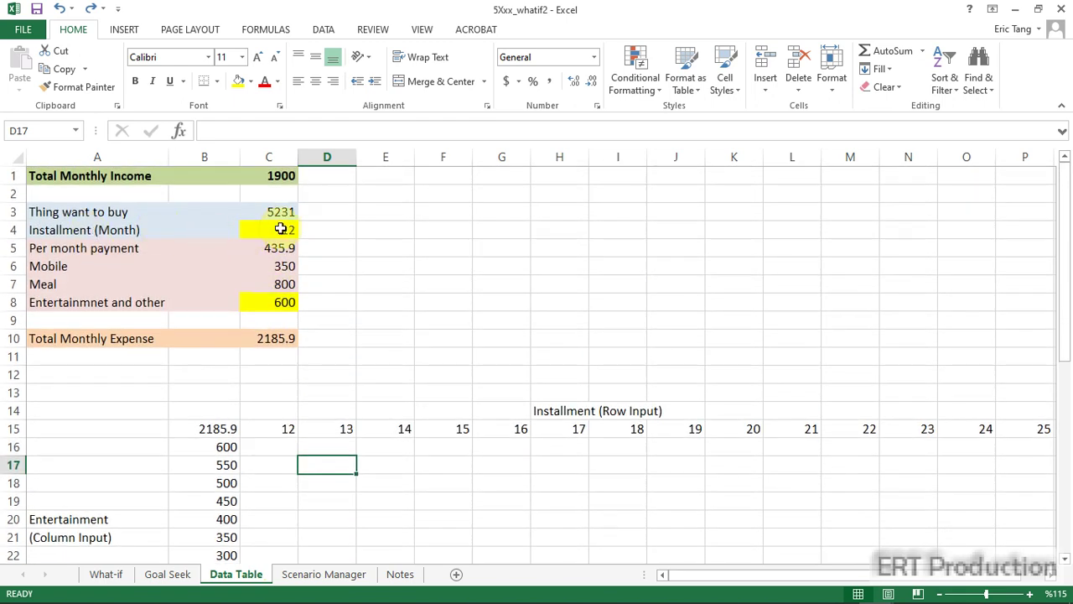
{"action": "left_click", "coordinate": [281, 229]}
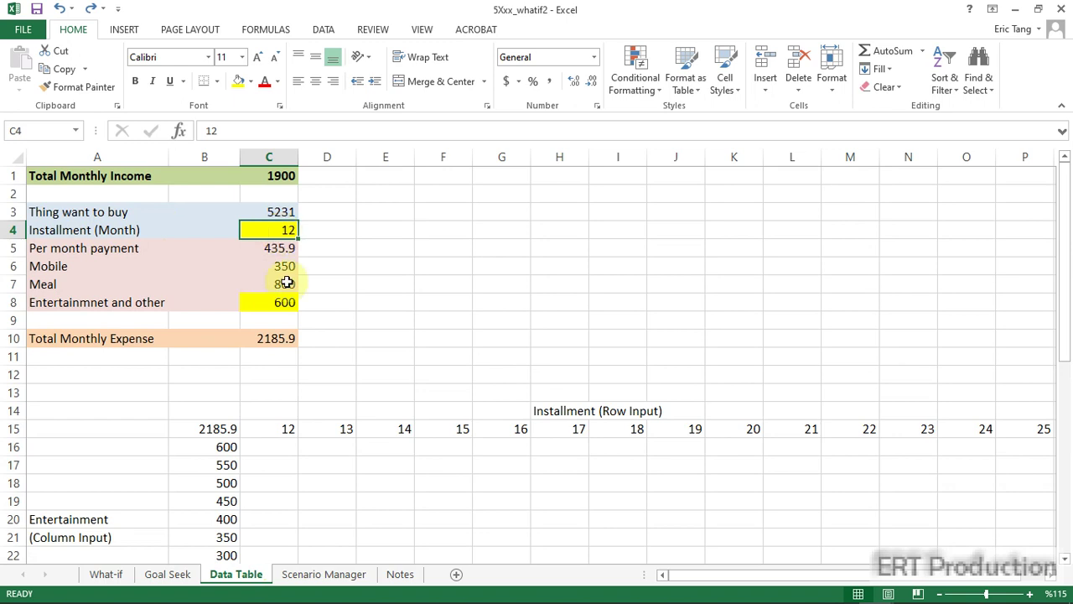
{"action": "left_click_drag", "start_coordinate": [267, 429], "coordinate": [810, 432]}
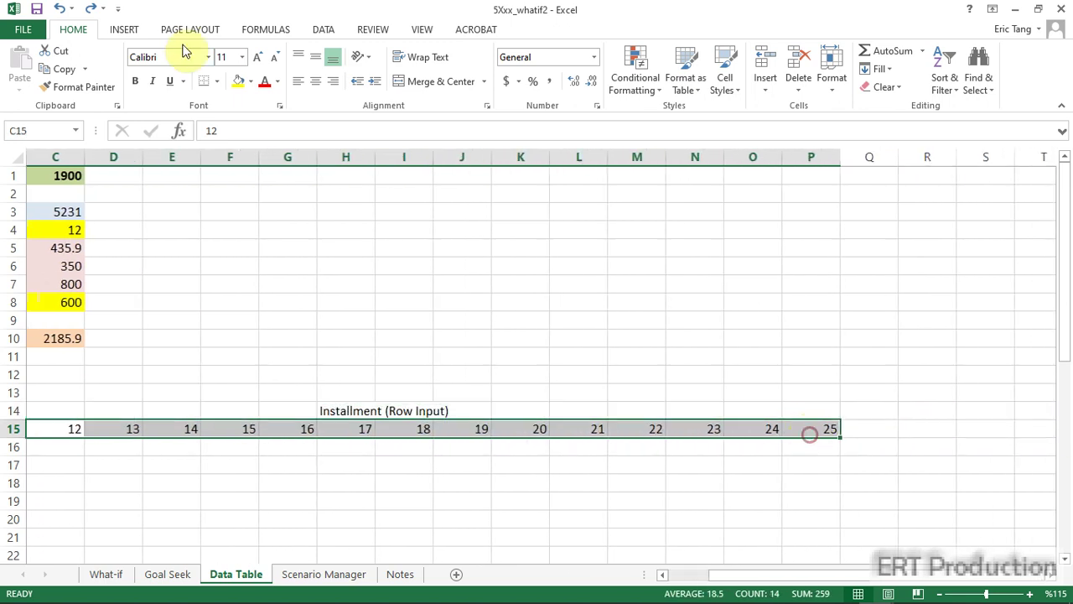
{"action": "left_click", "coordinate": [240, 84]}
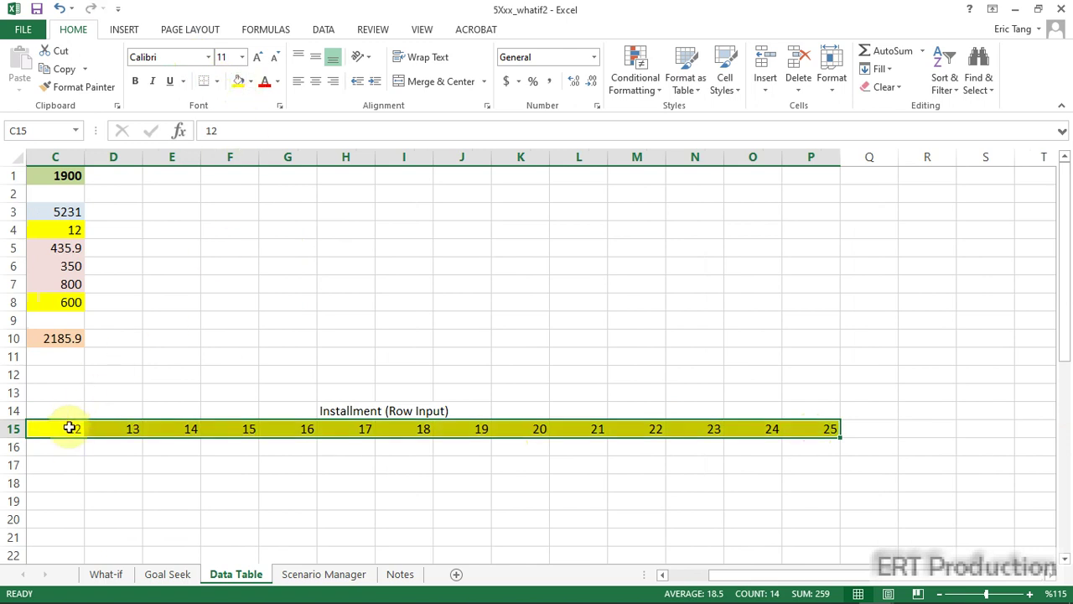
{"action": "left_click_drag", "start_coordinate": [60, 431], "coordinate": [831, 431]}
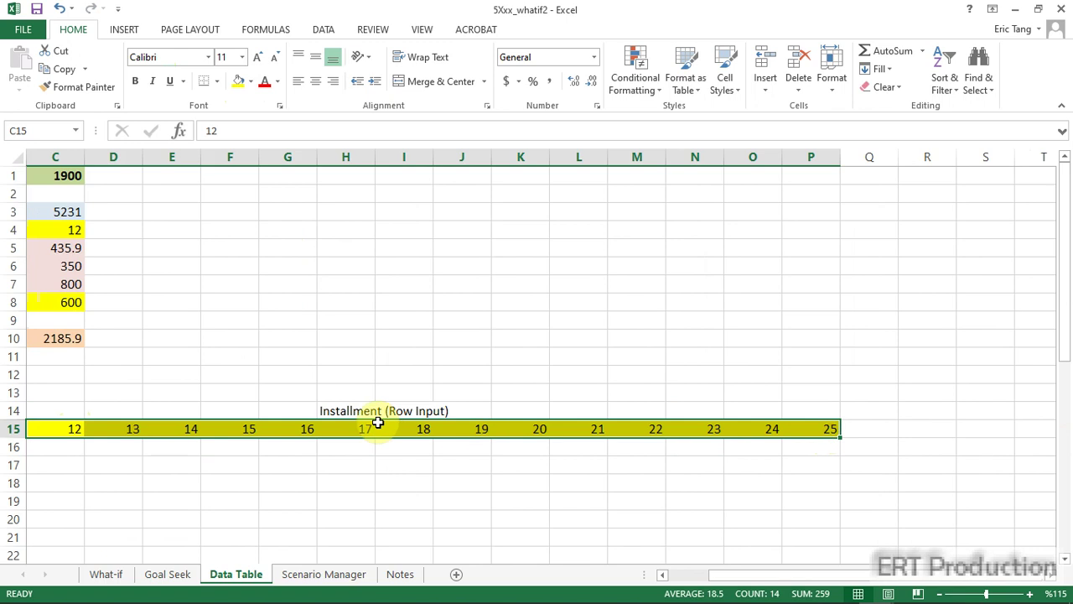
{"action": "key", "text": "Left"}
{"action": "key", "text": "Left"}
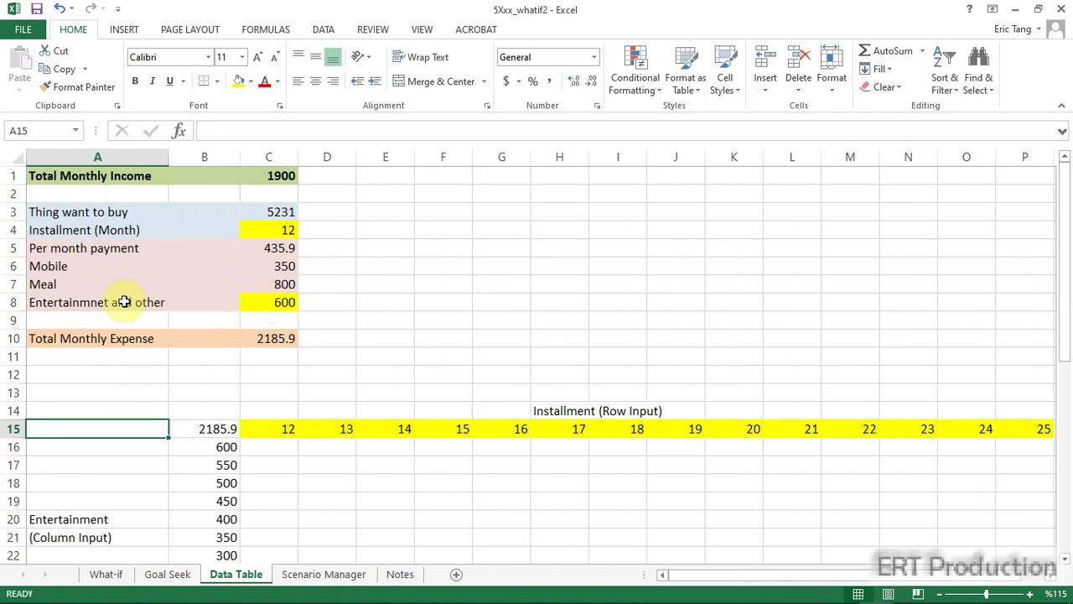
Fill the entertainment values 600–0 in B16:B28 yellow
{"action": "left_click", "coordinate": [264, 304]}
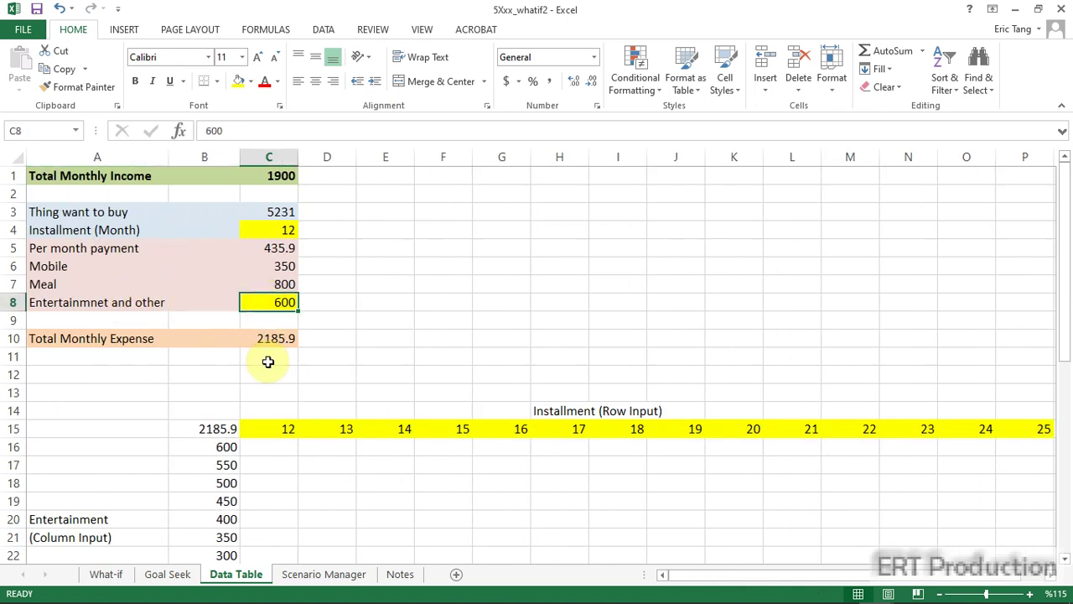
{"action": "scroll", "coordinate": [271, 359], "scroll_direction": "down", "scroll_amount": 2}
{"action": "left_click_drag", "start_coordinate": [220, 341], "coordinate": [202, 502]}
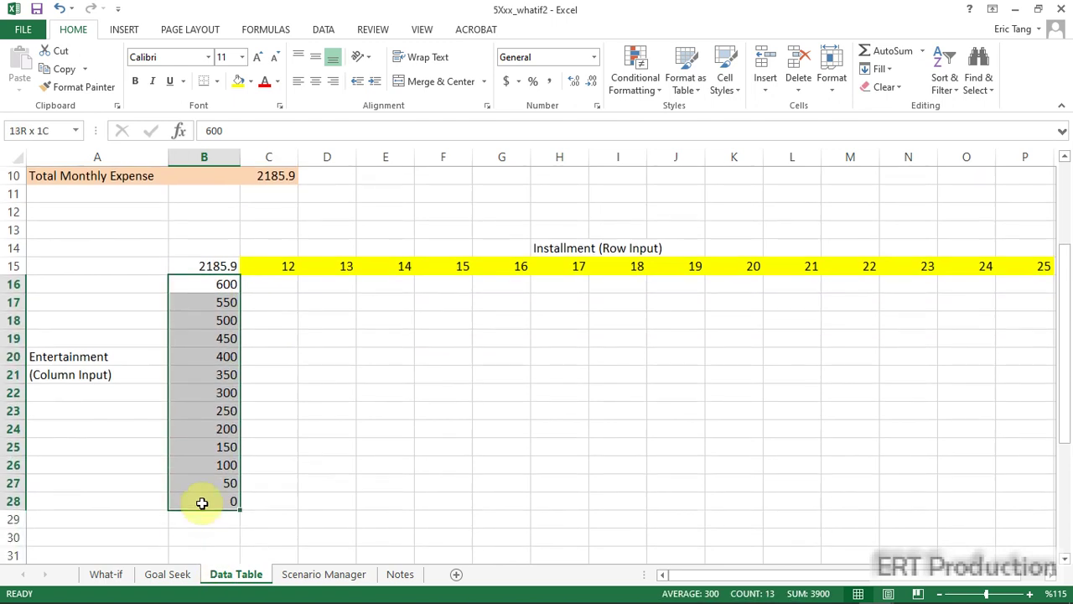
{"action": "left_click", "coordinate": [238, 84]}
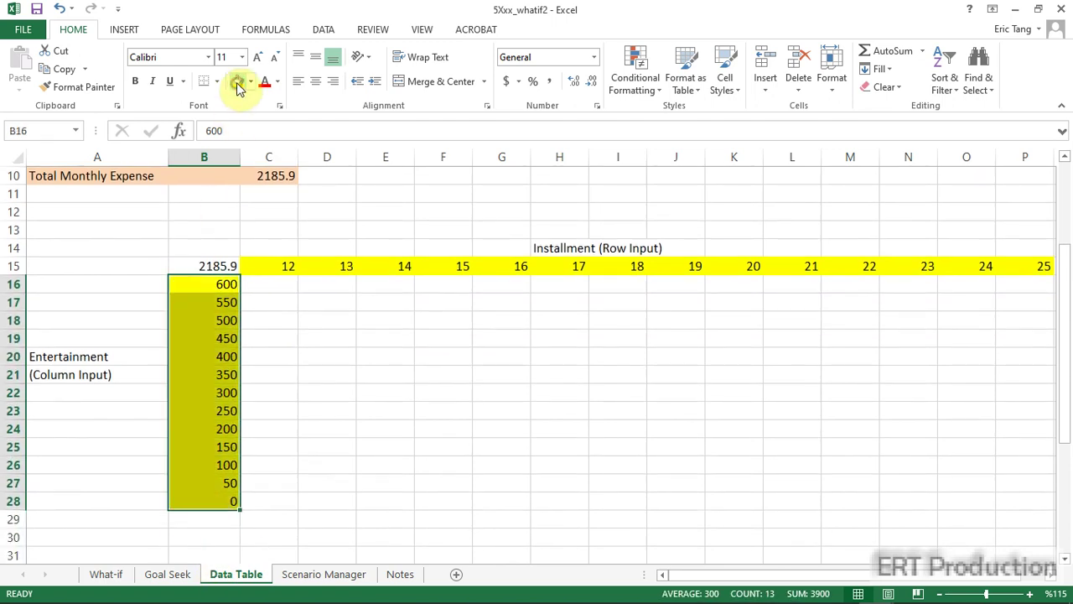
{"action": "scroll", "coordinate": [247, 355], "scroll_direction": "up", "scroll_amount": 2}
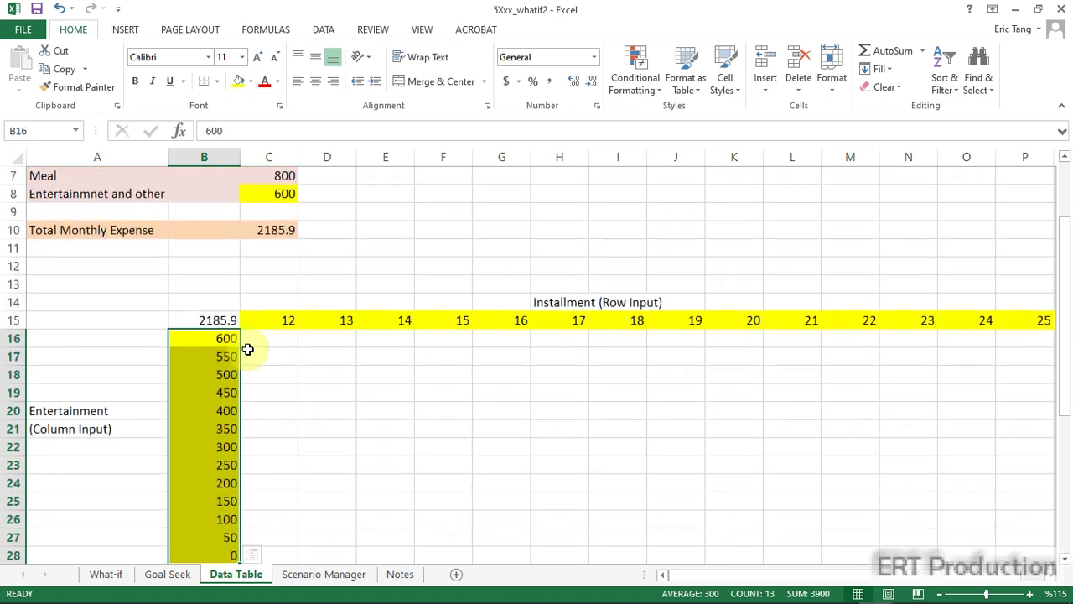
{"action": "scroll", "coordinate": [245, 356], "scroll_direction": "down", "scroll_amount": 1}
{"action": "left_click_drag", "start_coordinate": [226, 341], "coordinate": [195, 496]}
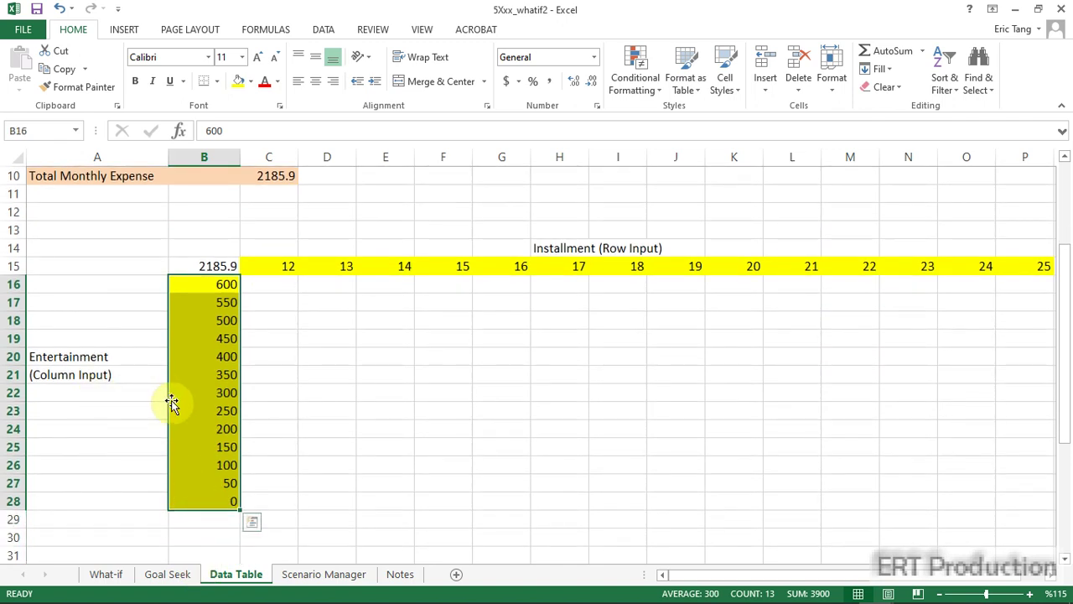
{"action": "scroll", "coordinate": [185, 399], "scroll_direction": "up", "scroll_amount": 3}
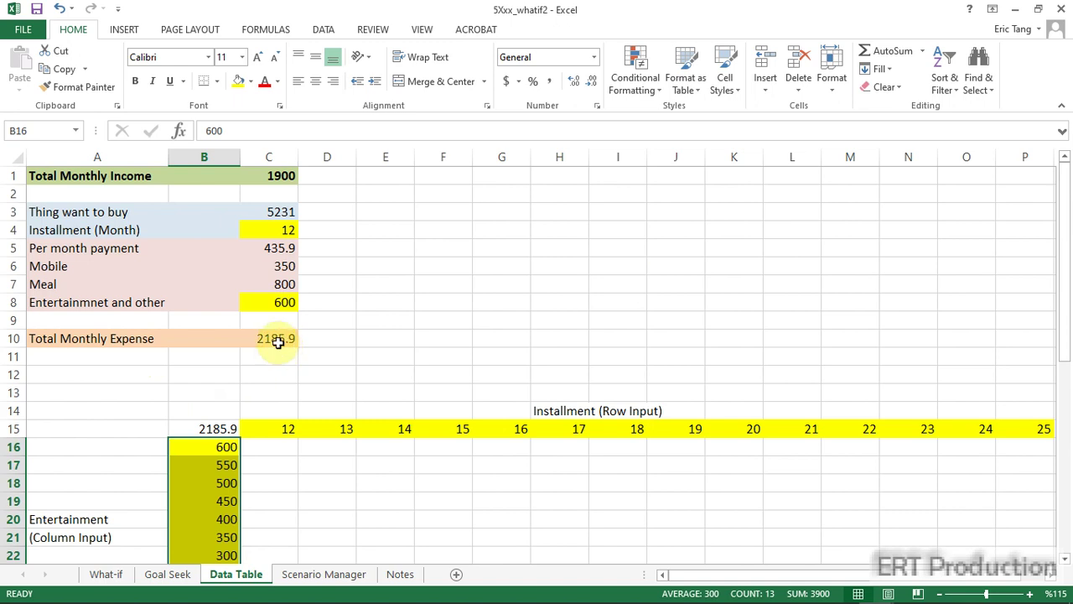
Enter =C10 in corner cell B15, showing 2185.9, and select B15:P28
{"action": "left_click", "coordinate": [279, 337]}
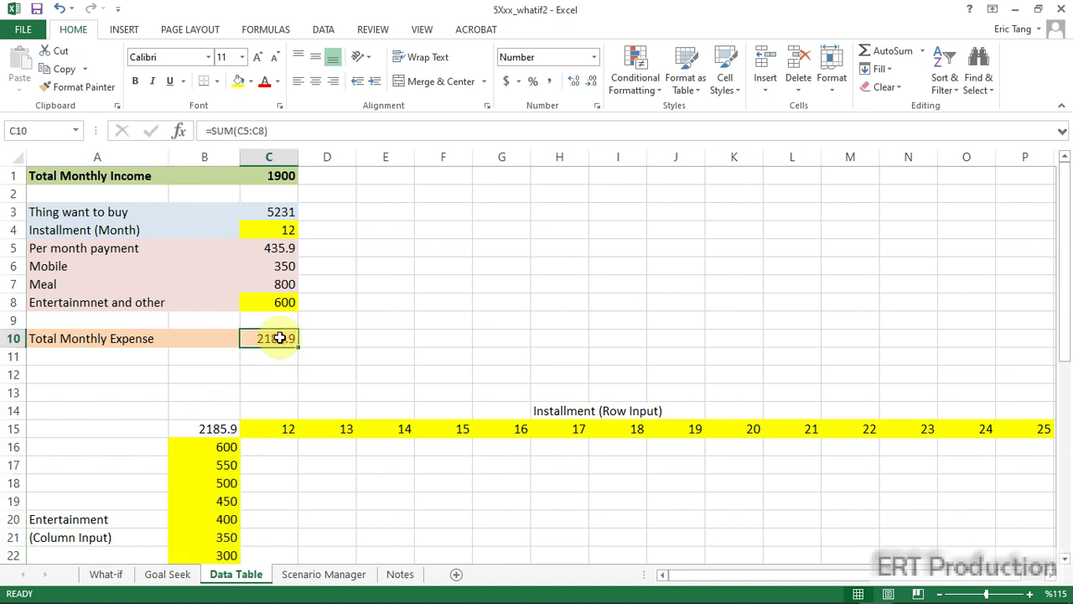
{"action": "left_click", "coordinate": [219, 429]}
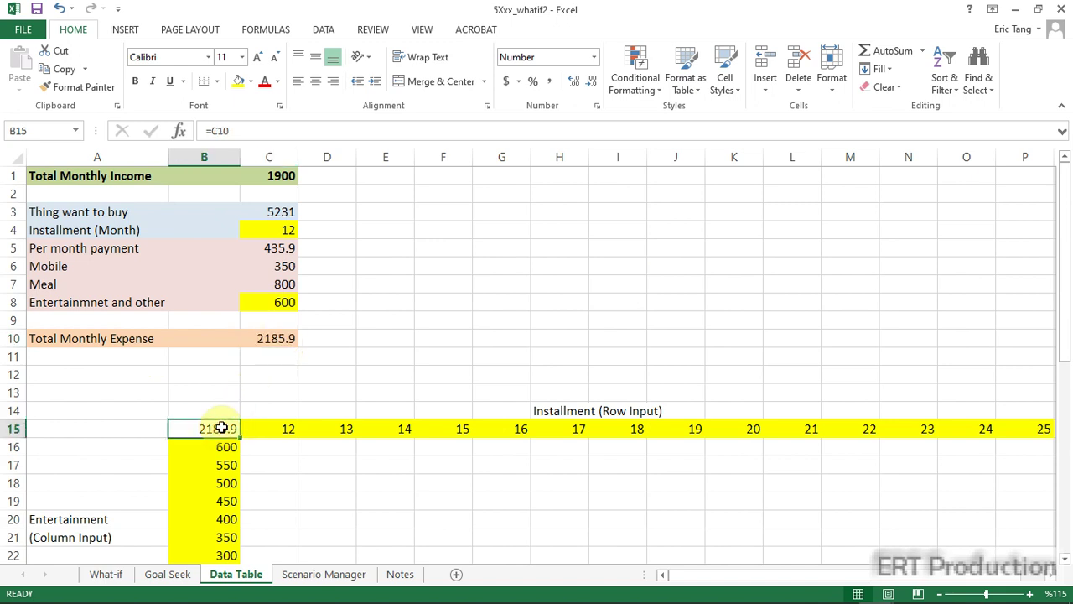
{"action": "type", "text": "="}
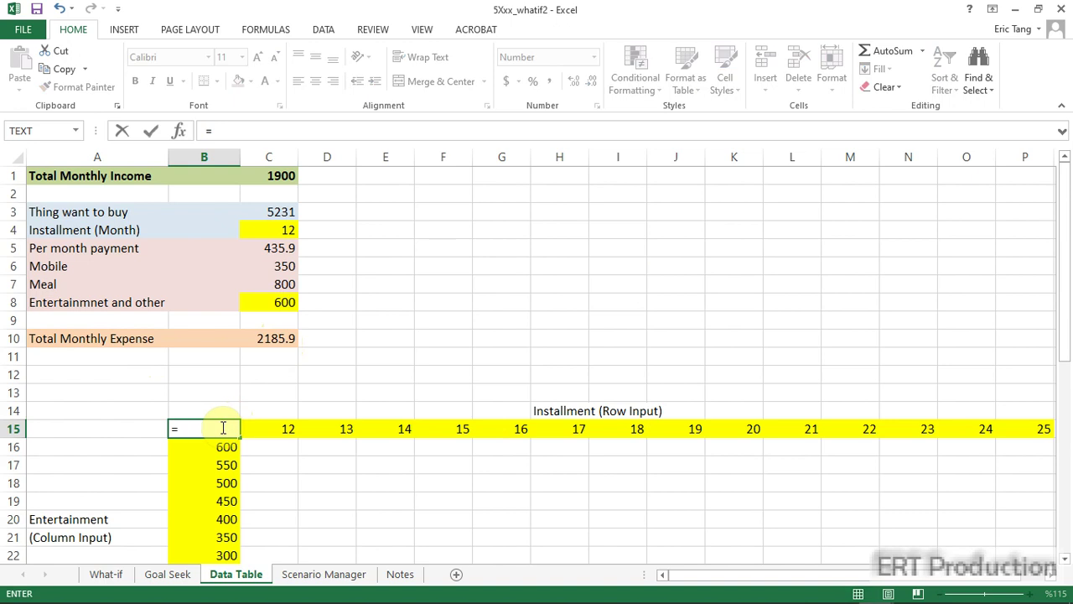
{"action": "left_click", "coordinate": [277, 341]}
{"action": "key", "text": "Return"}
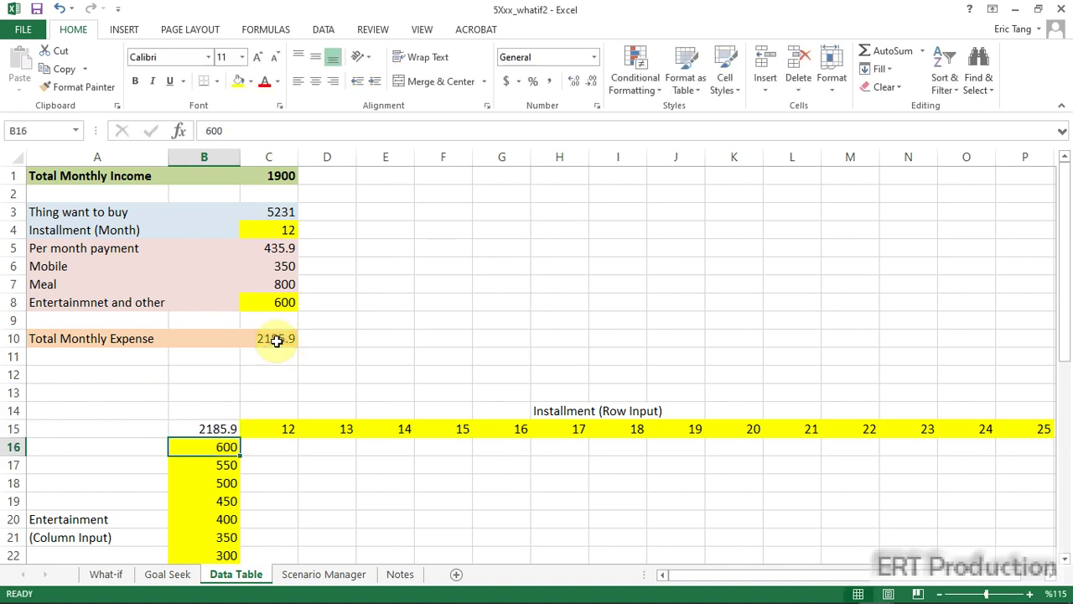
{"action": "left_click", "coordinate": [211, 428]}
{"action": "scroll", "coordinate": [211, 428], "scroll_direction": "down", "scroll_amount": 3}
{"action": "left_click_drag", "start_coordinate": [139, 319], "coordinate": [623, 468]}
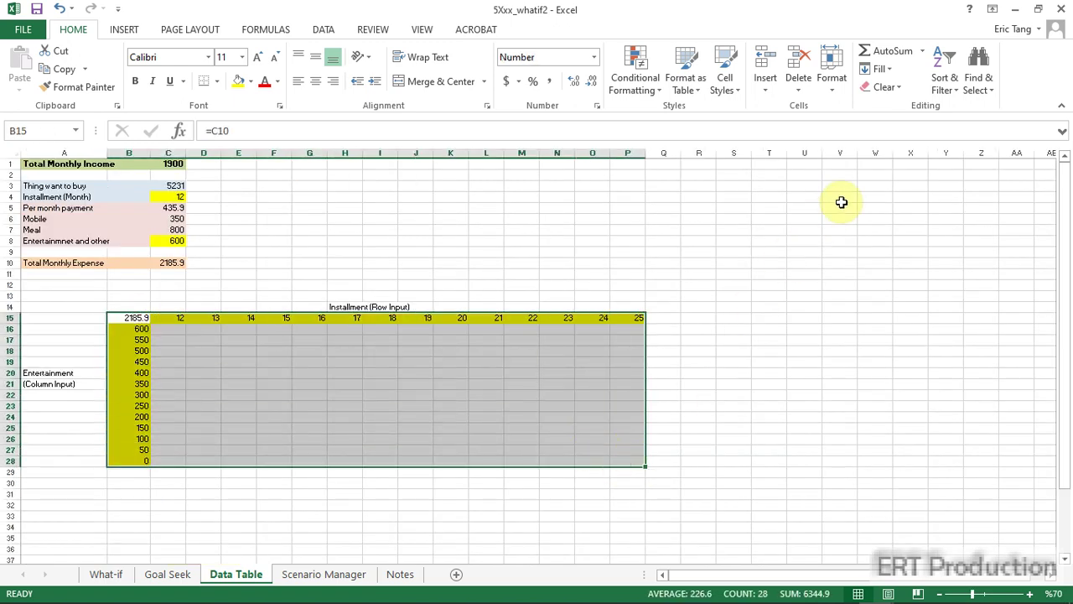
Create a Data Table with row input cell $C$4 and column input cell $C$8
{"action": "left_click", "coordinate": [327, 32]}
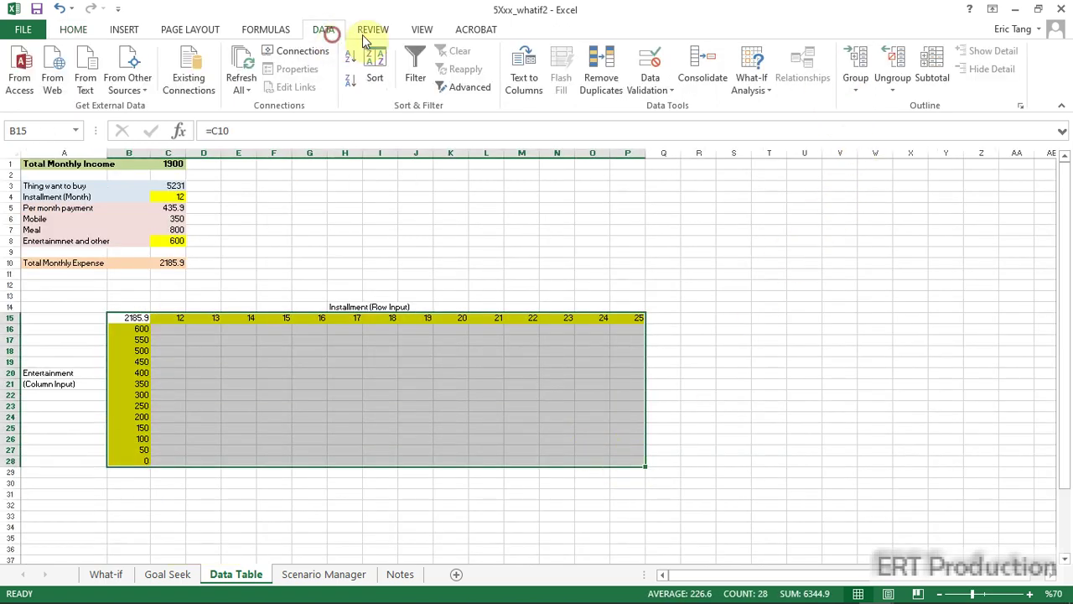
{"action": "left_click", "coordinate": [759, 92]}
{"action": "left_click", "coordinate": [777, 148]}
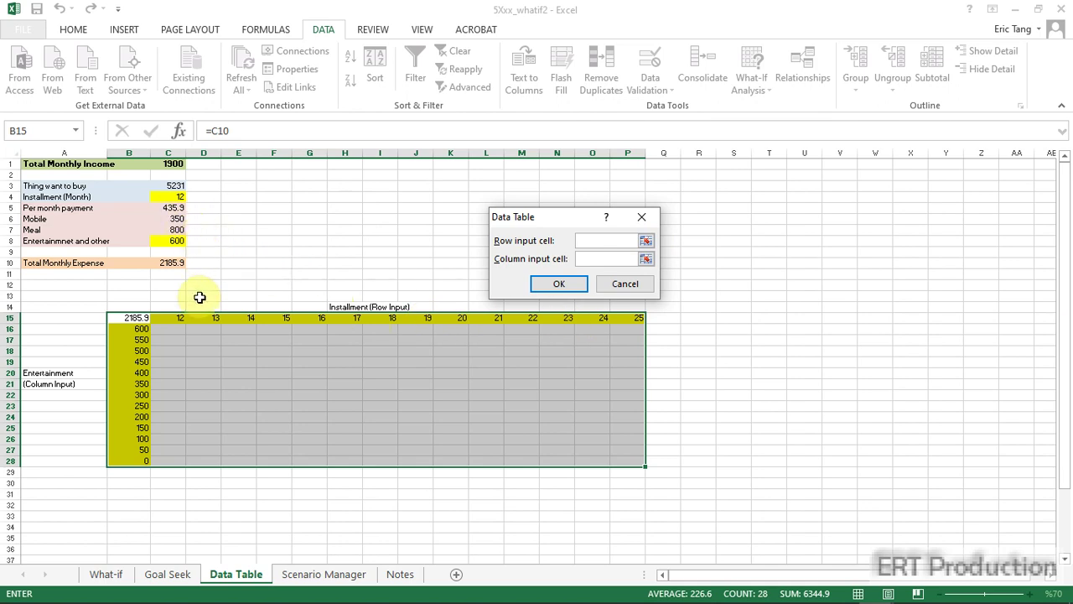
{"action": "left_click", "coordinate": [169, 197]}
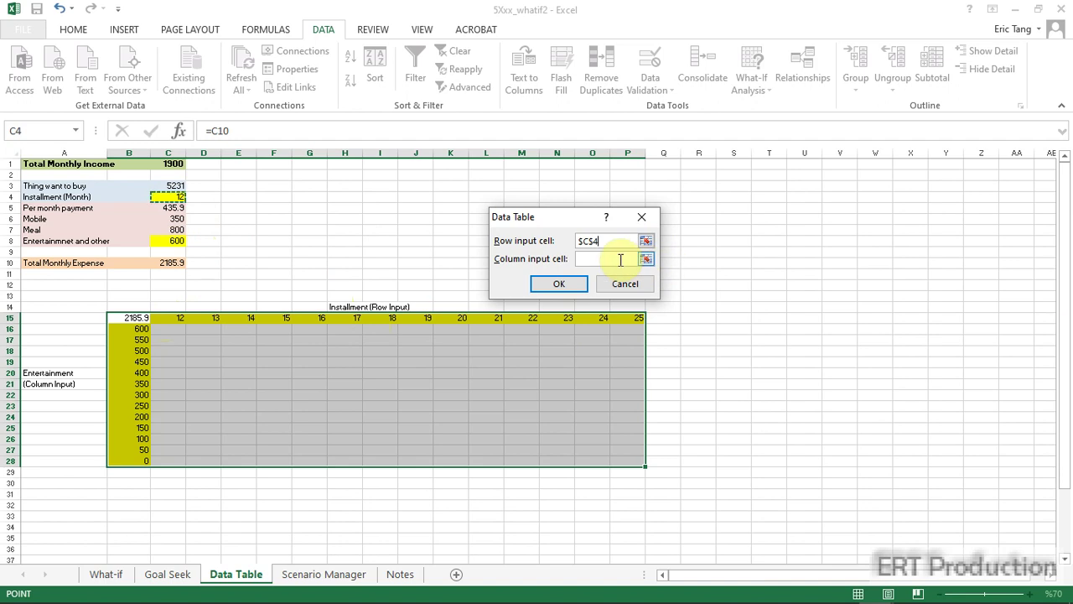
{"action": "left_click", "coordinate": [620, 259]}
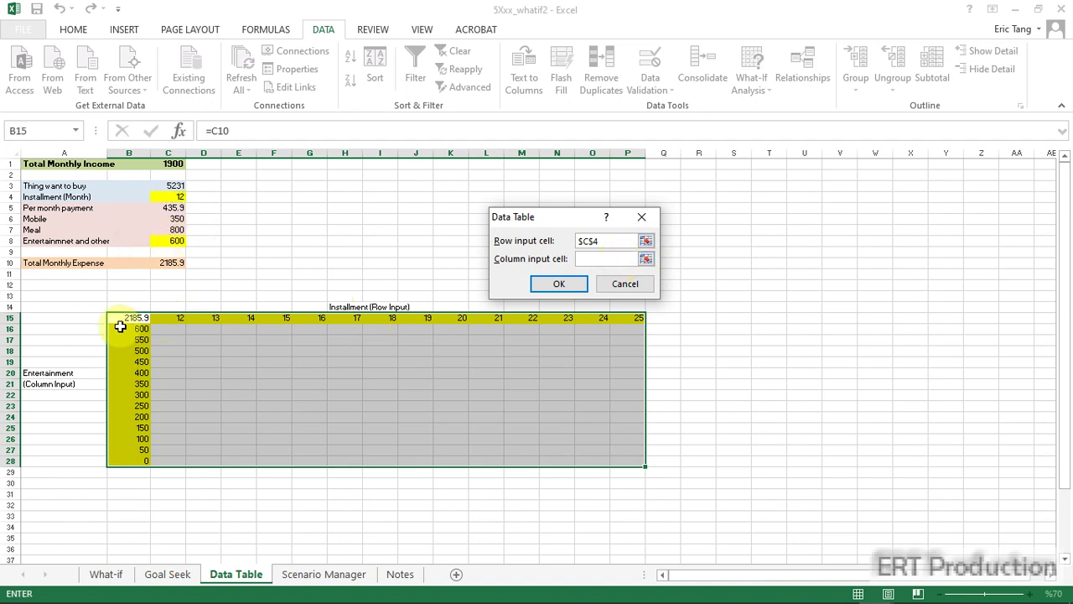
{"action": "left_click", "coordinate": [170, 241]}
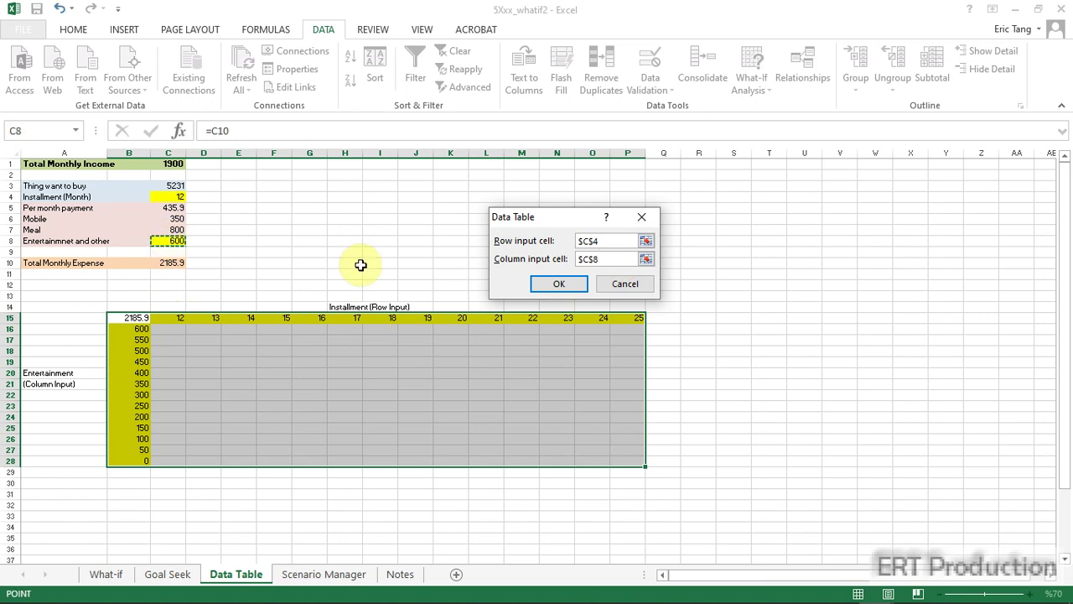
{"action": "left_click", "coordinate": [564, 283]}
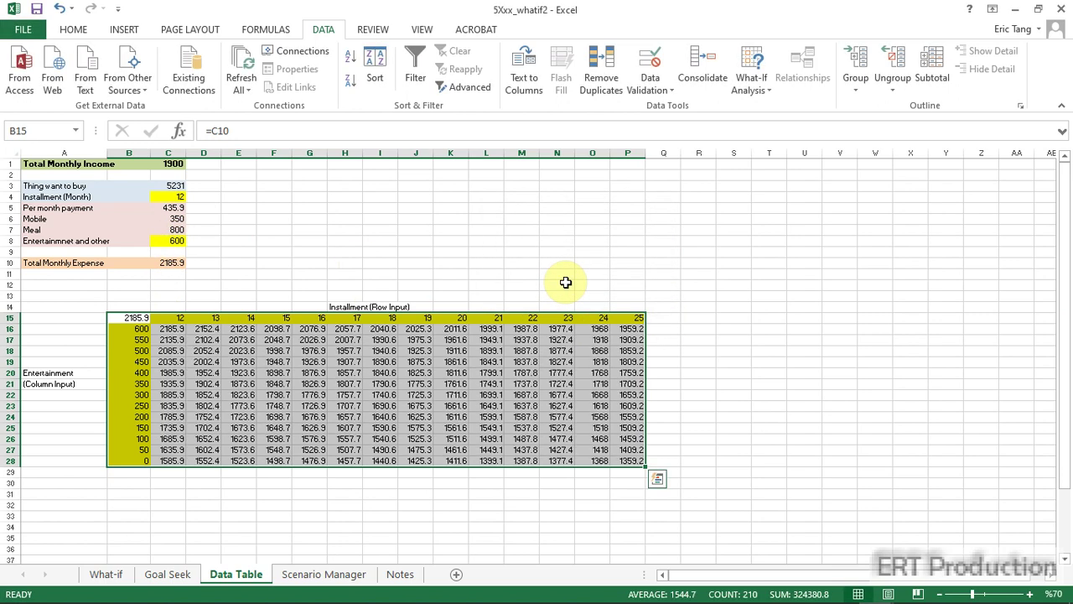
Highlight the table's expense results below 1900 with a Less Than conditional formatting rule
{"action": "left_click", "coordinate": [177, 320]}
{"action": "left_click", "coordinate": [139, 329]}
{"action": "left_click", "coordinate": [208, 318]}
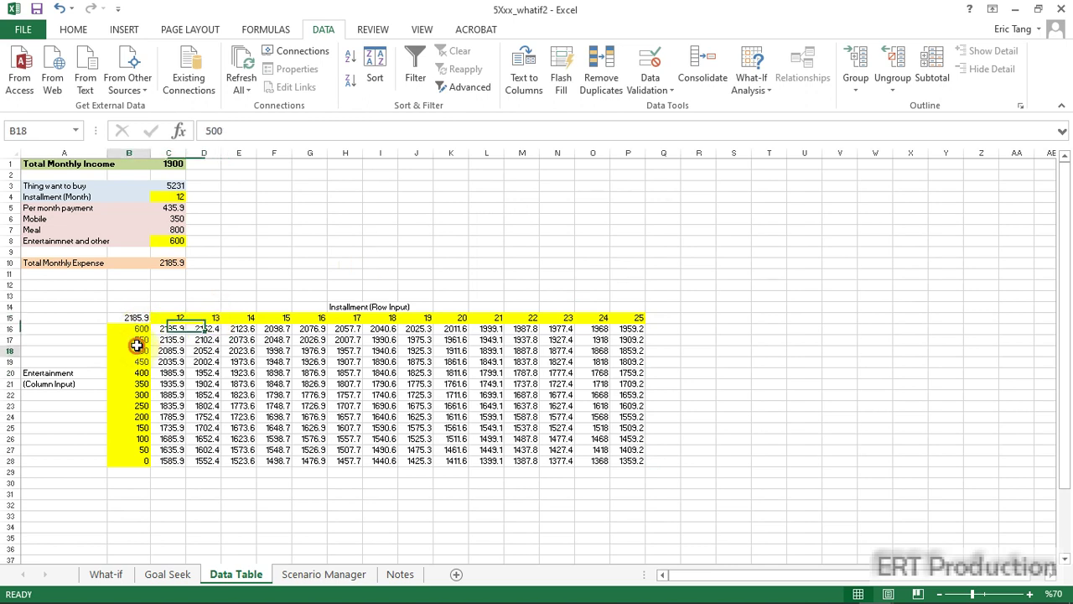
{"action": "left_click", "coordinate": [261, 318]}
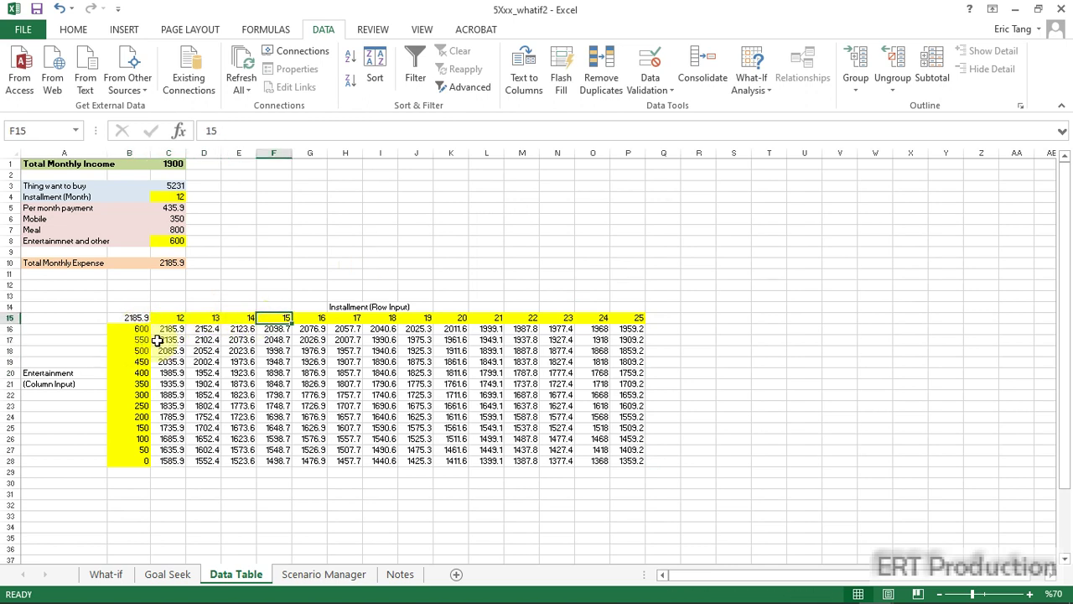
{"action": "left_click_drag", "start_coordinate": [170, 331], "coordinate": [622, 459]}
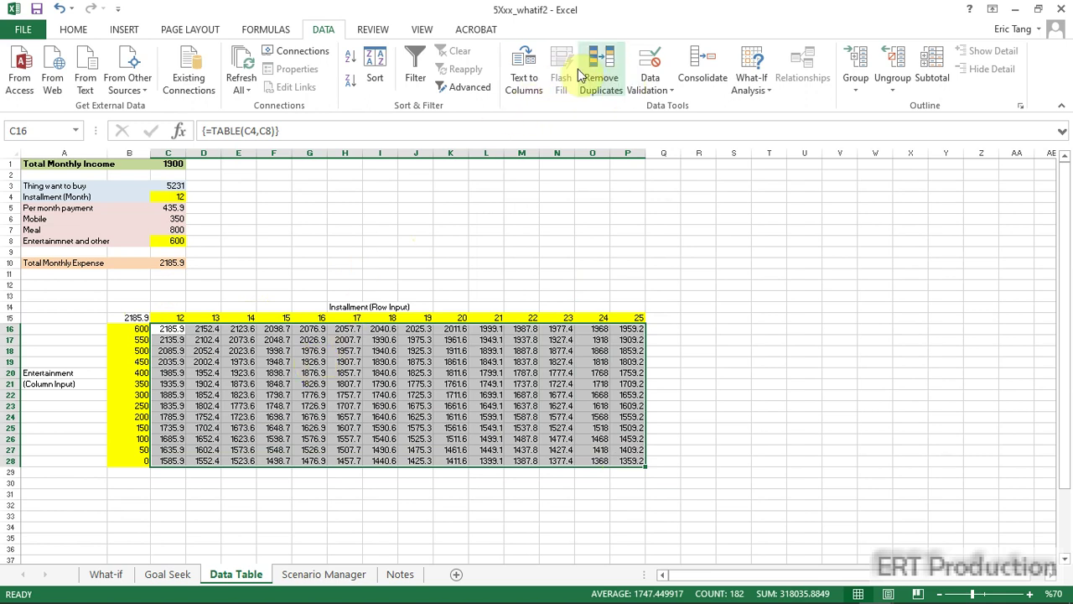
{"action": "left_click", "coordinate": [72, 31]}
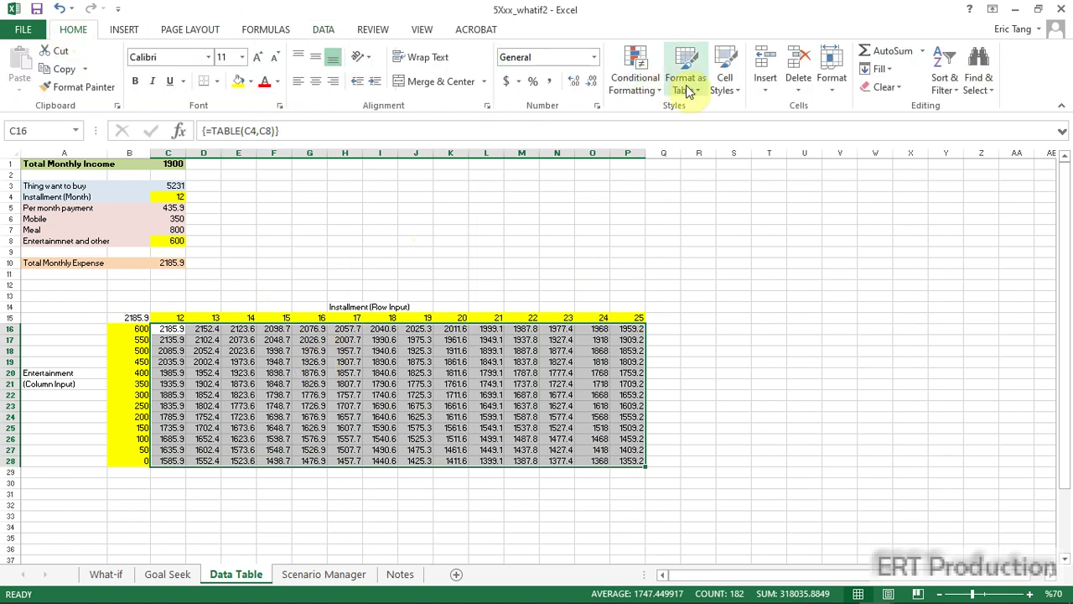
{"action": "left_click", "coordinate": [640, 75]}
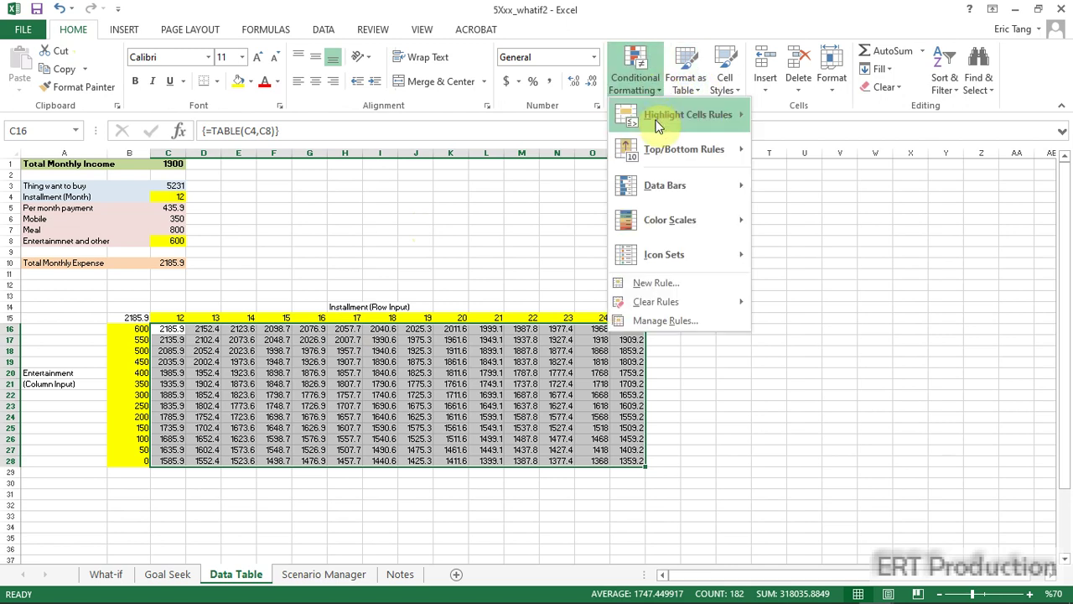
{"action": "mouse_move", "coordinate": [658, 125]}
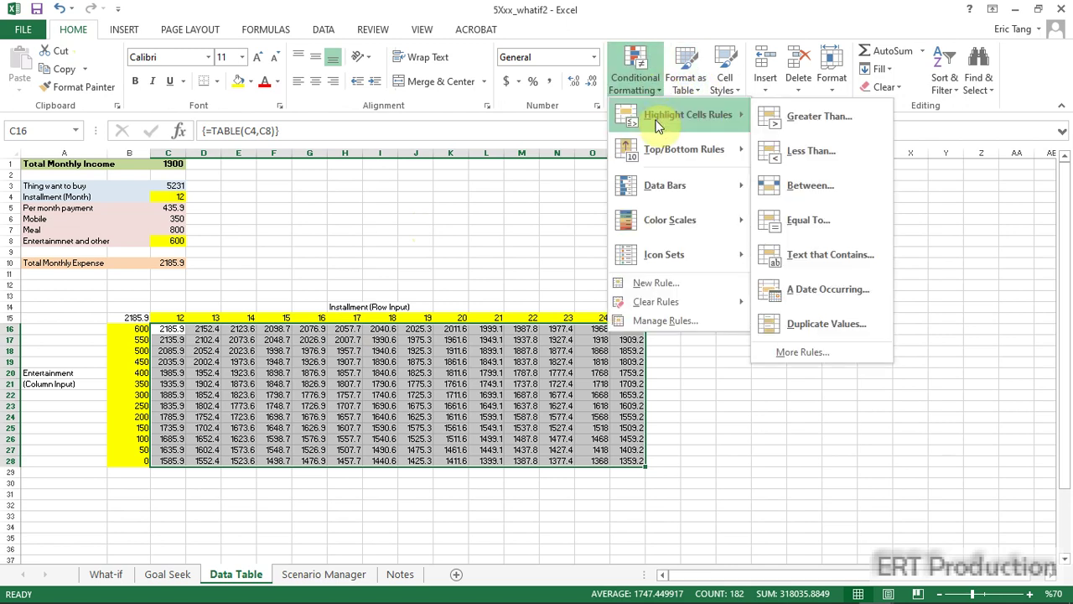
{"action": "left_click", "coordinate": [804, 148]}
{"action": "type", "text": "1900"}
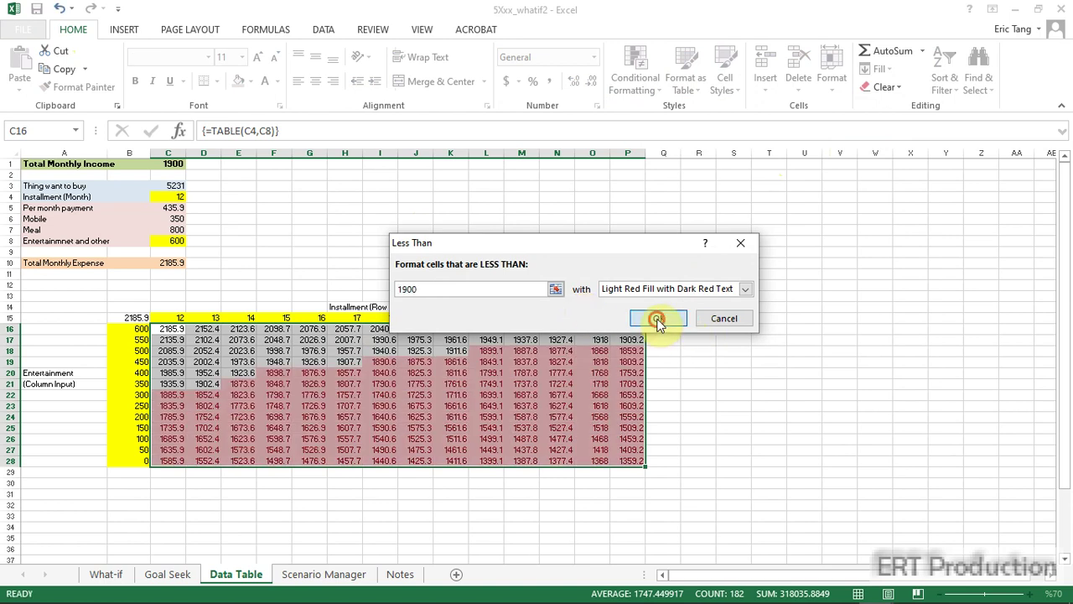
{"action": "left_click", "coordinate": [658, 319]}
{"action": "left_click", "coordinate": [450, 395]}
Inspect the table formulas in rows 18 and 20, then go to the Notes sheet
{"action": "scroll", "coordinate": [451, 395], "scroll_direction": "up", "scroll_amount": 2, "text": "ctrl"}
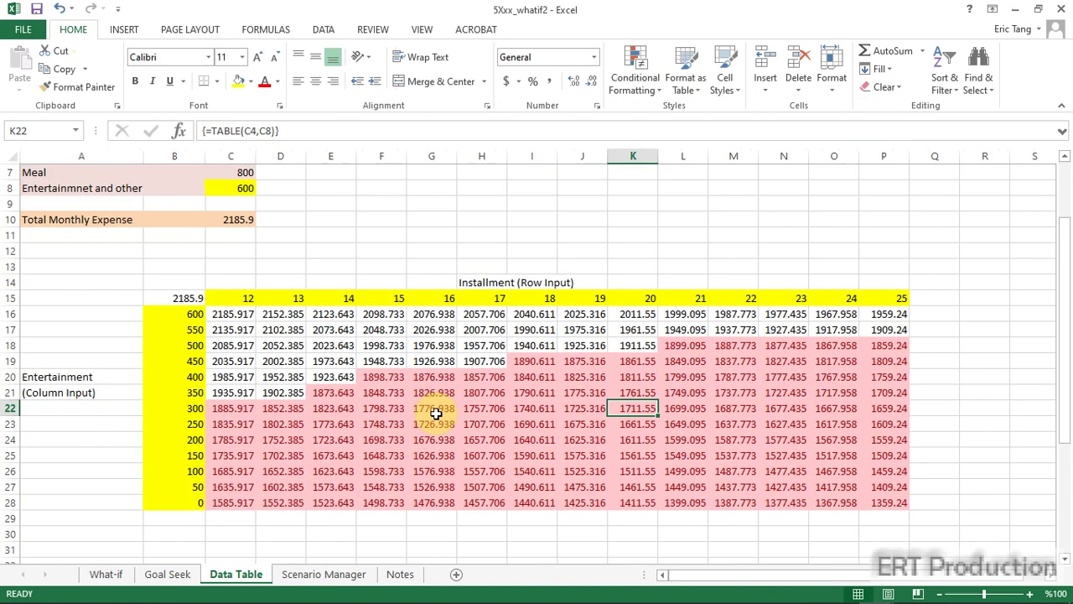
{"action": "left_click", "coordinate": [400, 376]}
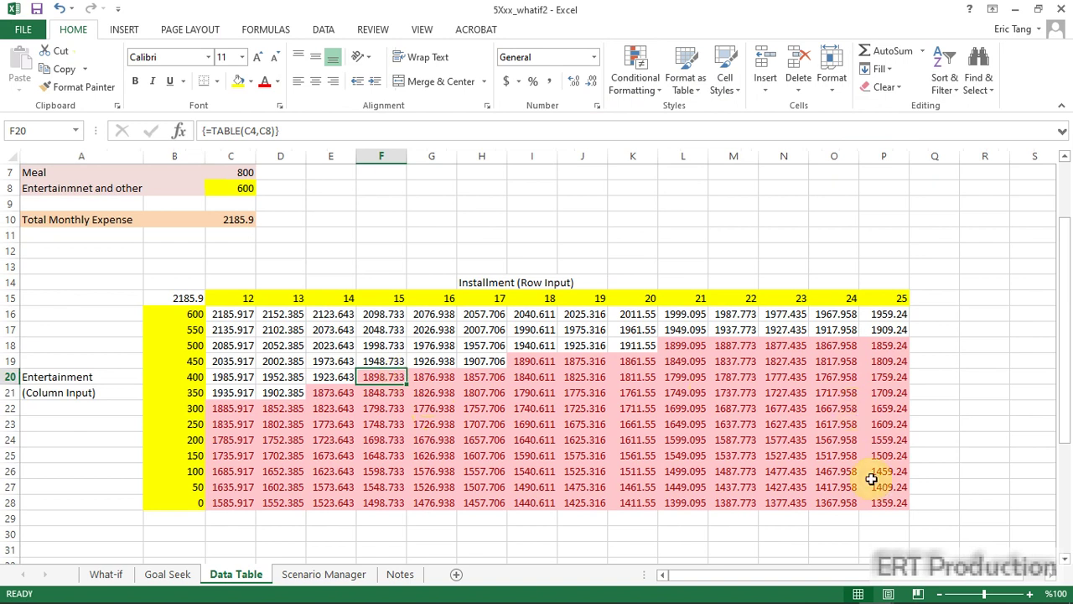
{"action": "scroll", "coordinate": [342, 377], "scroll_direction": "up", "scroll_amount": 1}
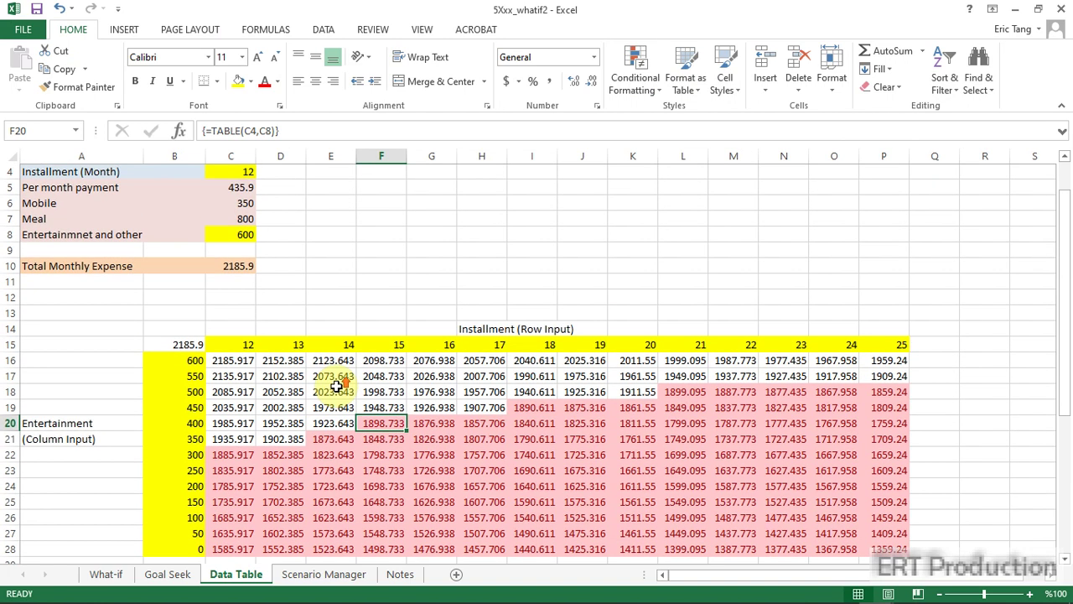
{"action": "left_click", "coordinate": [394, 347]}
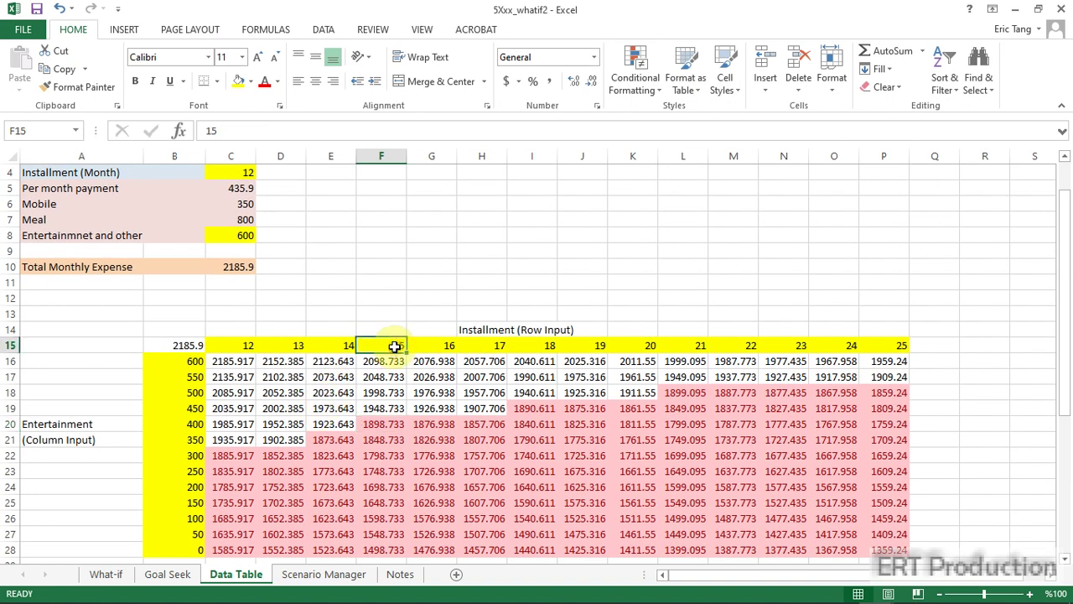
{"action": "left_click", "coordinate": [193, 426]}
{"action": "key", "text": "shift+Right"}
{"action": "key", "text": "shift+Right"}
{"action": "key", "text": "shift+Right"}
{"action": "key", "text": "shift+Right"}
{"action": "key", "text": "shift+Right"}
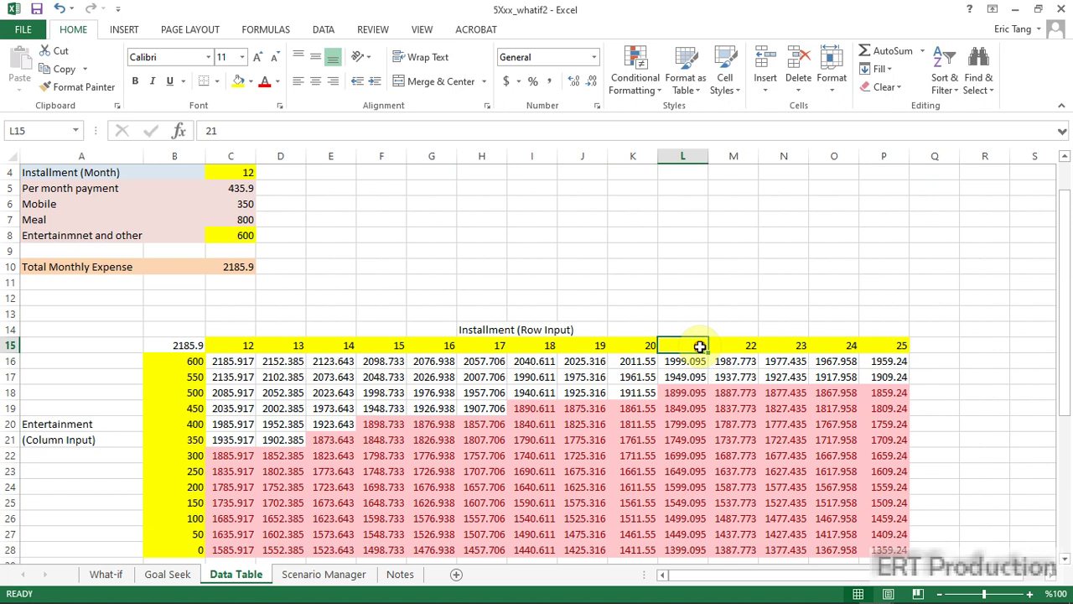
{"action": "left_click", "coordinate": [677, 391]}
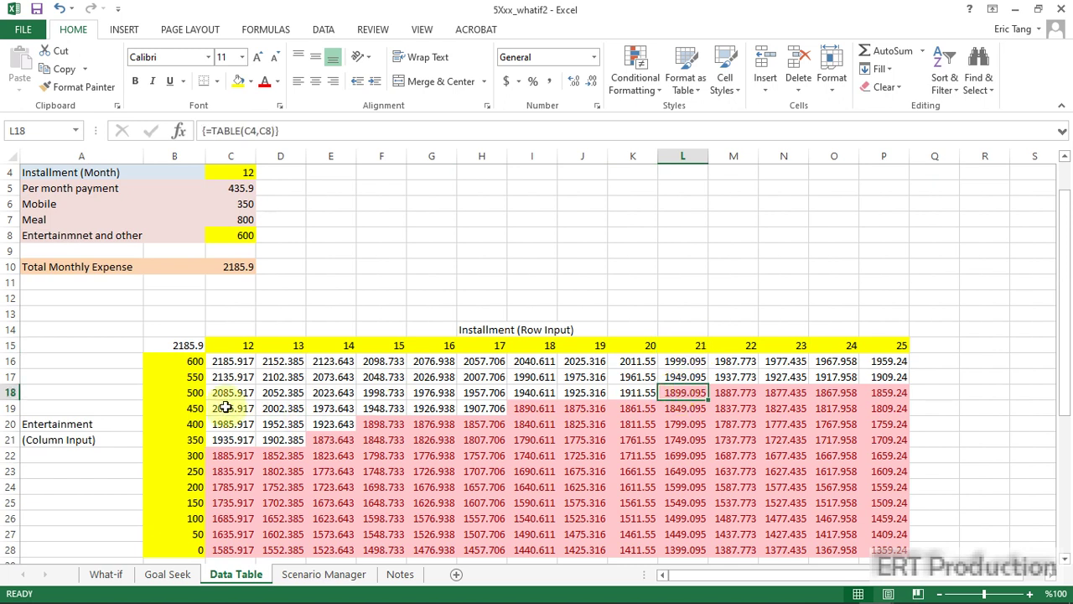
{"action": "left_click", "coordinate": [190, 393]}
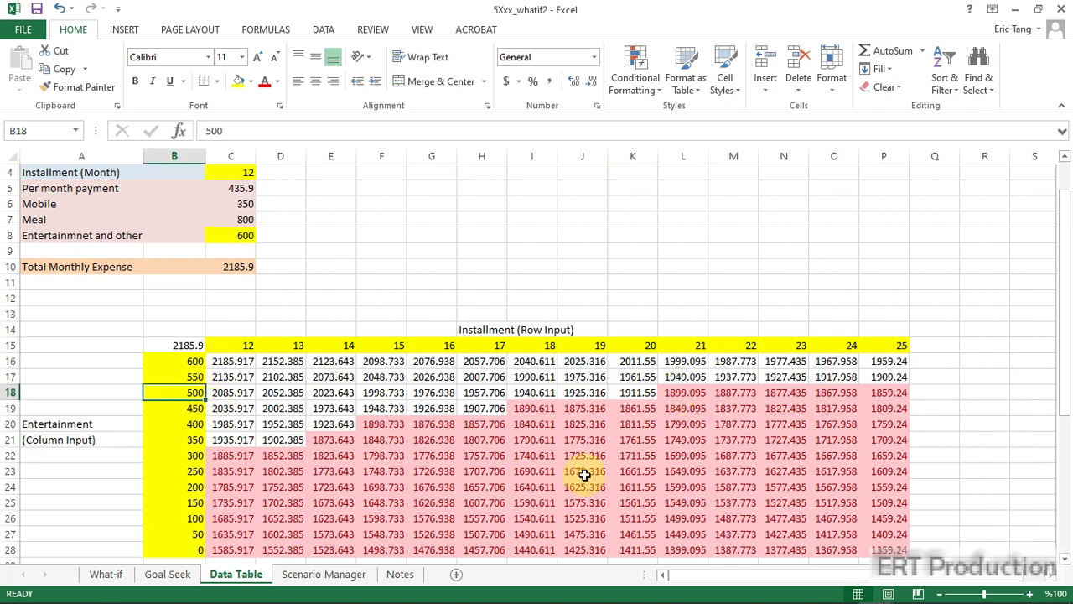
{"action": "scroll", "coordinate": [536, 499], "scroll_direction": "down", "scroll_amount": 1}
{"action": "left_click", "coordinate": [401, 574]}
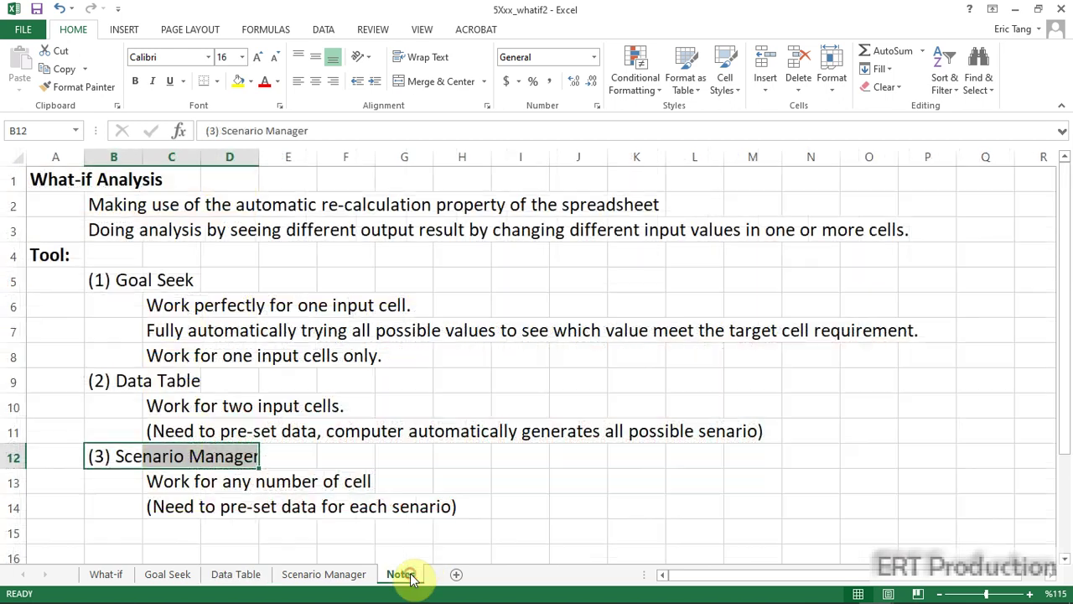
Highlight the '(2) Data Table' note and its explanation lines
{"action": "left_click", "coordinate": [138, 377]}
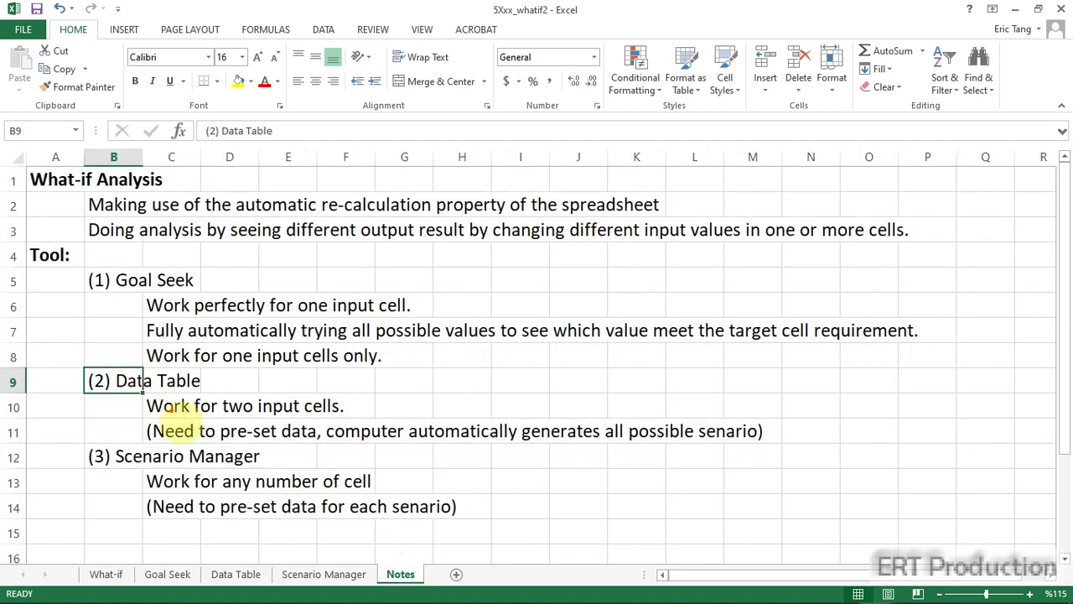
{"action": "left_click_drag", "start_coordinate": [147, 399], "coordinate": [345, 420]}
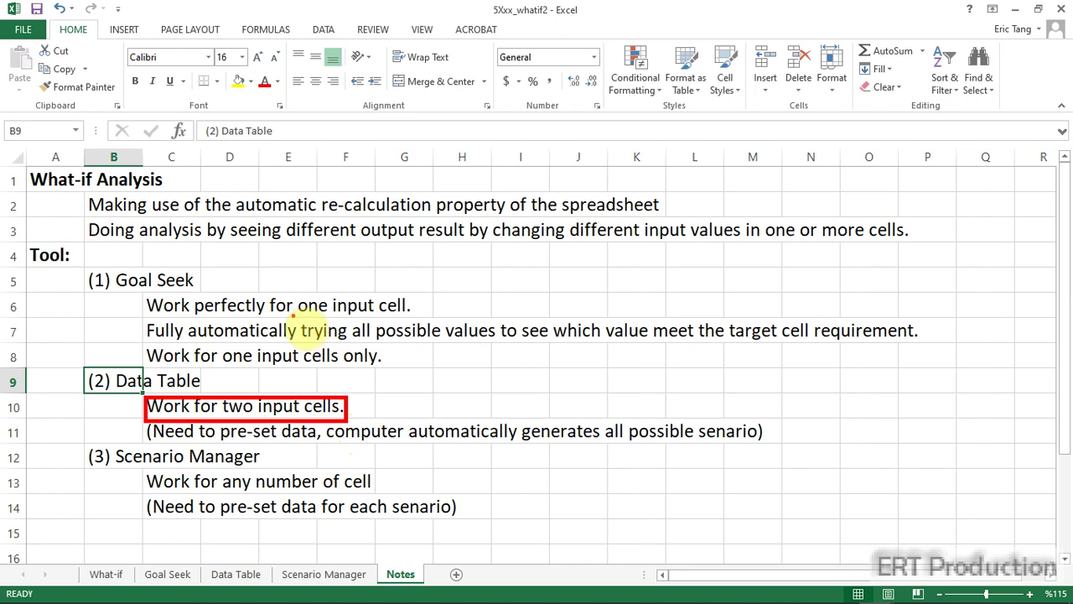
{"action": "left_click_drag", "start_coordinate": [290, 315], "coordinate": [500, 340]}
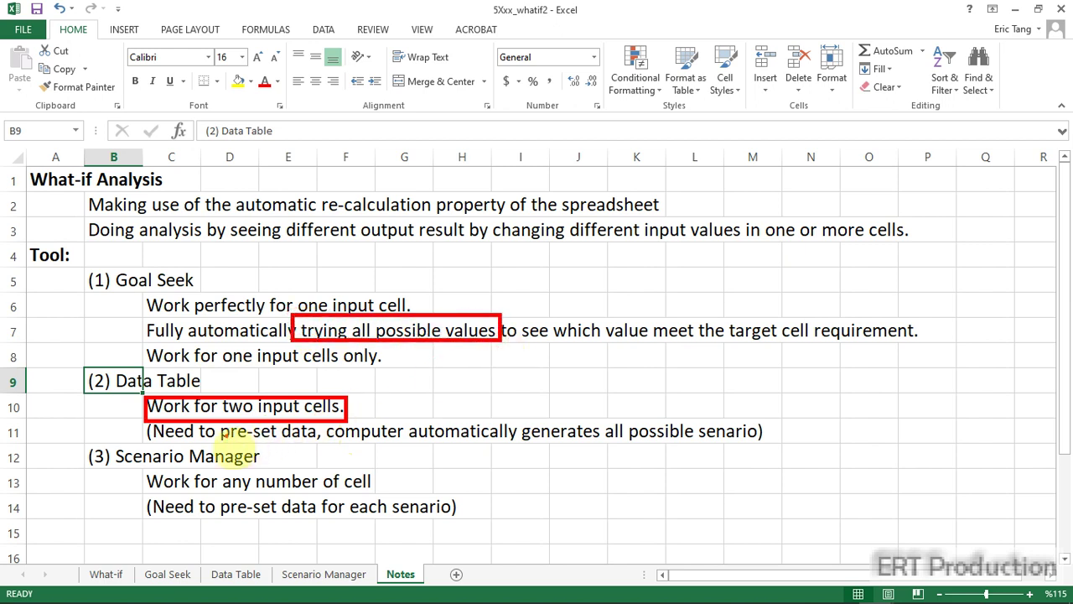
{"action": "mouse_move", "coordinate": [218, 421]}
{"action": "left_mouse_down"}
{"action": "mouse_move", "coordinate": [329, 449]}
{"action": "mouse_move", "coordinate": [757, 446]}
{"action": "left_mouse_up"}
Back on the Data Table sheet, select input cells C8 and C4 together
{"action": "left_click", "coordinate": [226, 573]}
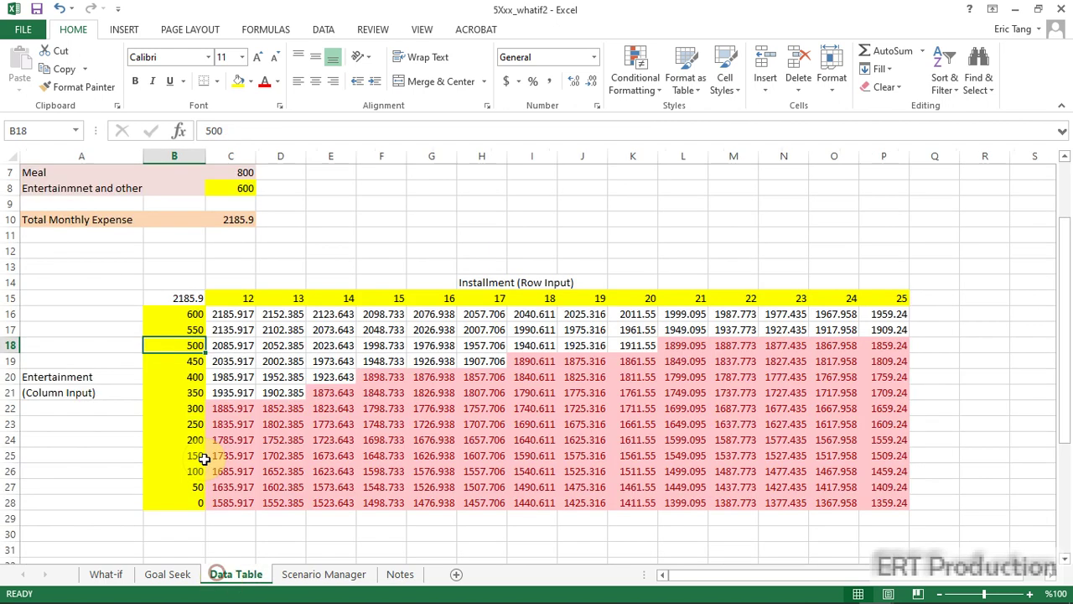
{"action": "scroll", "coordinate": [201, 452], "scroll_direction": "up", "scroll_amount": 2}
{"action": "left_click", "coordinate": [228, 282]}
{"action": "left_click", "coordinate": [238, 219], "text": "ctrl"}
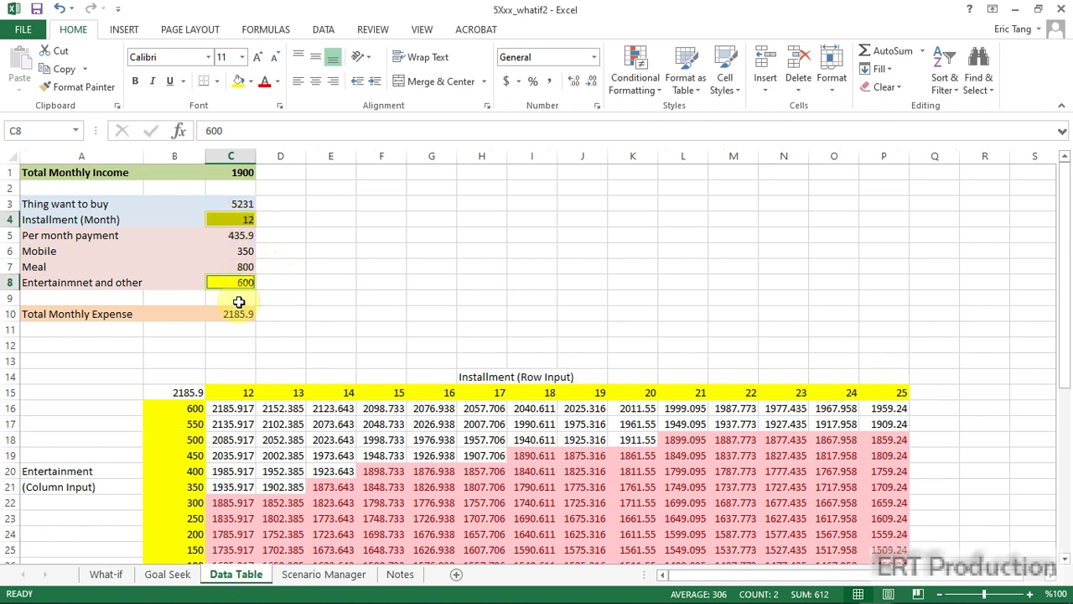
On the Scenario Manager sheet, check the C5 per-month payment formula and the C5:C7 values
{"action": "left_click", "coordinate": [333, 580]}
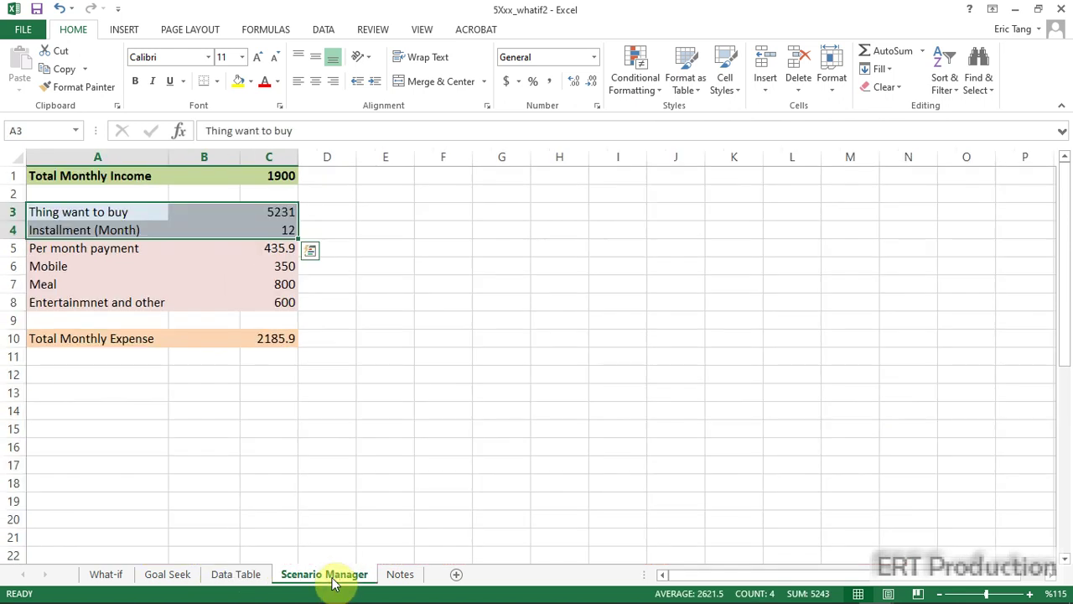
{"action": "left_click", "coordinate": [339, 386]}
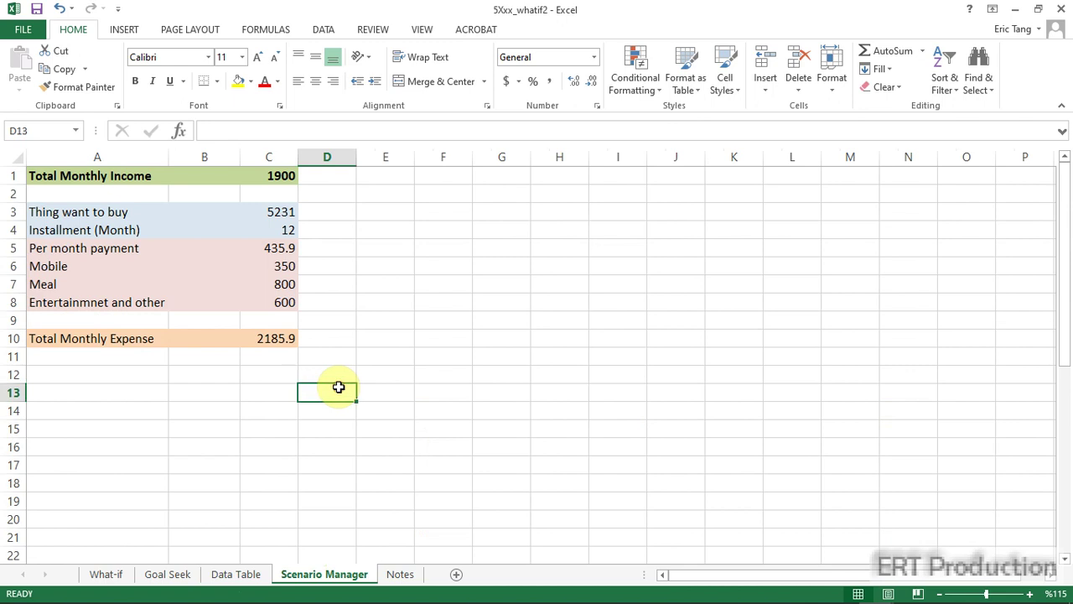
{"action": "left_click", "coordinate": [284, 248]}
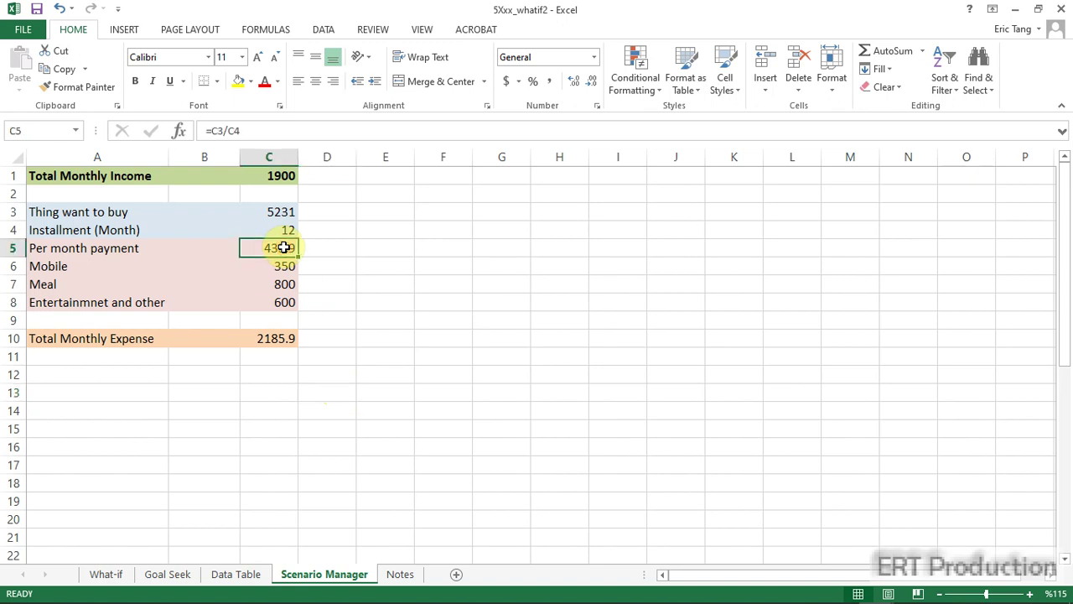
{"action": "left_click_drag", "start_coordinate": [284, 248], "coordinate": [284, 283]}
Fill Installment C4, Mobile C6 and Meal C7 yellow, then begin naming C4
{"action": "left_click", "coordinate": [276, 226]}
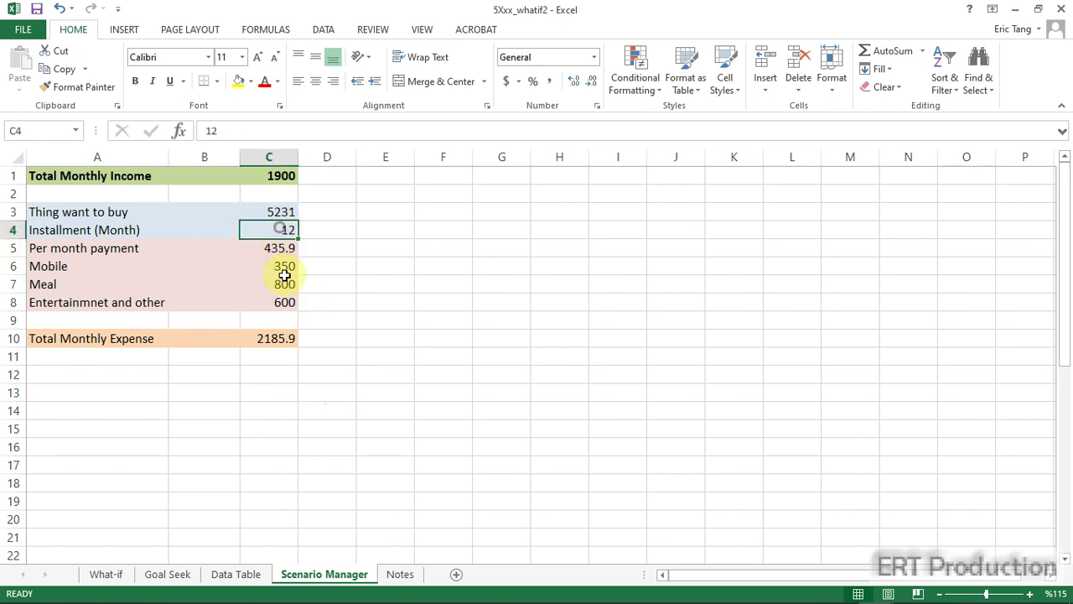
{"action": "left_click", "coordinate": [238, 83]}
{"action": "left_click", "coordinate": [271, 272]}
{"action": "left_click", "coordinate": [238, 81]}
{"action": "left_click", "coordinate": [278, 283]}
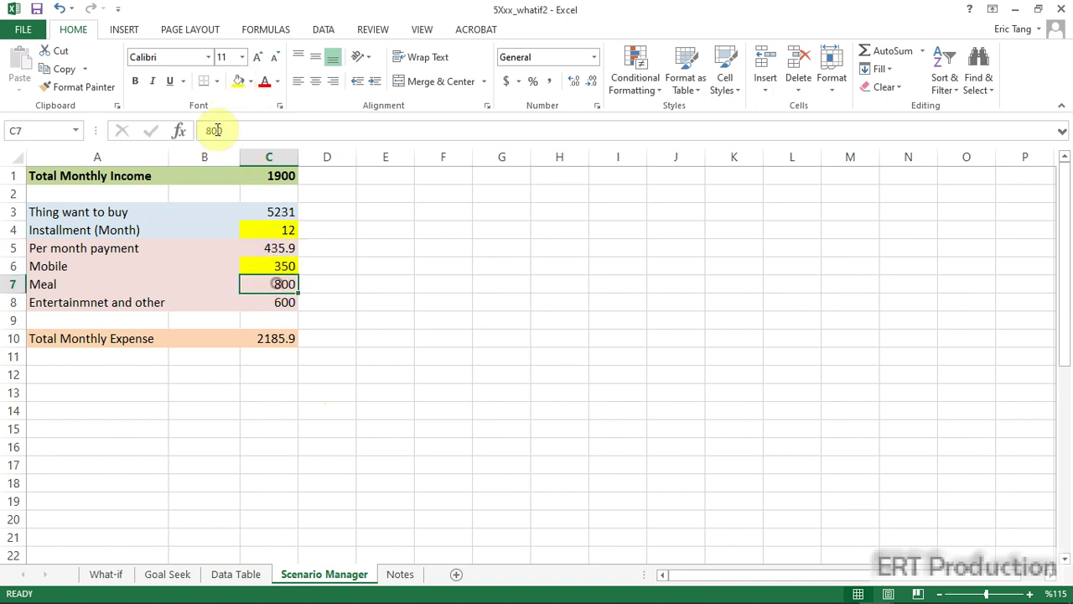
{"action": "left_click", "coordinate": [238, 80]}
{"action": "left_click", "coordinate": [263, 231]}
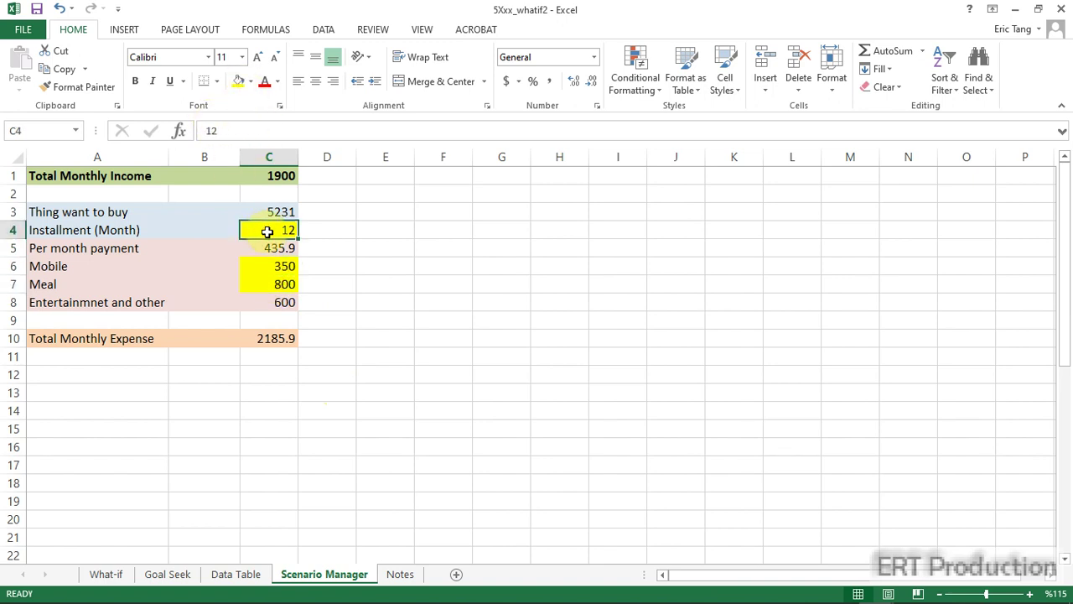
{"action": "left_click", "coordinate": [27, 131]}
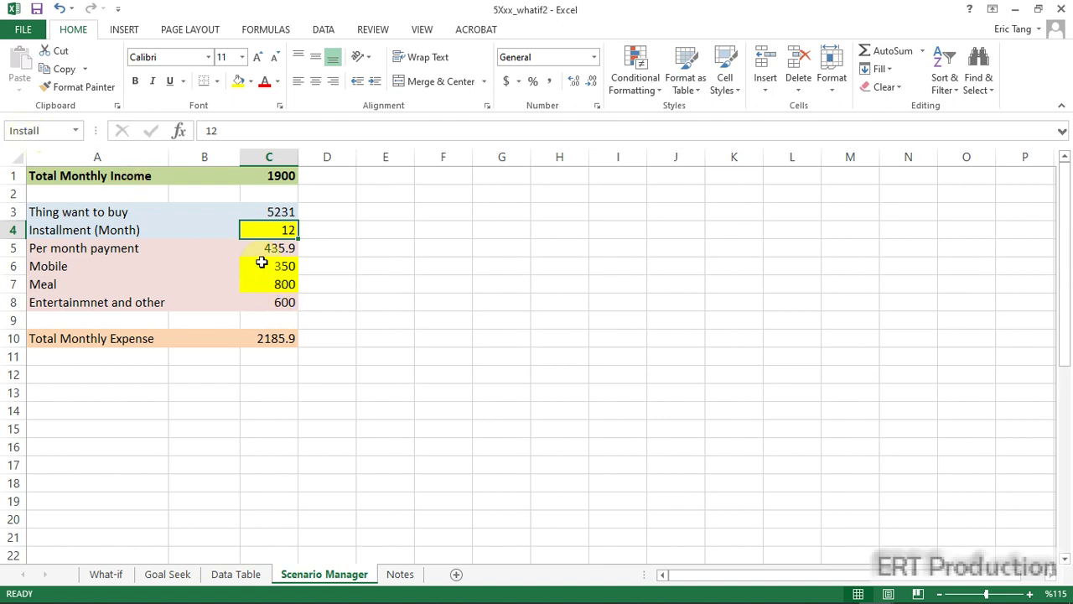
Name cell C6 'Mobile' and cell C7 'Meal' in the Name Box
{"action": "left_click", "coordinate": [264, 266]}
{"action": "left_click", "coordinate": [48, 131]}
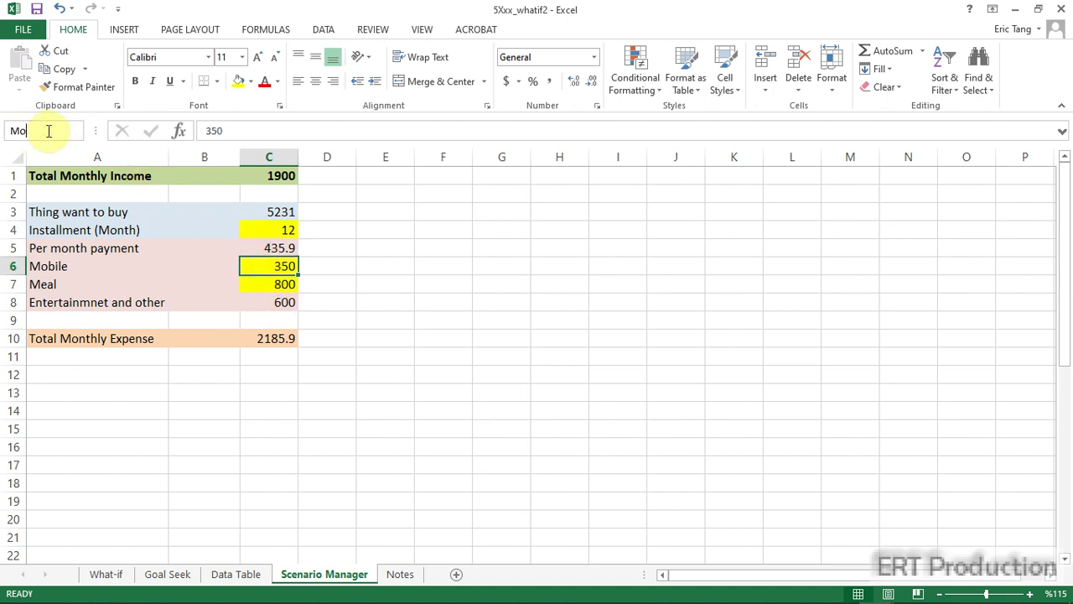
{"action": "type", "text": "Mobile"}
{"action": "key", "text": "Return"}
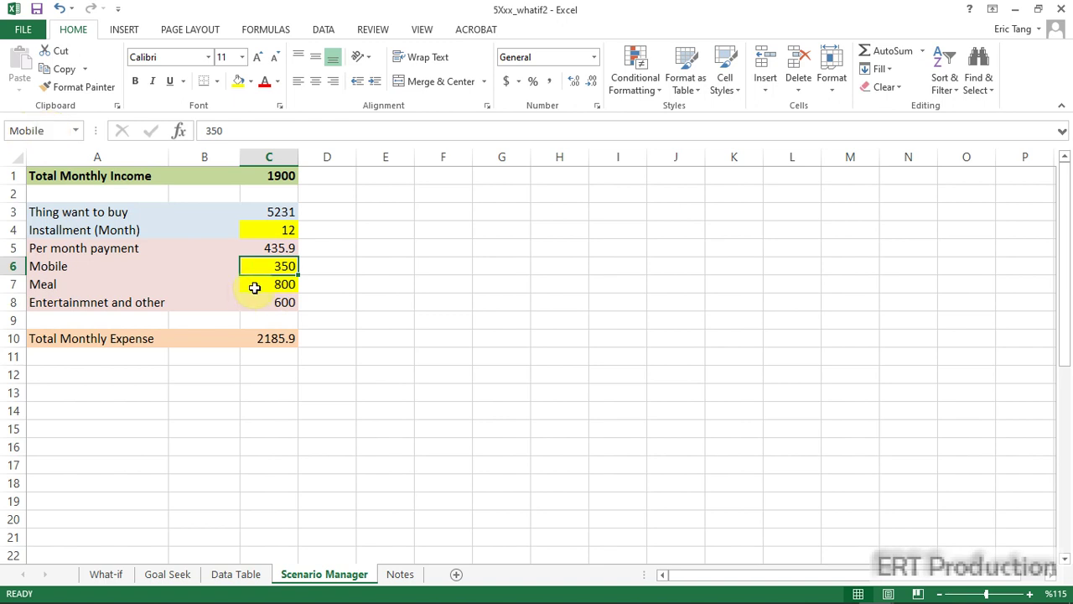
{"action": "left_click", "coordinate": [255, 284]}
{"action": "left_click", "coordinate": [48, 131]}
{"action": "type", "text": "Meal"}
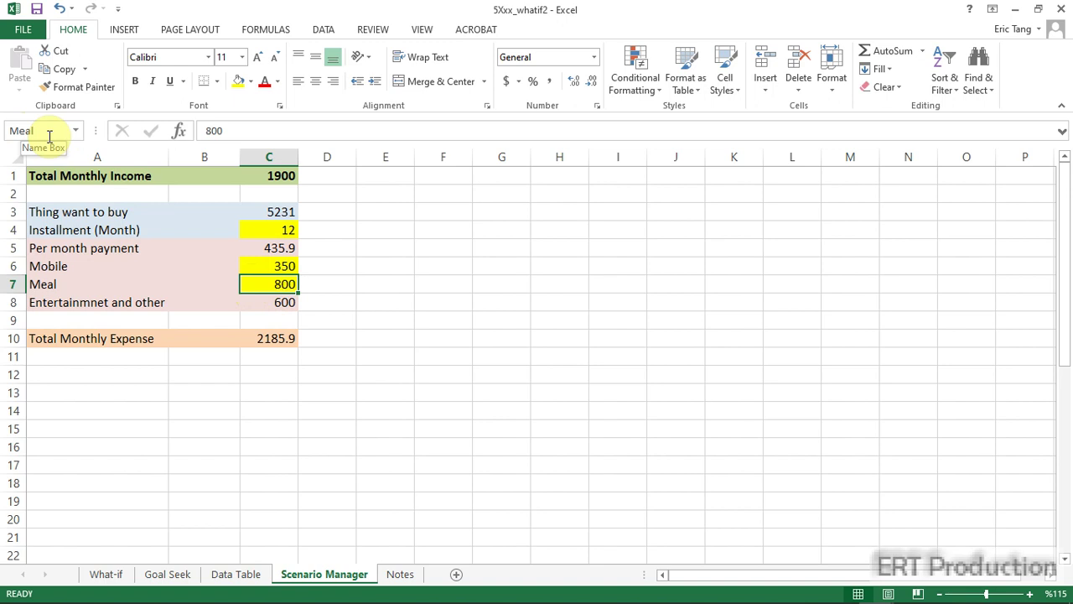
Name the Total Monthly Expense cell C10 'Expense'
{"action": "left_click", "coordinate": [276, 343]}
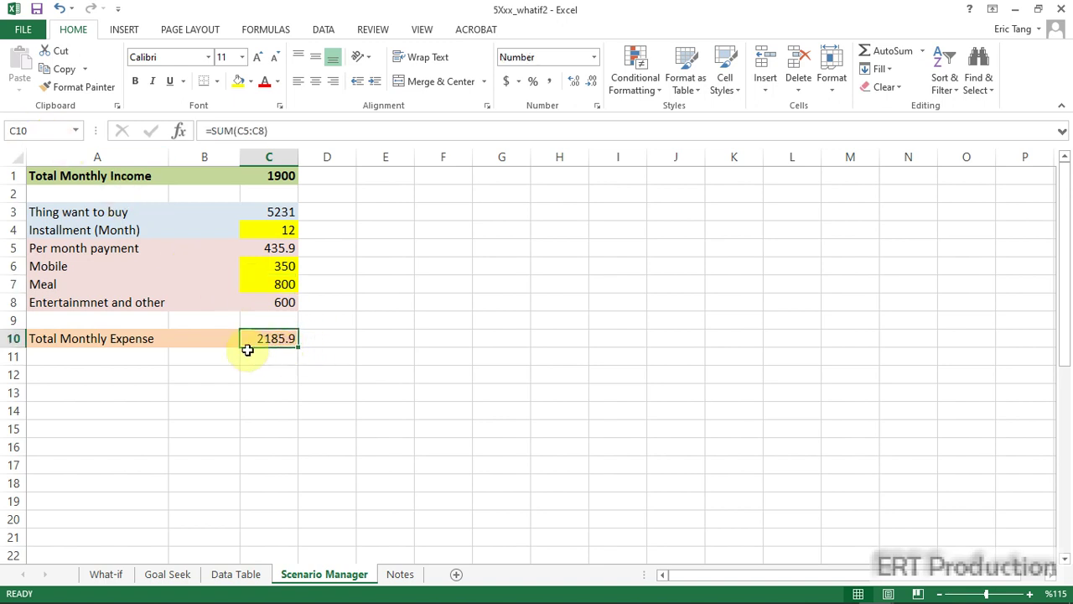
{"action": "left_click", "coordinate": [44, 128]}
{"action": "type", "text": "Ex"}
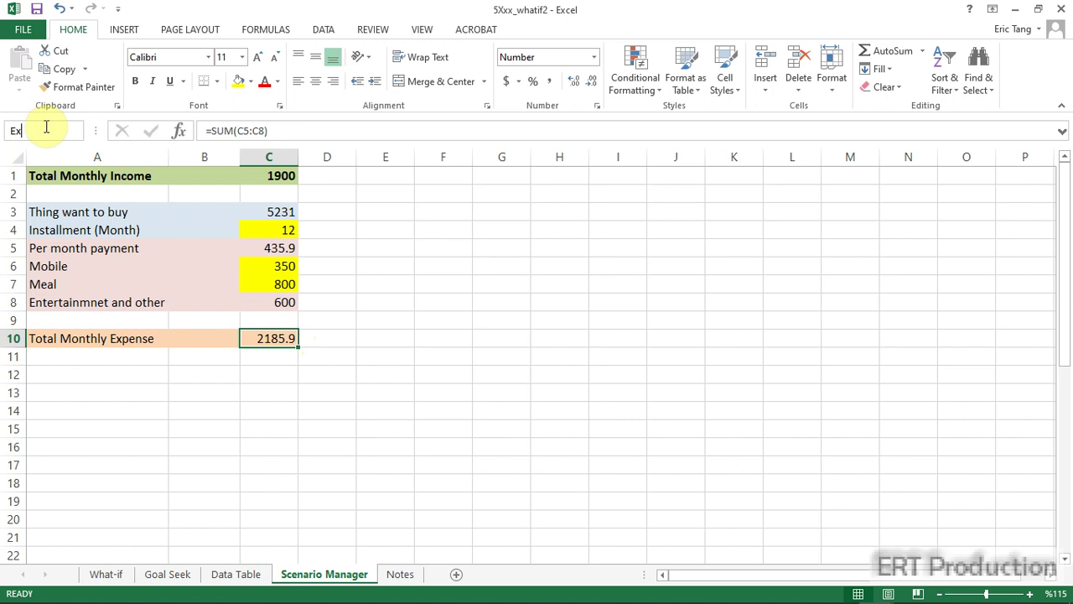
{"action": "type", "text": "pense"}
{"action": "key", "text": "Return"}
From an empty cell, launch Scenario Manager under Data > What-If Analysis
{"action": "left_click", "coordinate": [427, 344]}
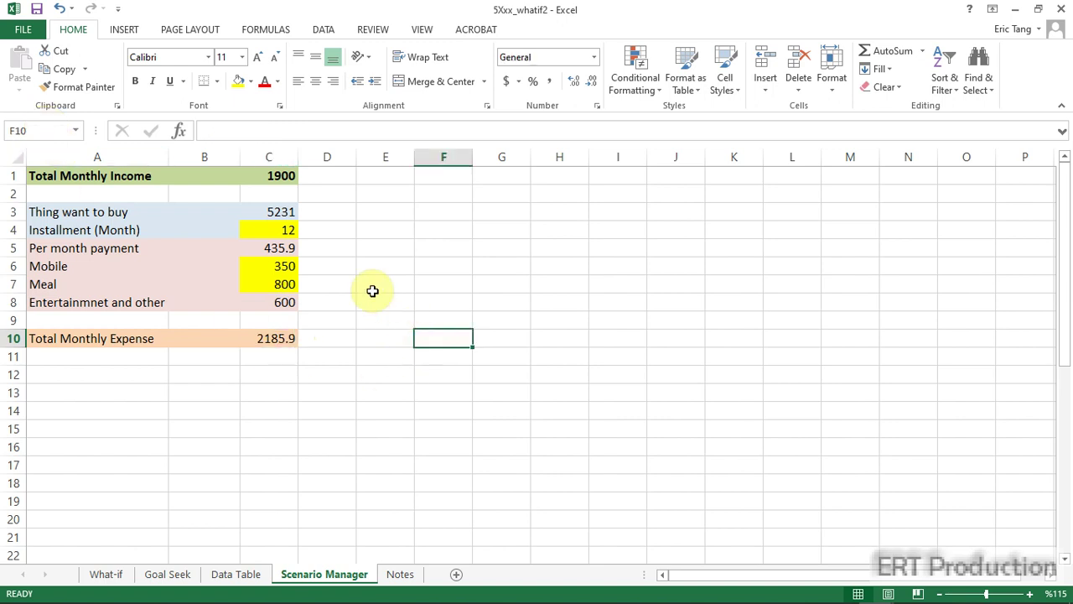
{"action": "left_click", "coordinate": [319, 32]}
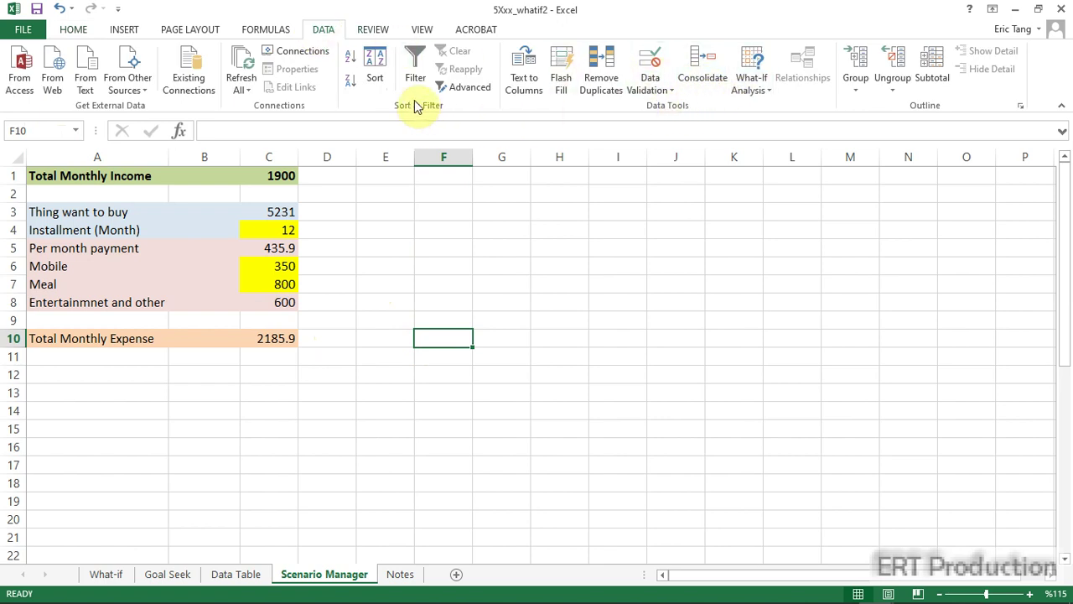
{"action": "left_click", "coordinate": [751, 91]}
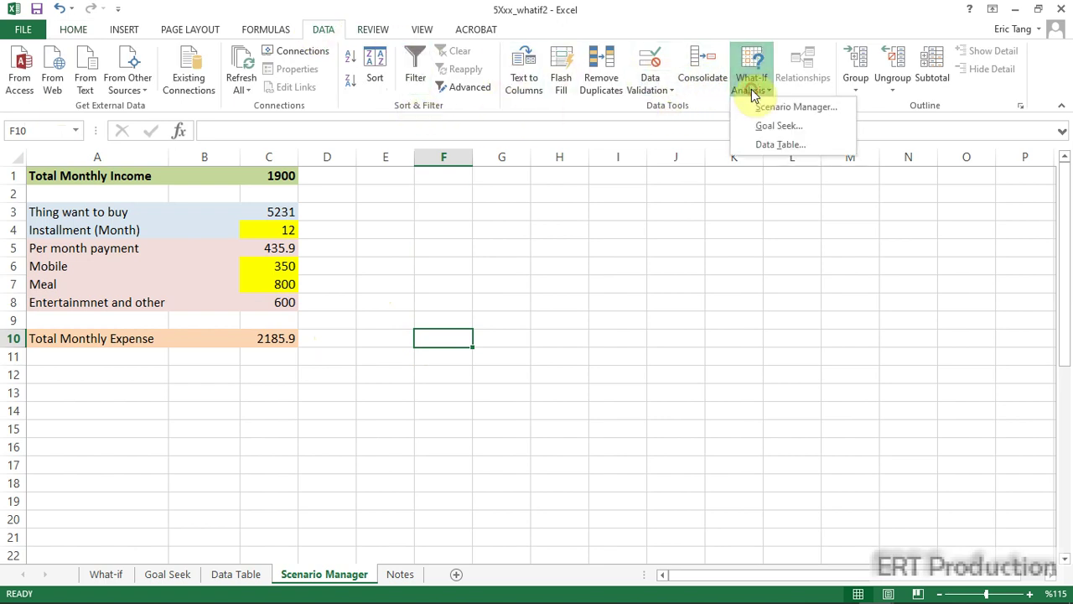
{"action": "left_click", "coordinate": [771, 110]}
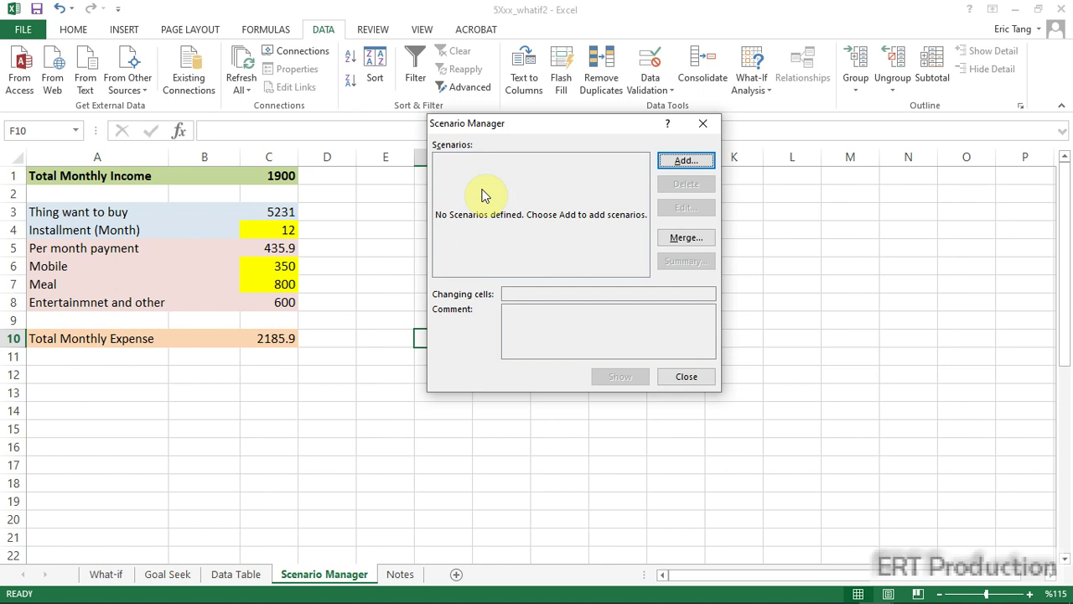
Add scenario 'Case 1' with changing cells C4, C6 and C7 in place of F10
{"action": "left_click", "coordinate": [686, 164]}
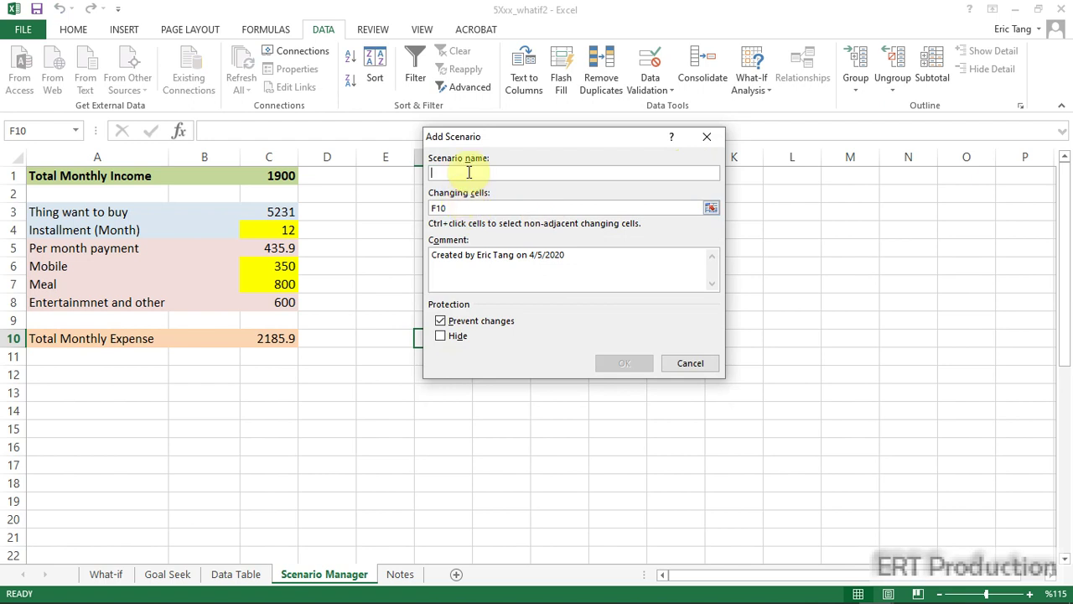
{"action": "type", "text": "Case 1"}
{"action": "left_click", "coordinate": [486, 207]}
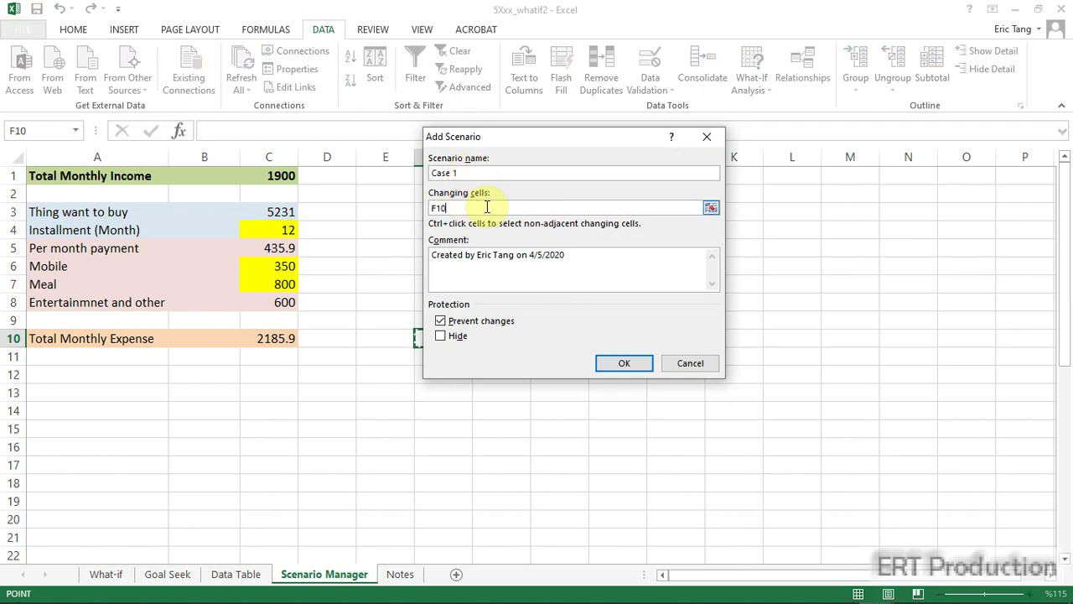
{"action": "left_click_drag", "start_coordinate": [482, 207], "coordinate": [429, 207]}
{"action": "key", "text": "BackSpace"}
{"action": "left_click", "coordinate": [285, 228]}
{"action": "left_click", "coordinate": [283, 267], "text": "ctrl"}
{"action": "left_click", "coordinate": [285, 282], "text": "ctrl"}
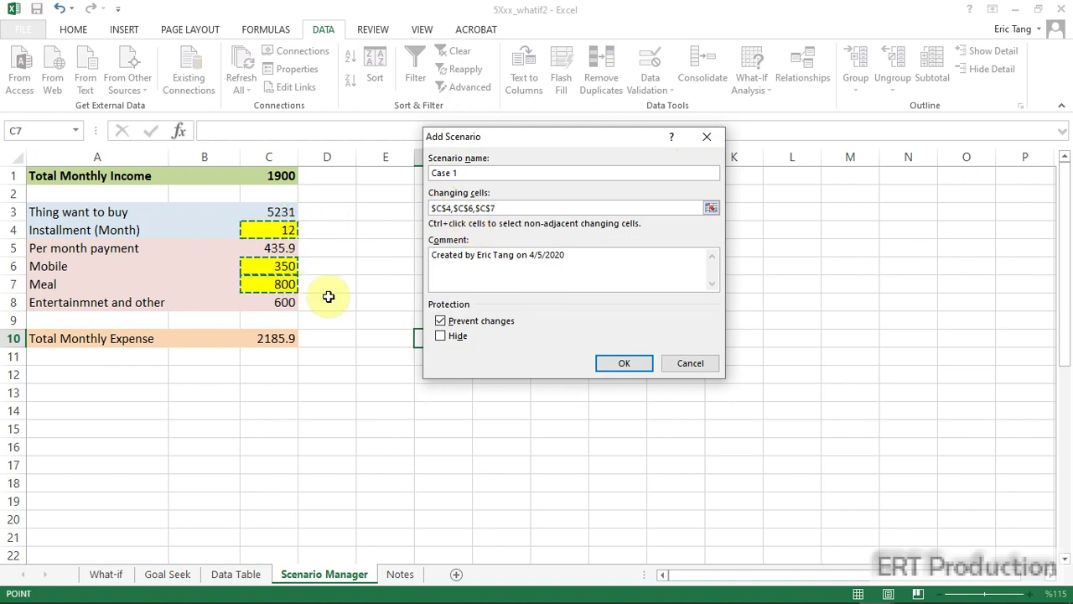
{"action": "left_click", "coordinate": [620, 364]}
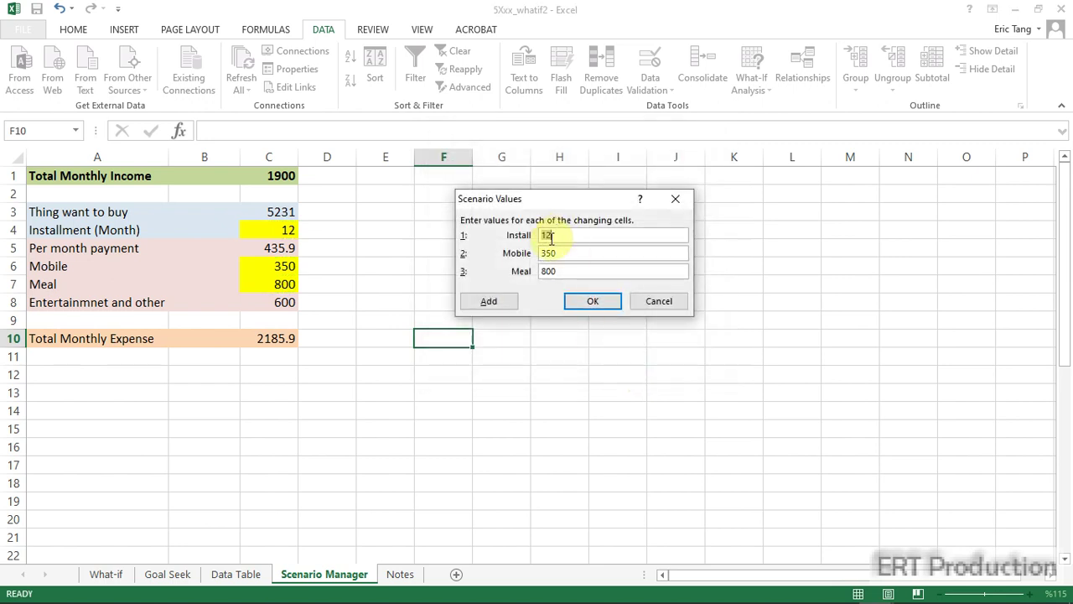
Give Case 1 the values Install 13, Mobile 200 and Meal 600, and save it
{"action": "type", "text": "13"}
{"action": "double_click", "coordinate": [565, 253]}
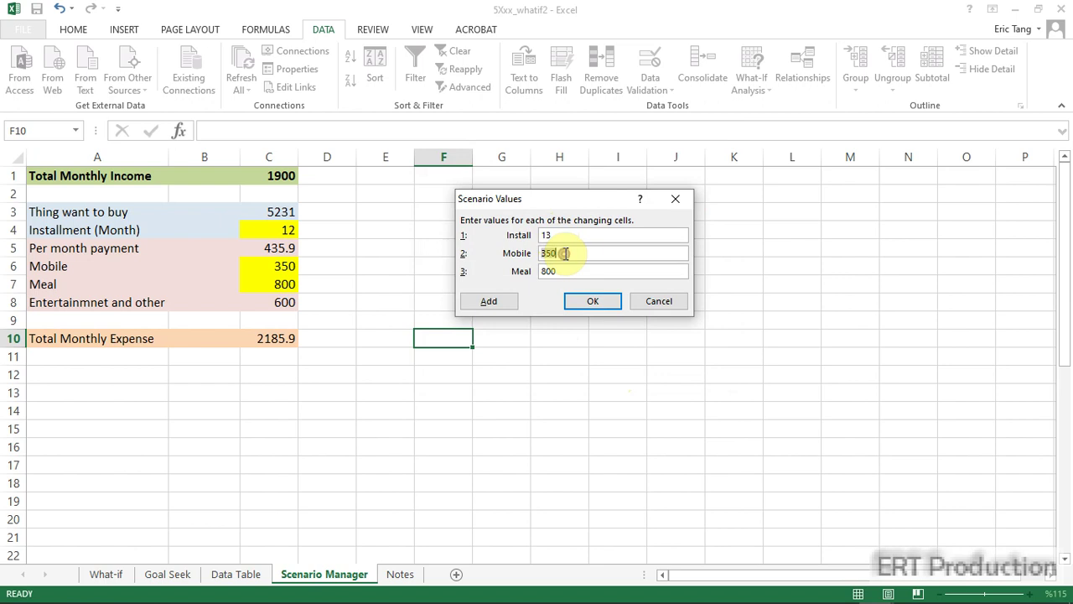
{"action": "double_click", "coordinate": [547, 271]}
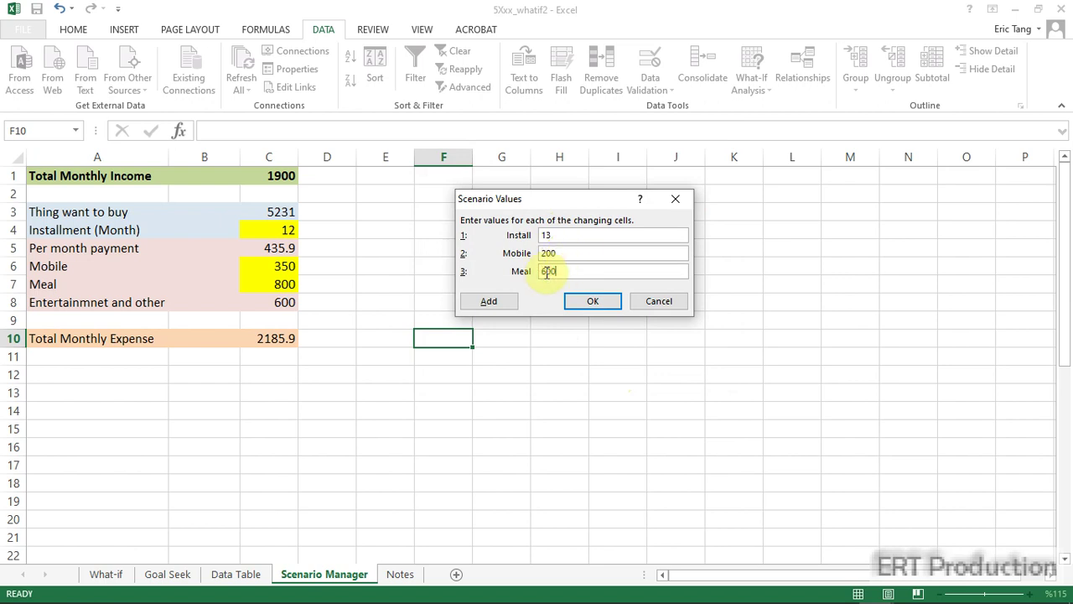
{"action": "left_click", "coordinate": [592, 300]}
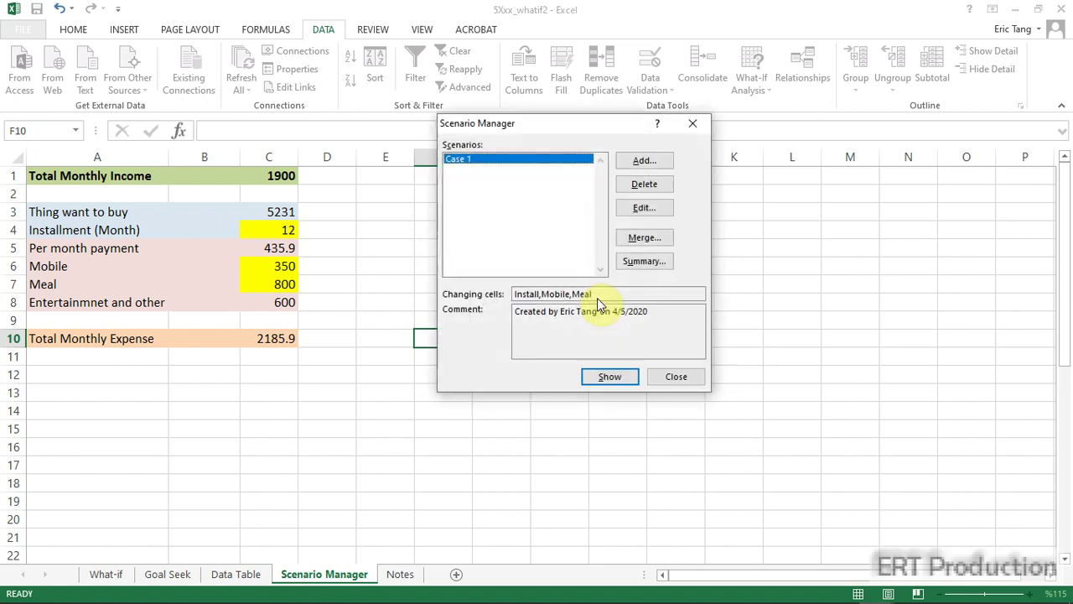
Add scenario Case 2 with Install 20, Mobile 100 and Meal 400
{"action": "left_click", "coordinate": [641, 162]}
{"action": "type", "text": "Case 2"}
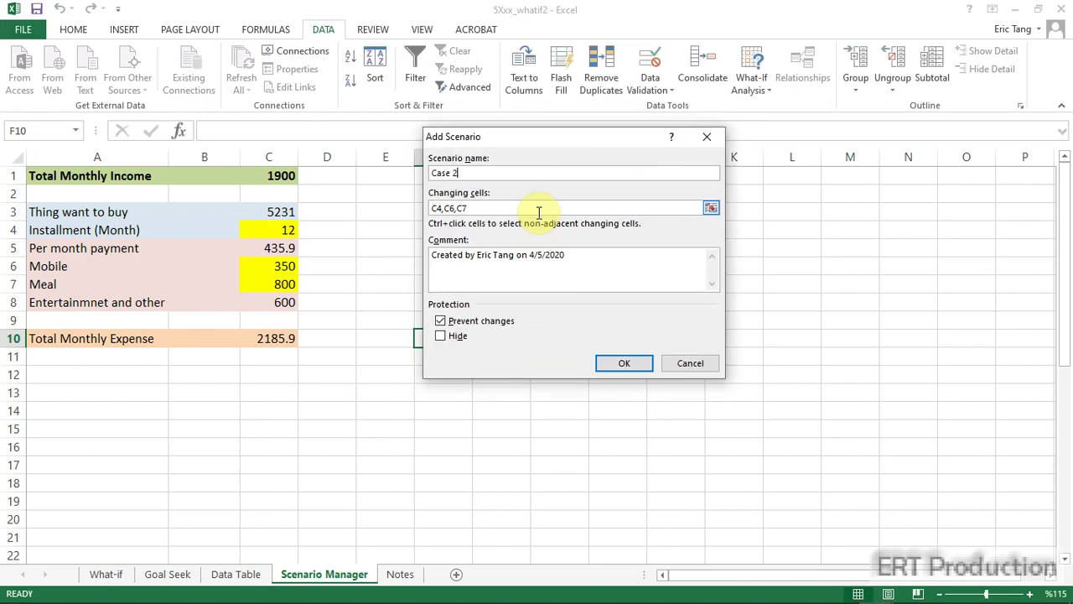
{"action": "key", "text": "Return"}
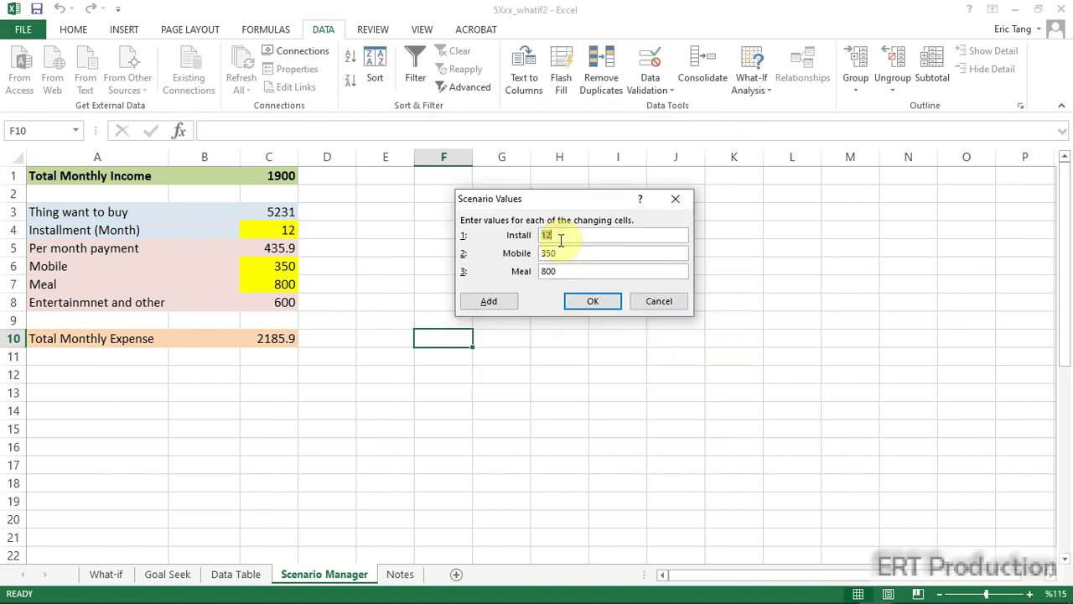
{"action": "left_click", "coordinate": [553, 252]}
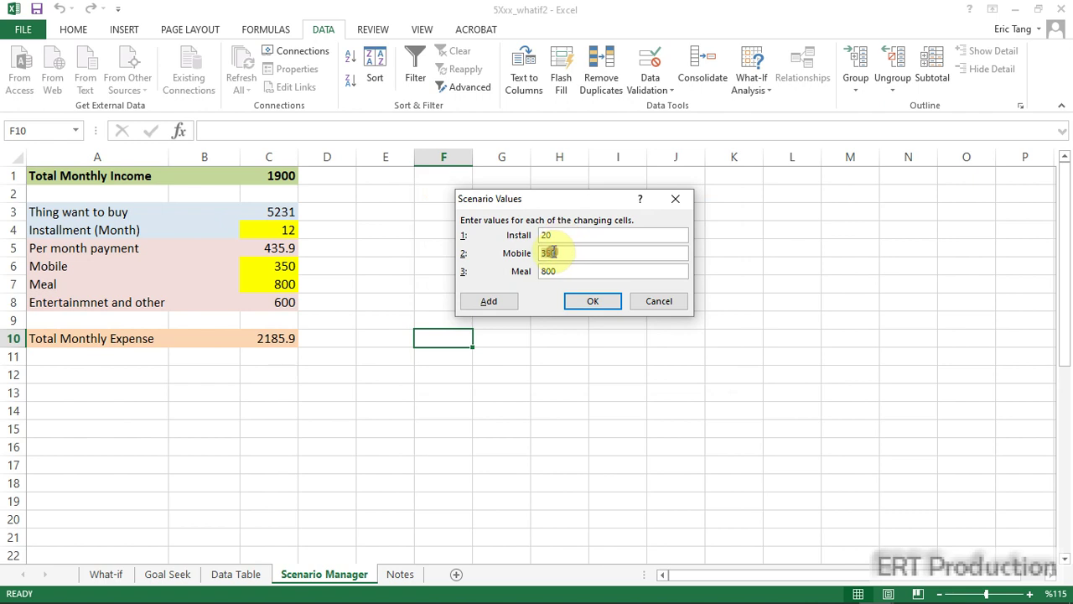
{"action": "double_click", "coordinate": [547, 272]}
{"action": "type", "text": "400"}
{"action": "key", "text": "Return"}
Add scenario Case 3 with Install 17, Mobile 500 and Meal 500
{"action": "left_click", "coordinate": [648, 161]}
{"action": "type", "text": "Case 3"}
{"action": "left_click", "coordinate": [630, 365]}
{"action": "type", "text": "17"}
{"action": "key", "text": "Tab"}
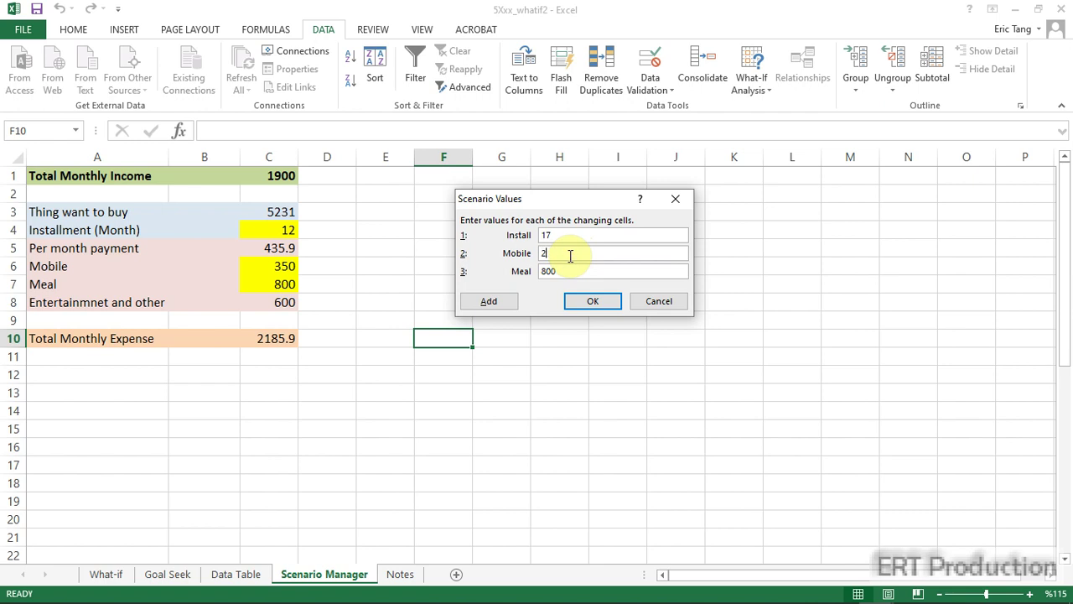
{"action": "double_click", "coordinate": [550, 271]}
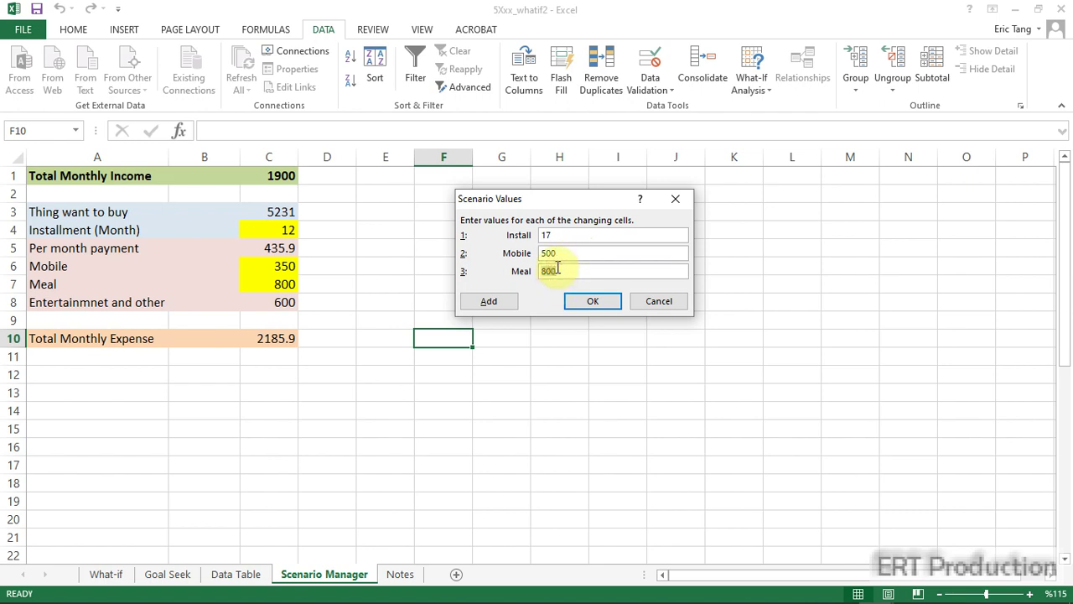
{"action": "left_click", "coordinate": [598, 300]}
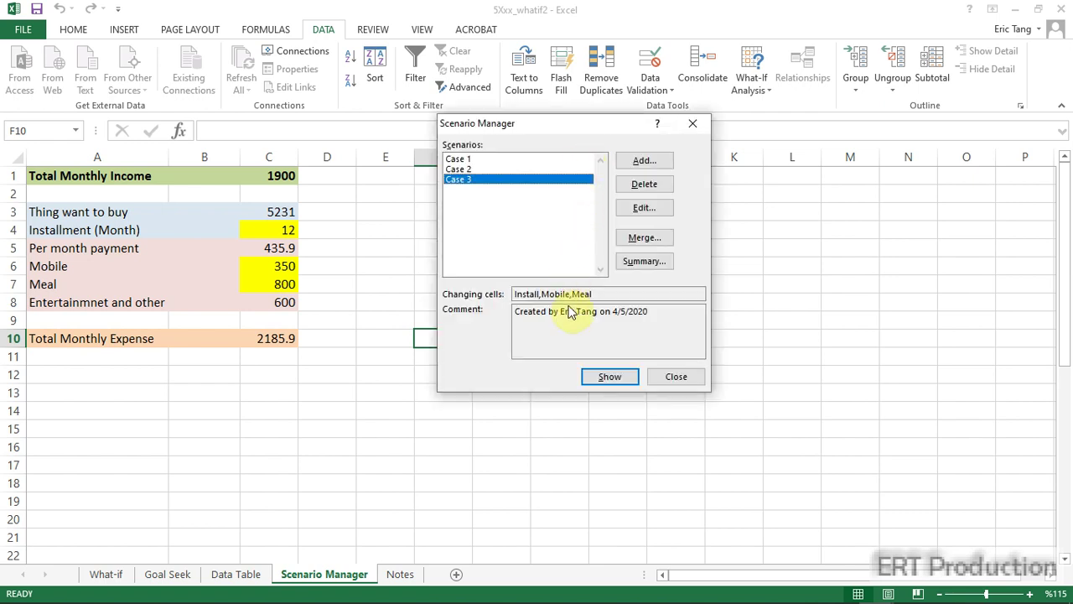
Create a Scenario Summary report with total expense C10 as the result cell
{"action": "left_click", "coordinate": [643, 261]}
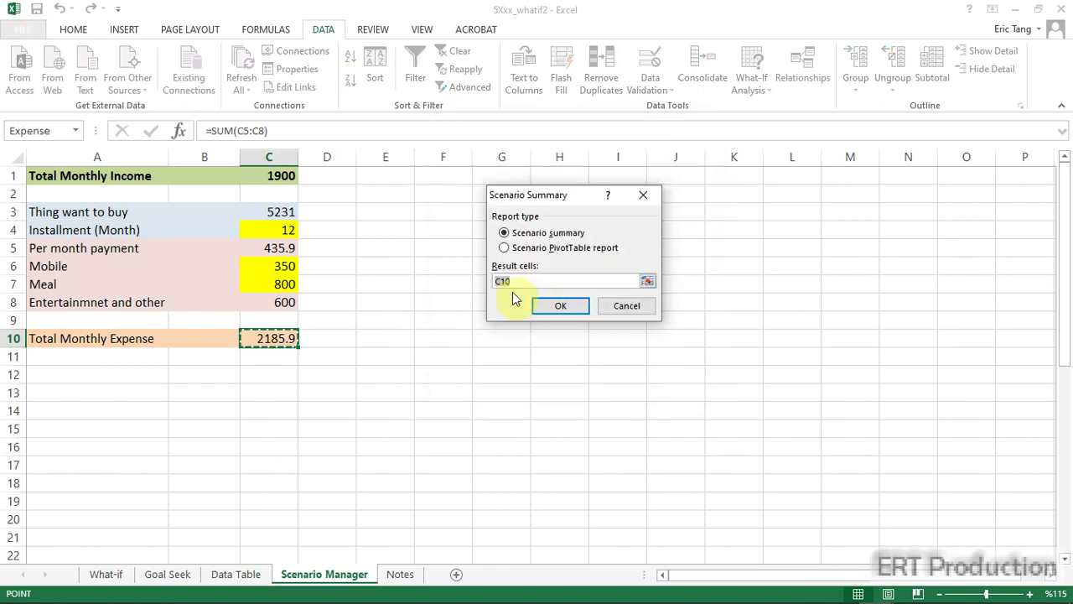
{"action": "left_click", "coordinate": [537, 282]}
{"action": "left_click", "coordinate": [277, 338]}
{"action": "left_click", "coordinate": [560, 307]}
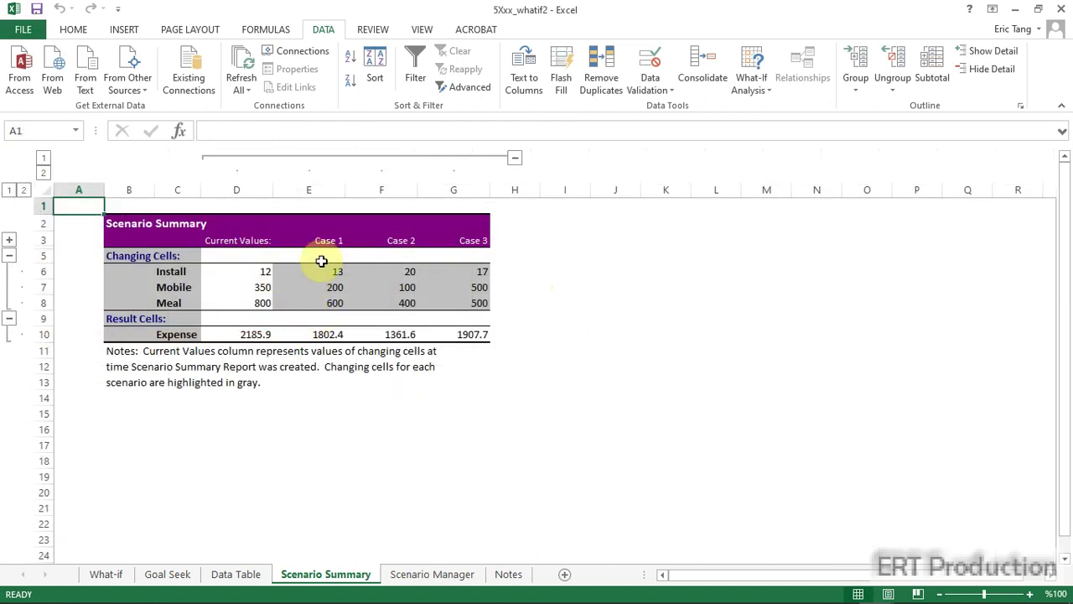
Review each case's inputs and Expense results 1802.4, 1361.6 and 1907.7, then show the Notes sheet
{"action": "left_click", "coordinate": [329, 245]}
{"action": "left_click_drag", "start_coordinate": [331, 268], "coordinate": [327, 304]}
{"action": "left_click", "coordinate": [340, 333]}
{"action": "left_click_drag", "start_coordinate": [400, 276], "coordinate": [394, 306]}
{"action": "left_click", "coordinate": [362, 334]}
{"action": "left_click_drag", "start_coordinate": [472, 273], "coordinate": [481, 306]}
{"action": "left_click", "coordinate": [474, 333]}
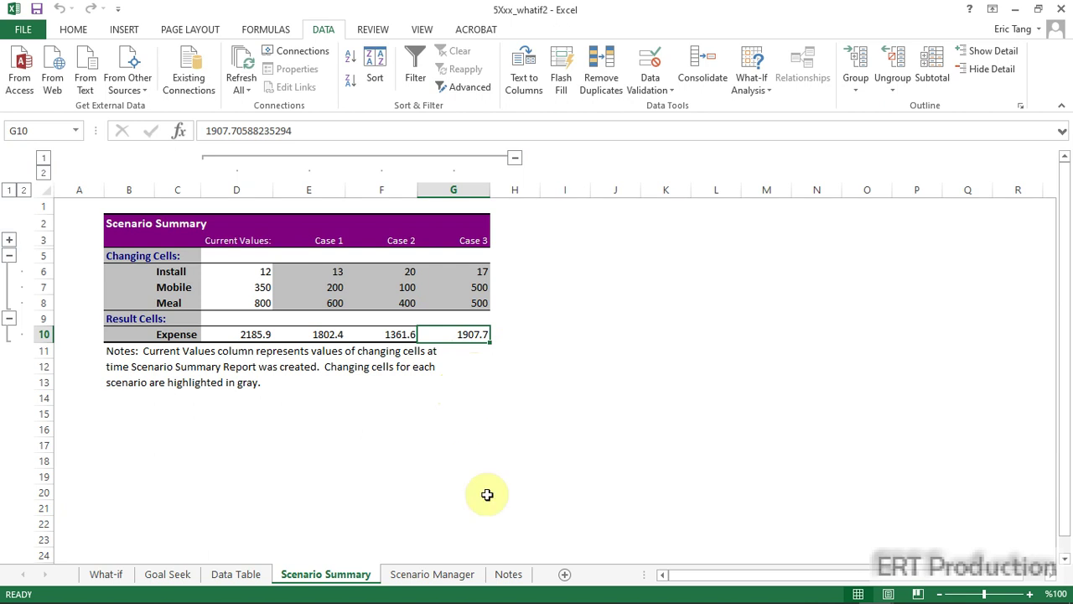
{"action": "left_click", "coordinate": [508, 575]}
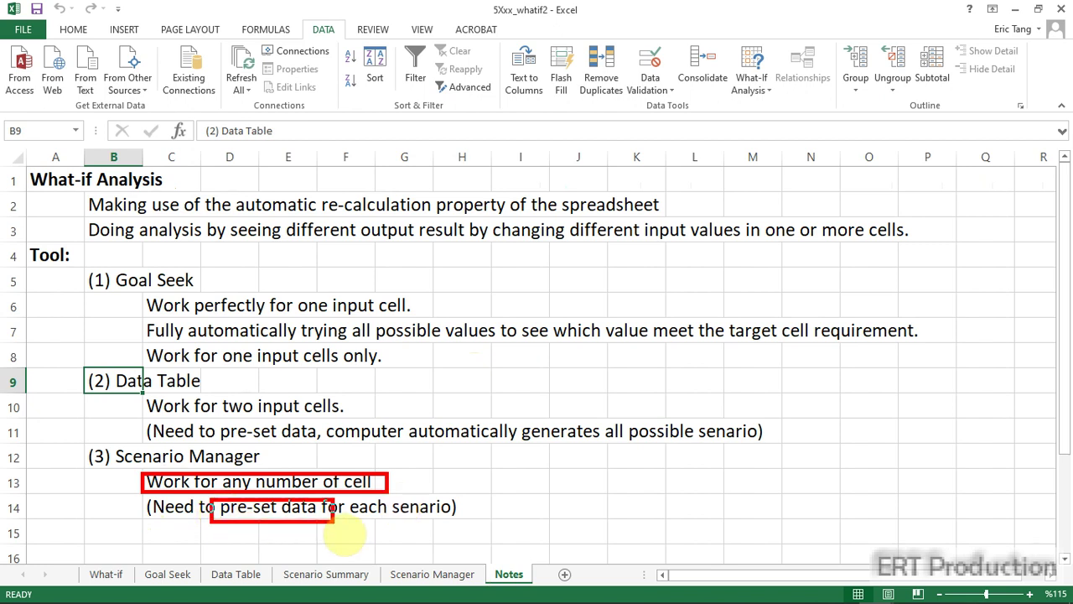
{"action": "left_click_drag", "start_coordinate": [387, 496], "coordinate": [450, 521]}
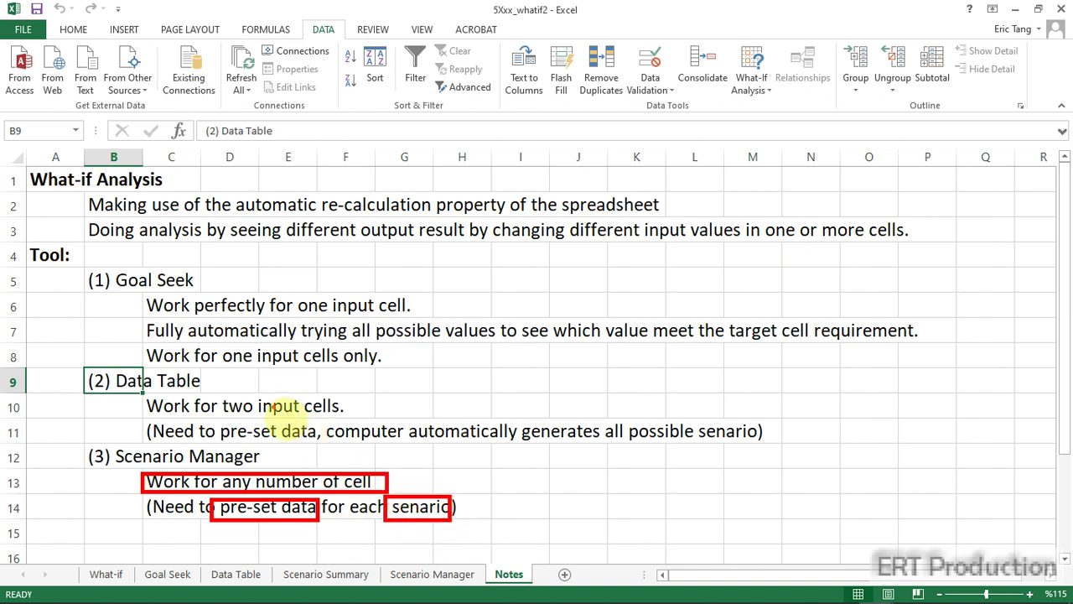
{"action": "left_click_drag", "start_coordinate": [219, 399], "coordinate": [347, 415]}
{"action": "mouse_move", "coordinate": [219, 421]}
{"action": "left_mouse_down"}
{"action": "mouse_move", "coordinate": [328, 448]}
{"action": "mouse_move", "coordinate": [317, 445]}
{"action": "left_mouse_up"}
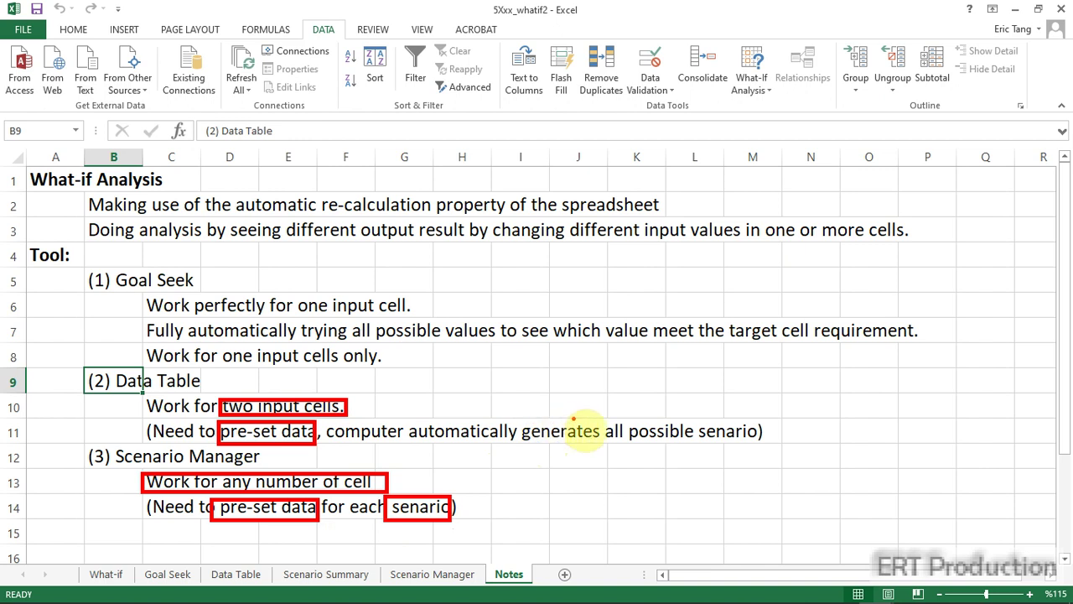
{"action": "key", "text": "Escape"}
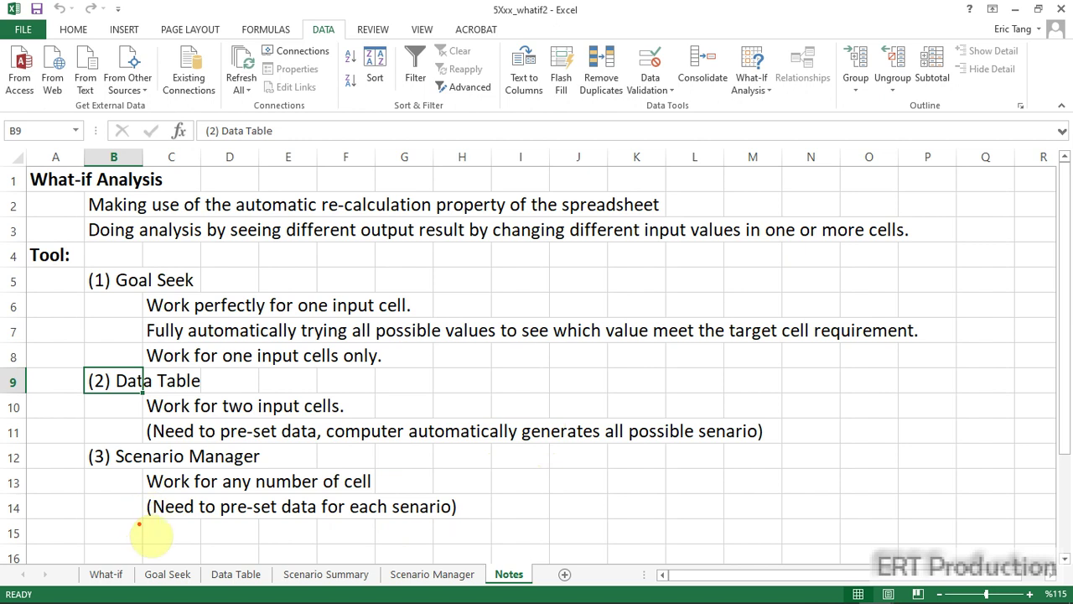
{"action": "left_click_drag", "start_coordinate": [175, 186], "coordinate": [218, 164]}
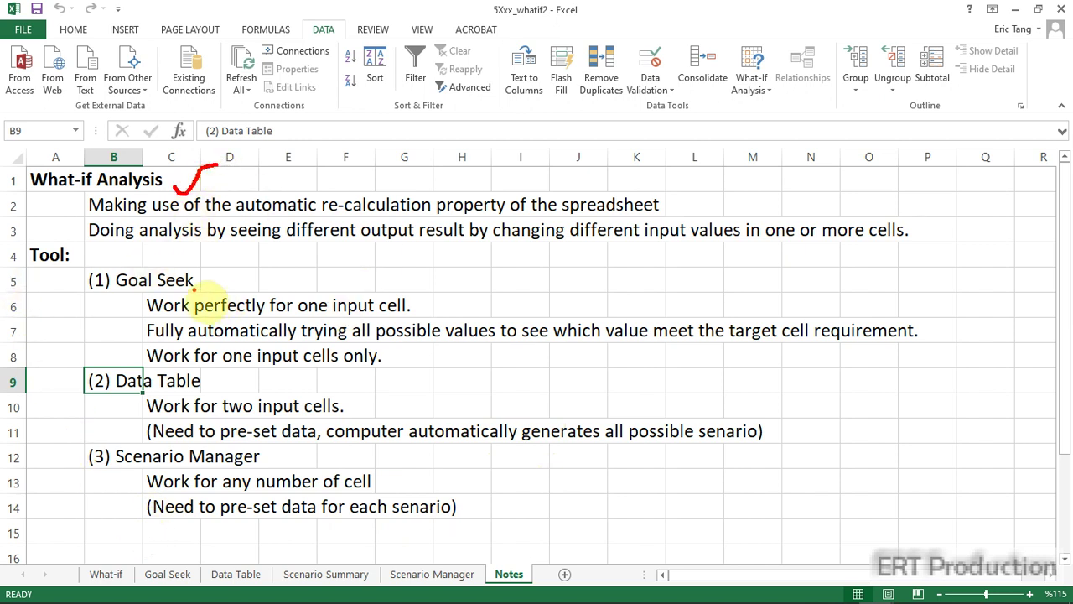
{"action": "left_click_drag", "start_coordinate": [200, 284], "coordinate": [233, 262]}
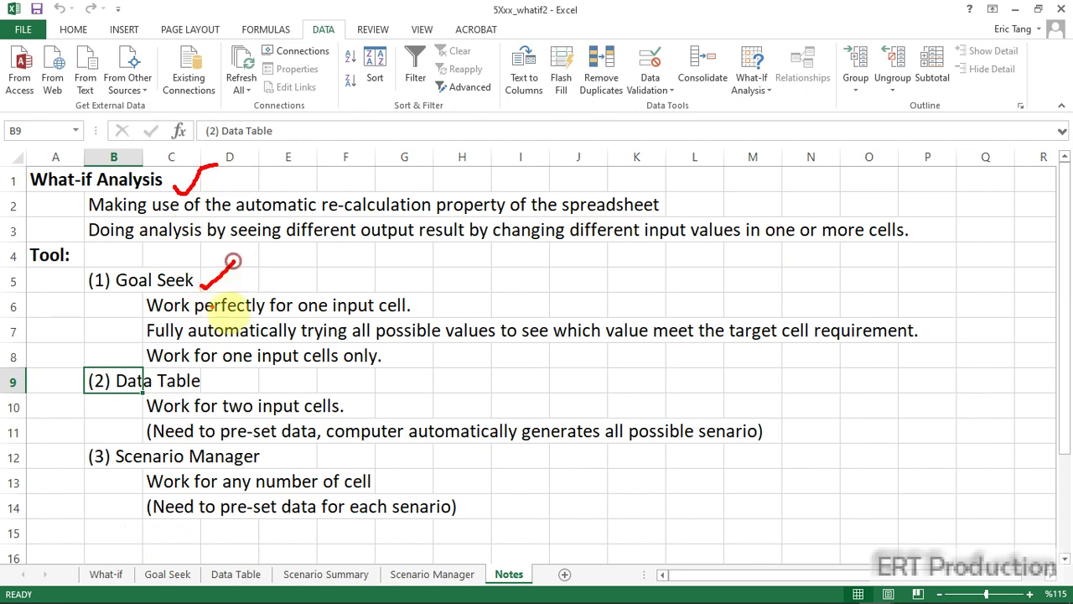
{"action": "left_click_drag", "start_coordinate": [191, 379], "coordinate": [228, 370]}
{"action": "left_click_drag", "start_coordinate": [264, 457], "coordinate": [309, 441]}
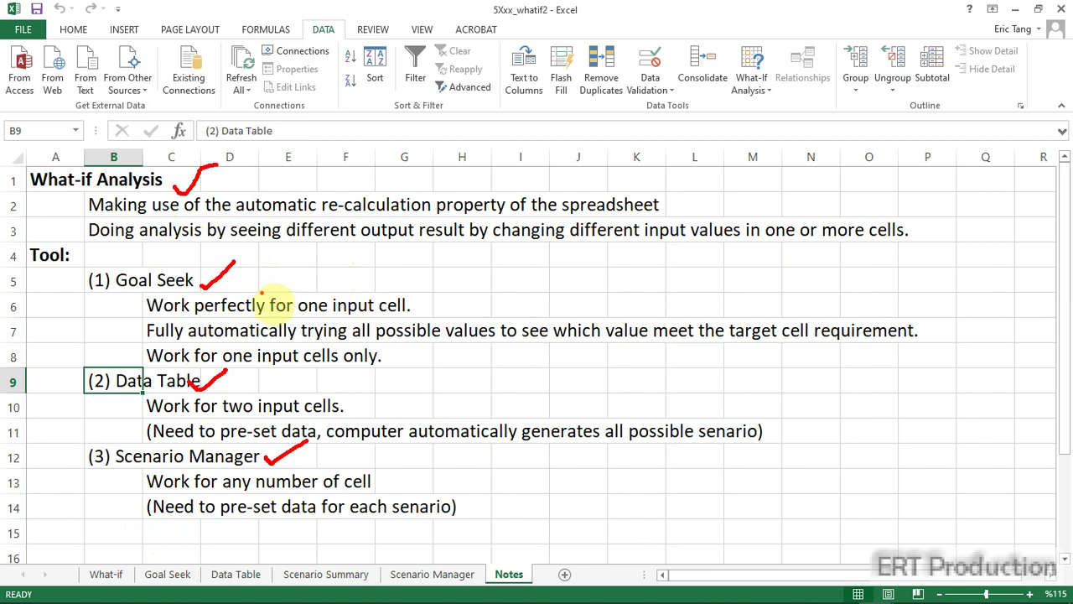
{"action": "left_click_drag", "start_coordinate": [292, 287], "coordinate": [416, 318]}
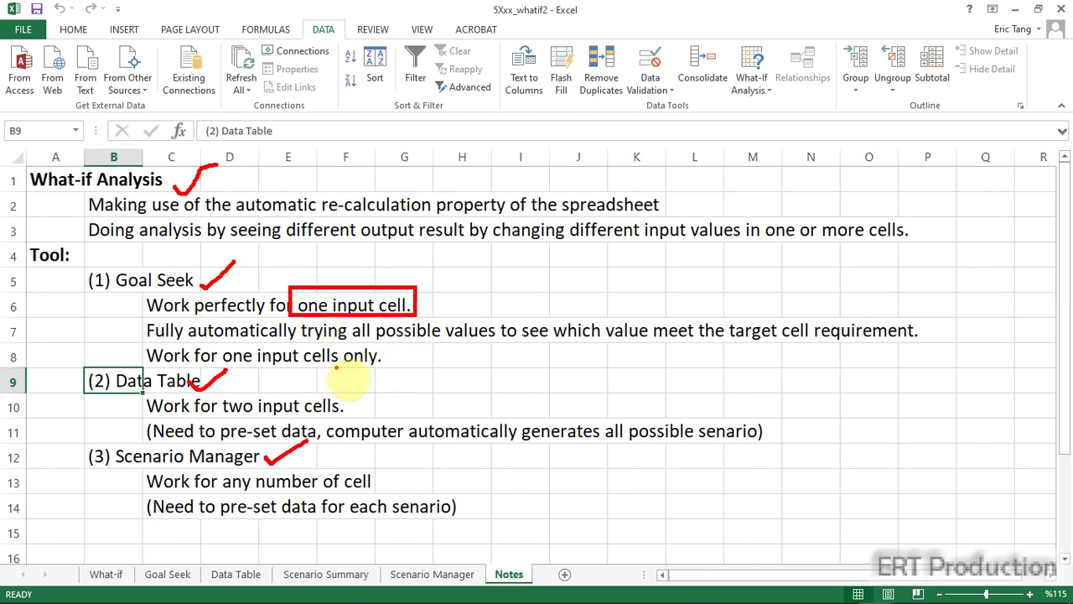
{"action": "left_click_drag", "start_coordinate": [105, 361], "coordinate": [220, 398]}
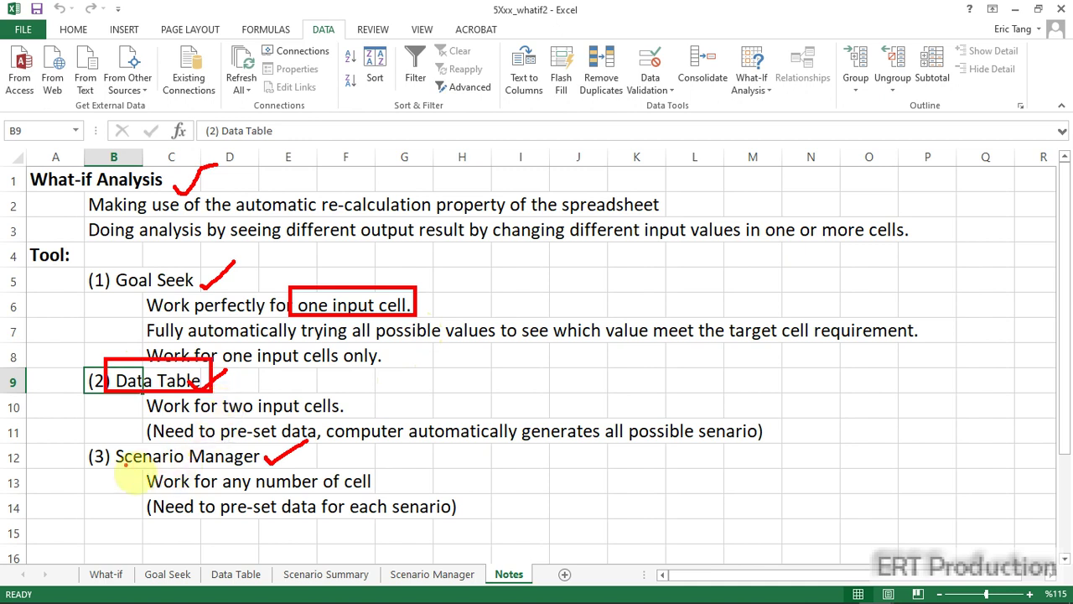
{"action": "mouse_move", "coordinate": [109, 432]}
{"action": "left_mouse_down"}
{"action": "mouse_move", "coordinate": [134, 473]}
{"action": "mouse_move", "coordinate": [300, 476]}
{"action": "left_mouse_up"}
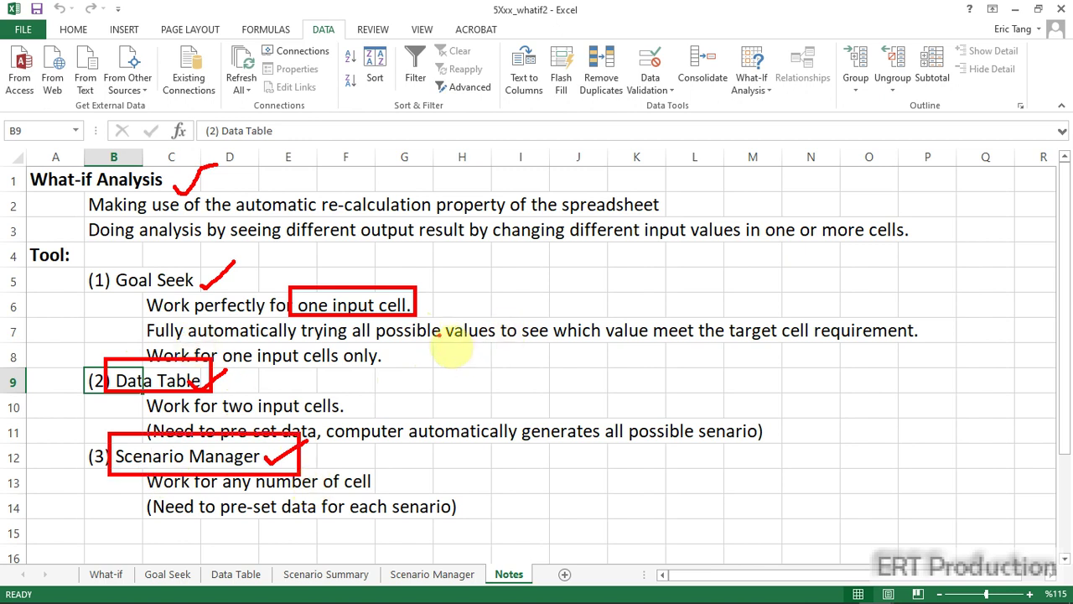
{"action": "left_click_drag", "start_coordinate": [438, 310], "coordinate": [530, 270]}
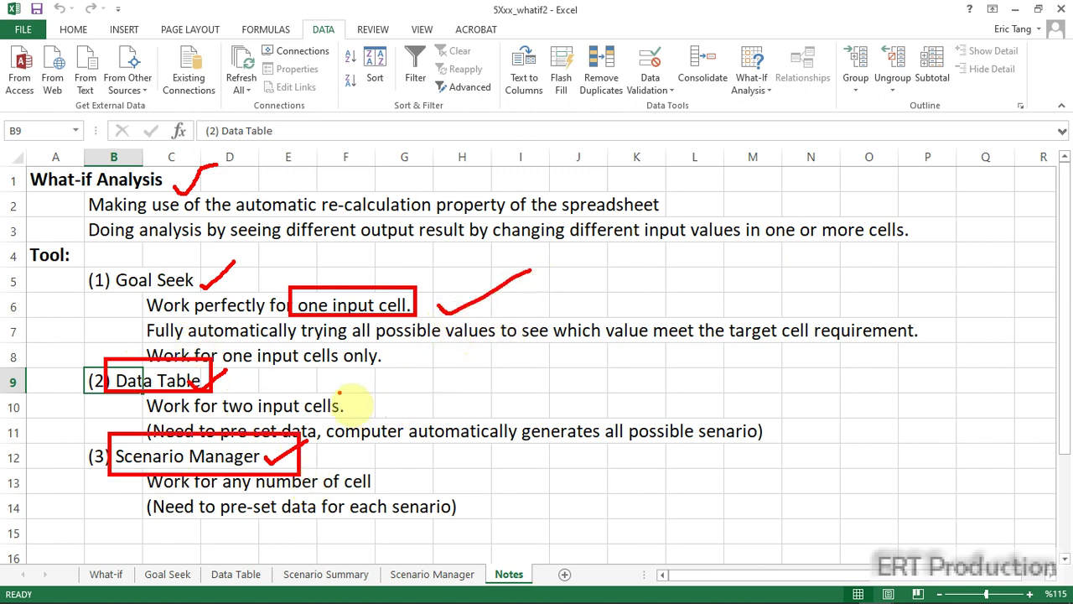
{"action": "left_click_drag", "start_coordinate": [338, 393], "coordinate": [423, 362]}
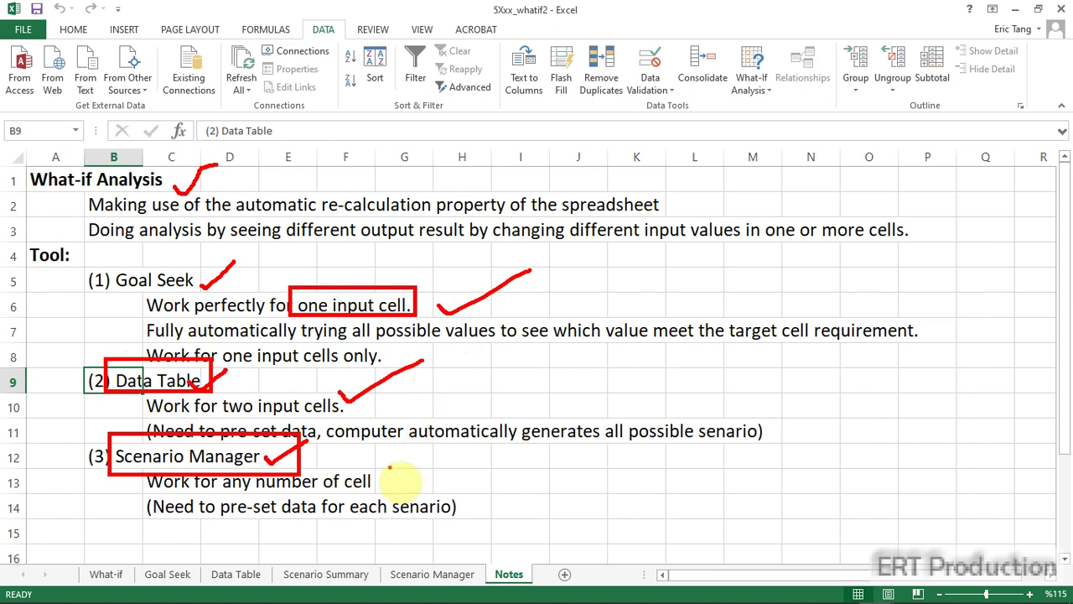
{"action": "left_click_drag", "start_coordinate": [368, 459], "coordinate": [444, 425]}
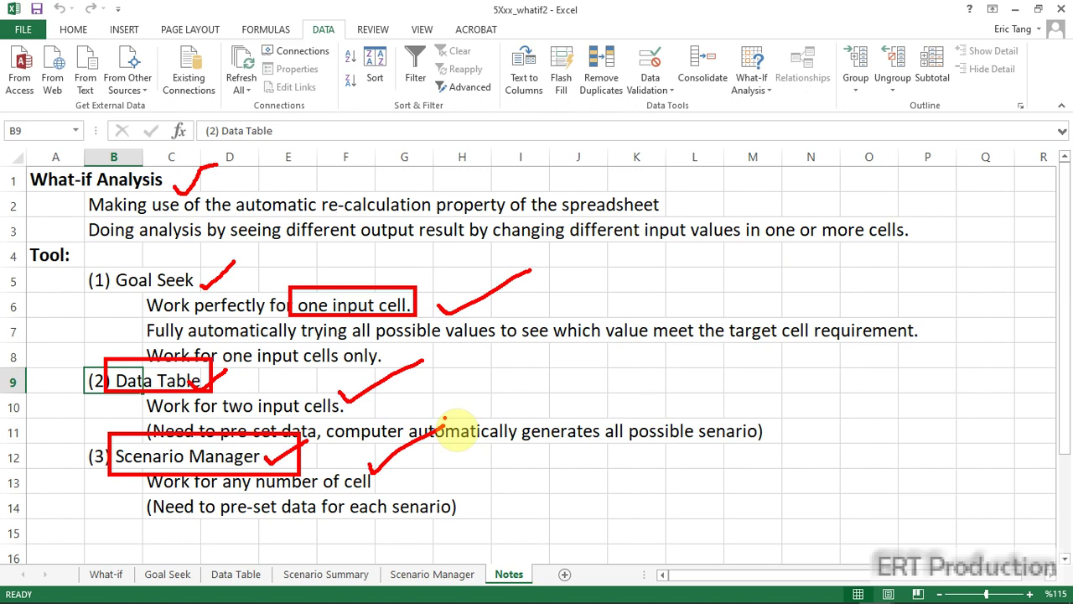
{"action": "left_click", "coordinate": [448, 407]}
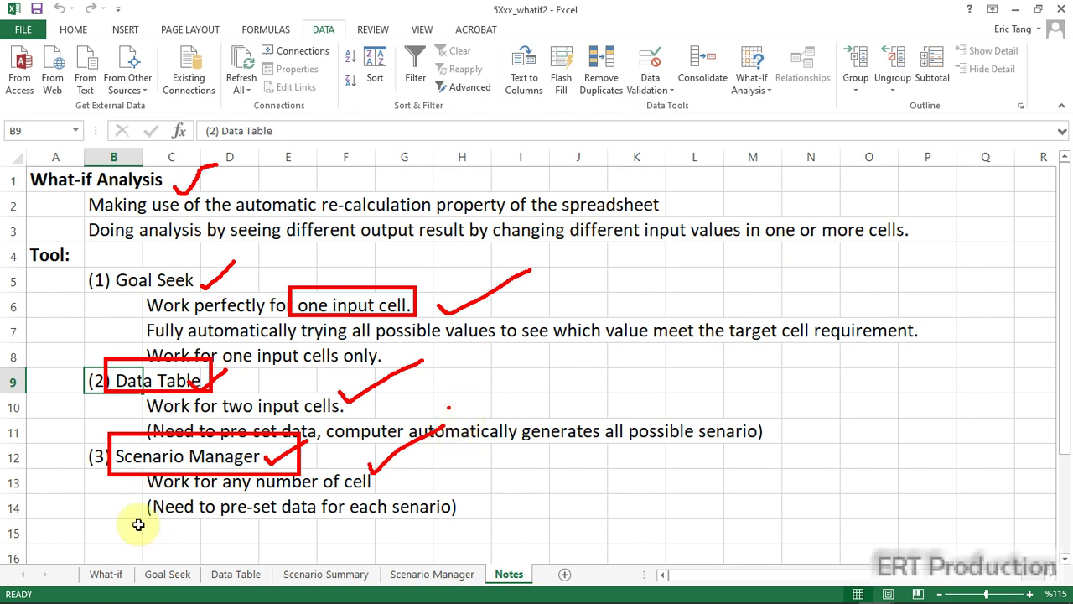
{"action": "key", "text": "Escape"}
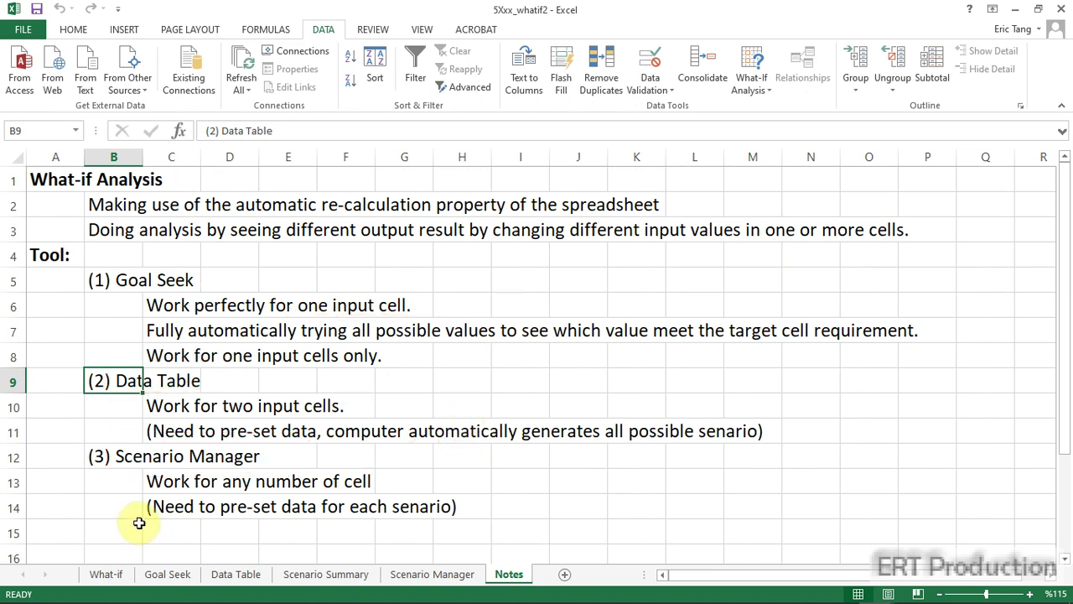